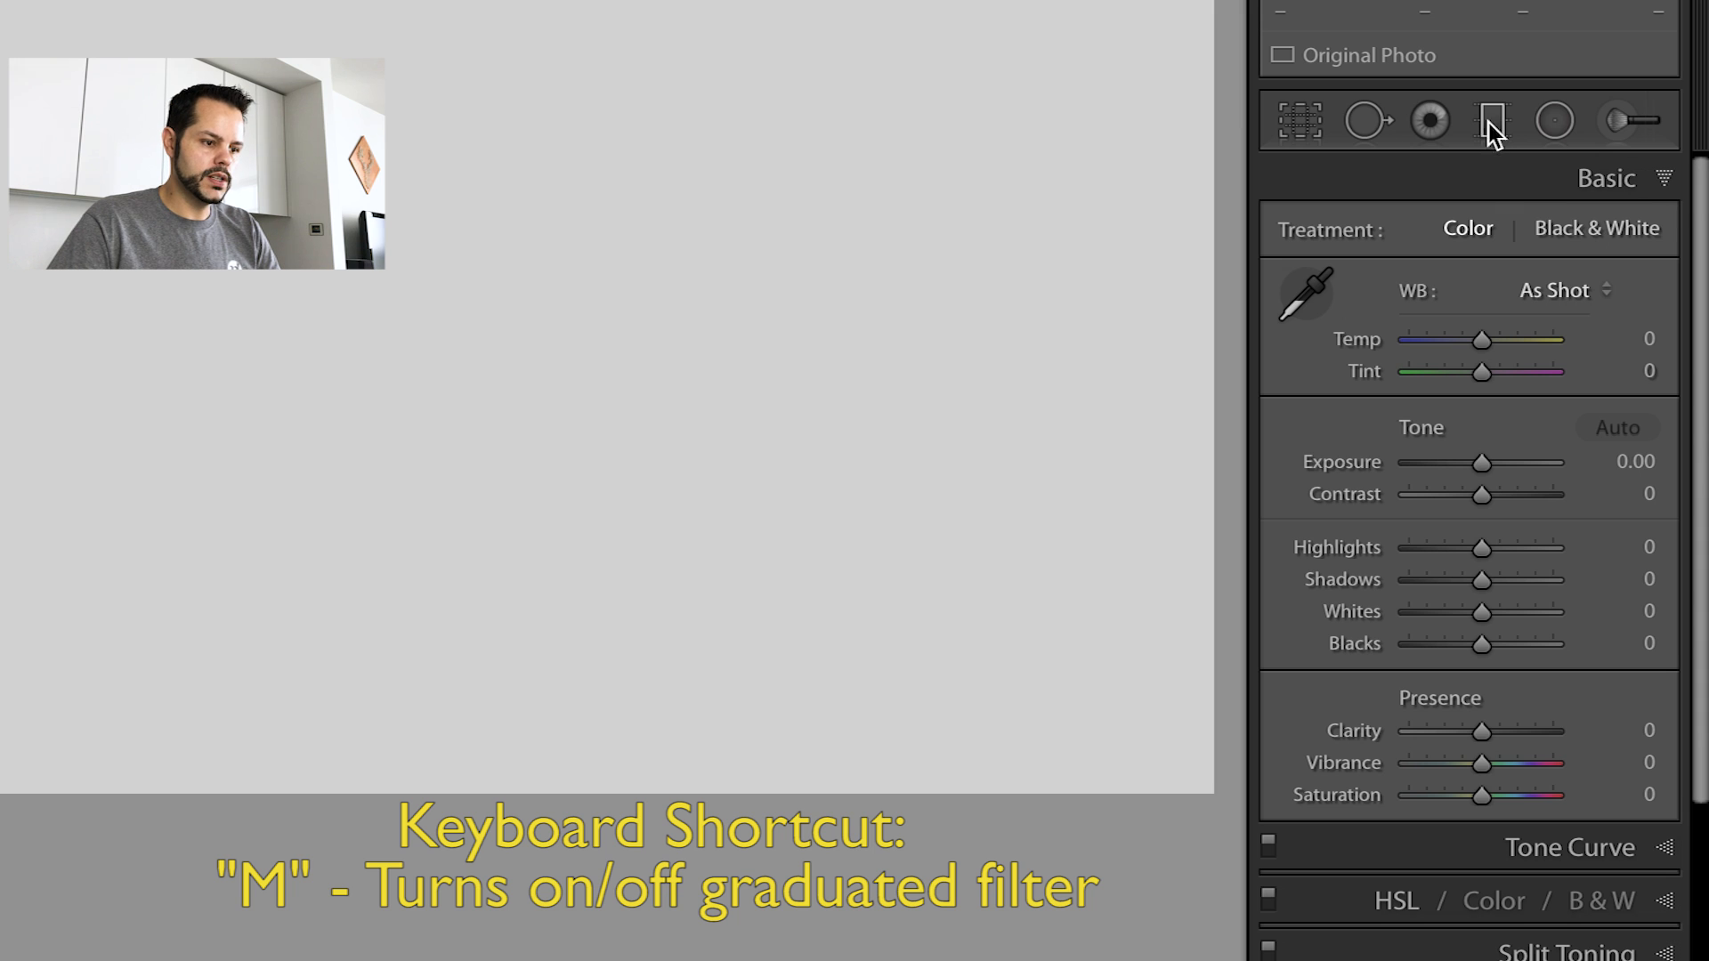
- Activate the Graduated Filter tool and look through its list of effect presets
key(m)
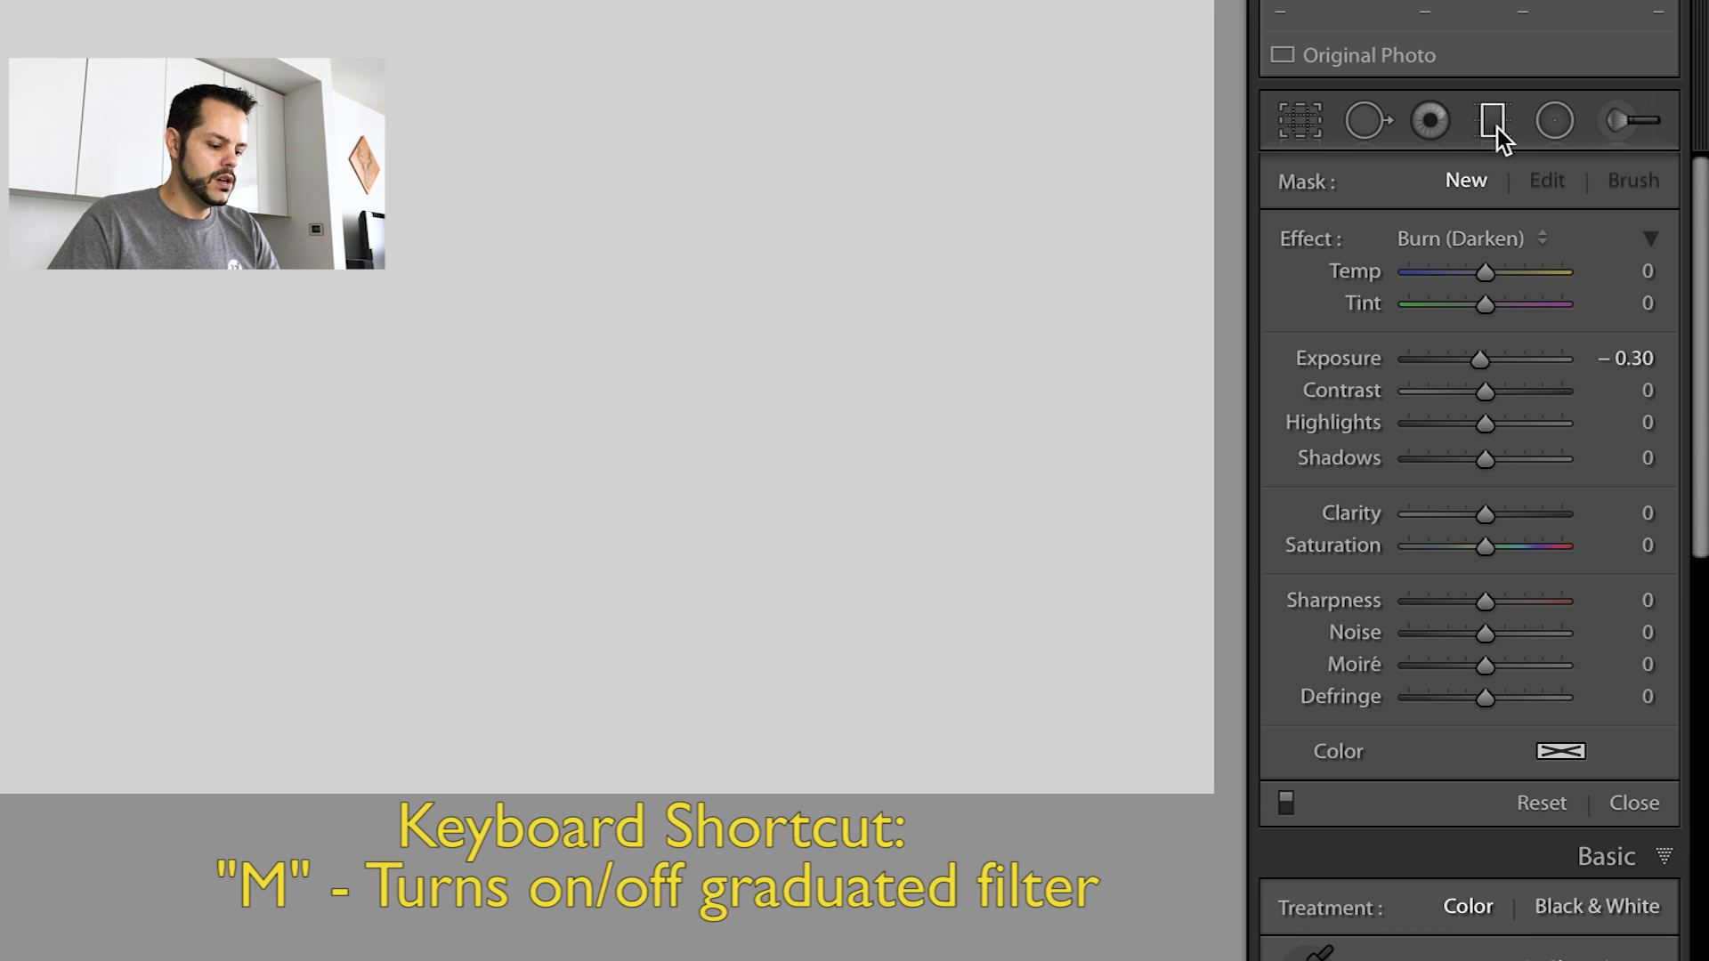
key(m)
key(m)
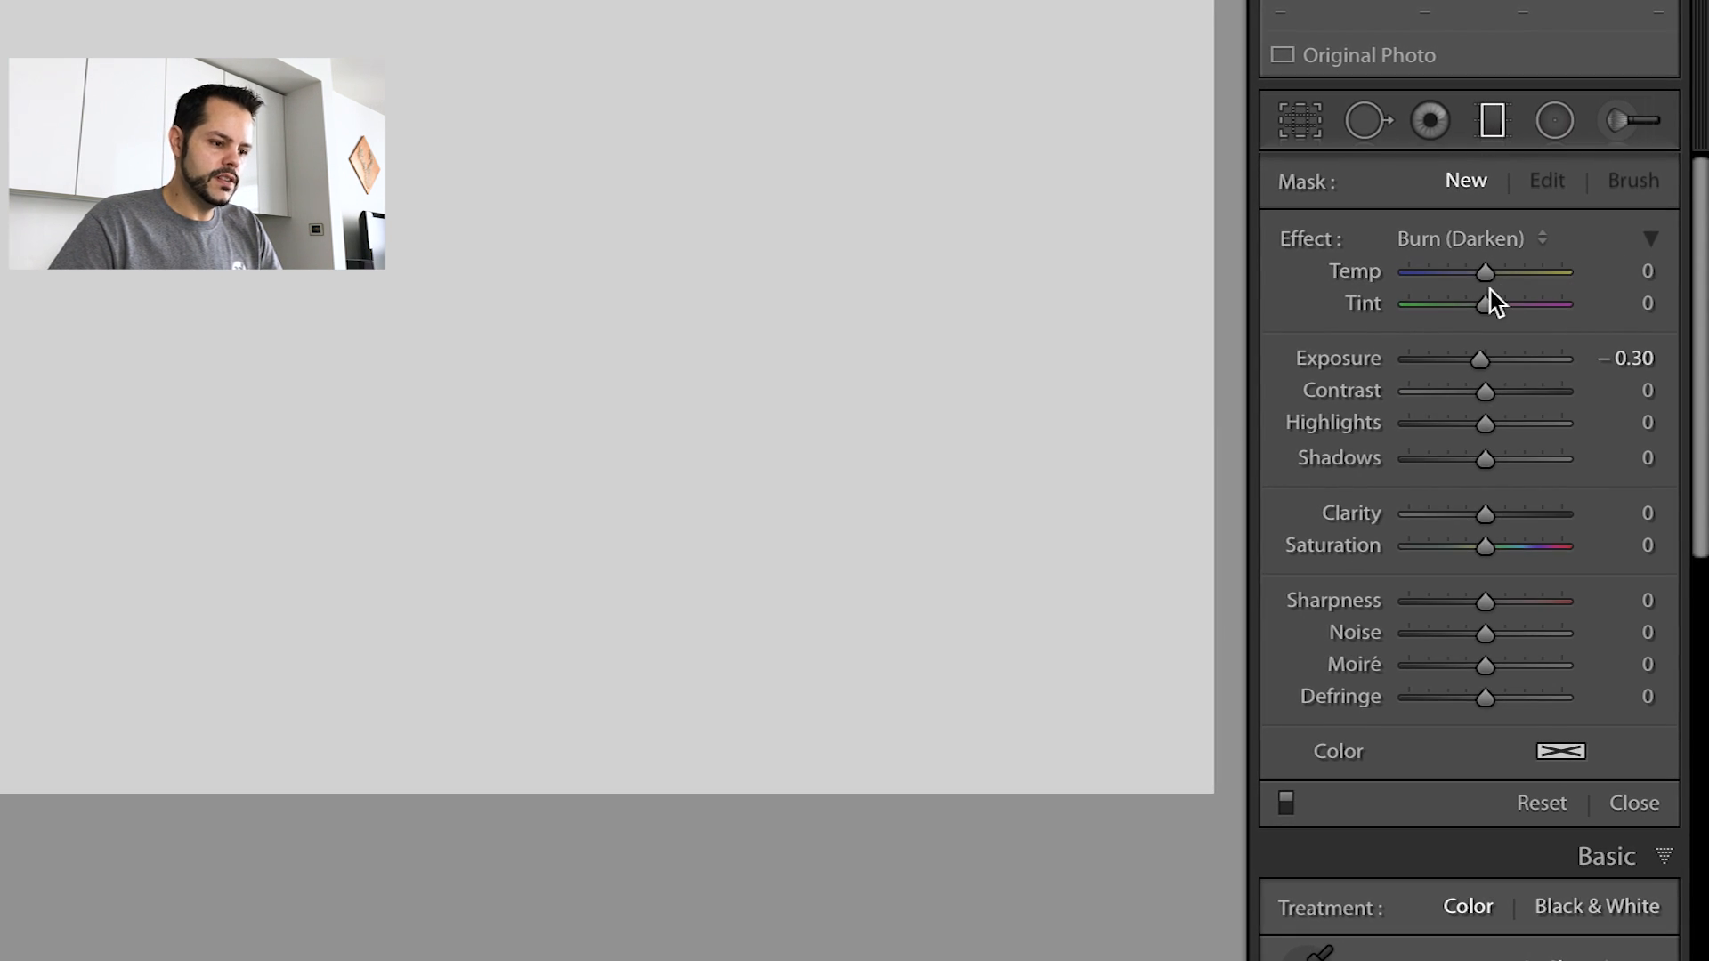
click(1443, 243)
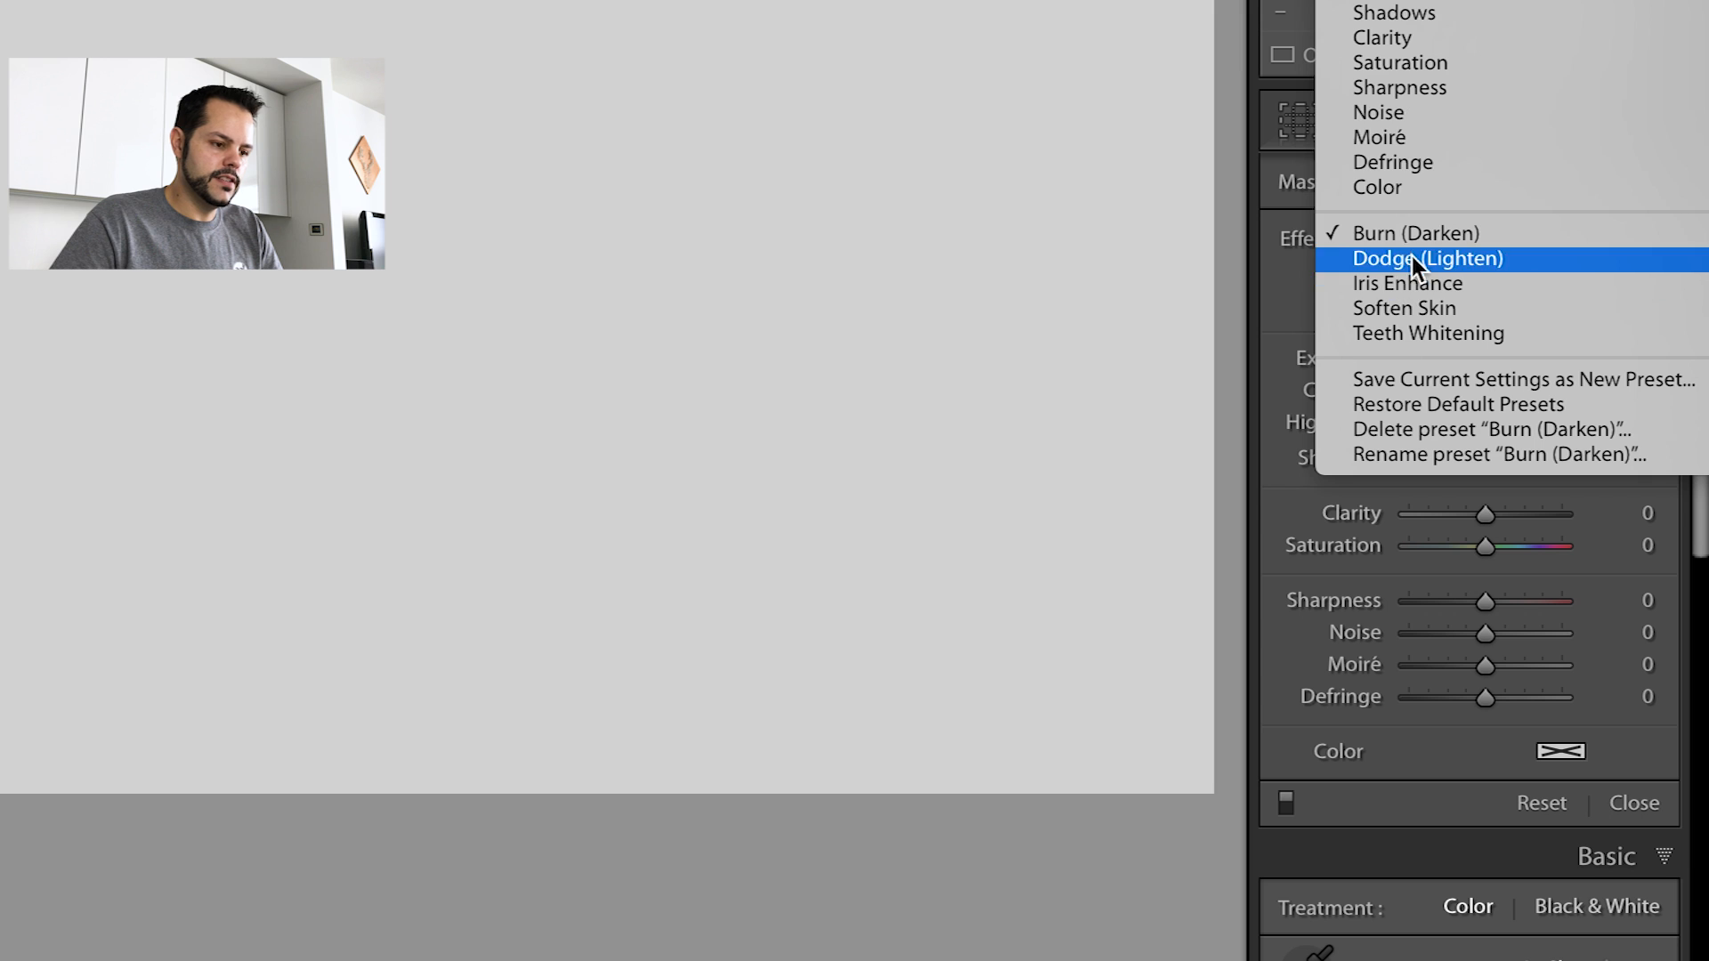
click(1283, 290)
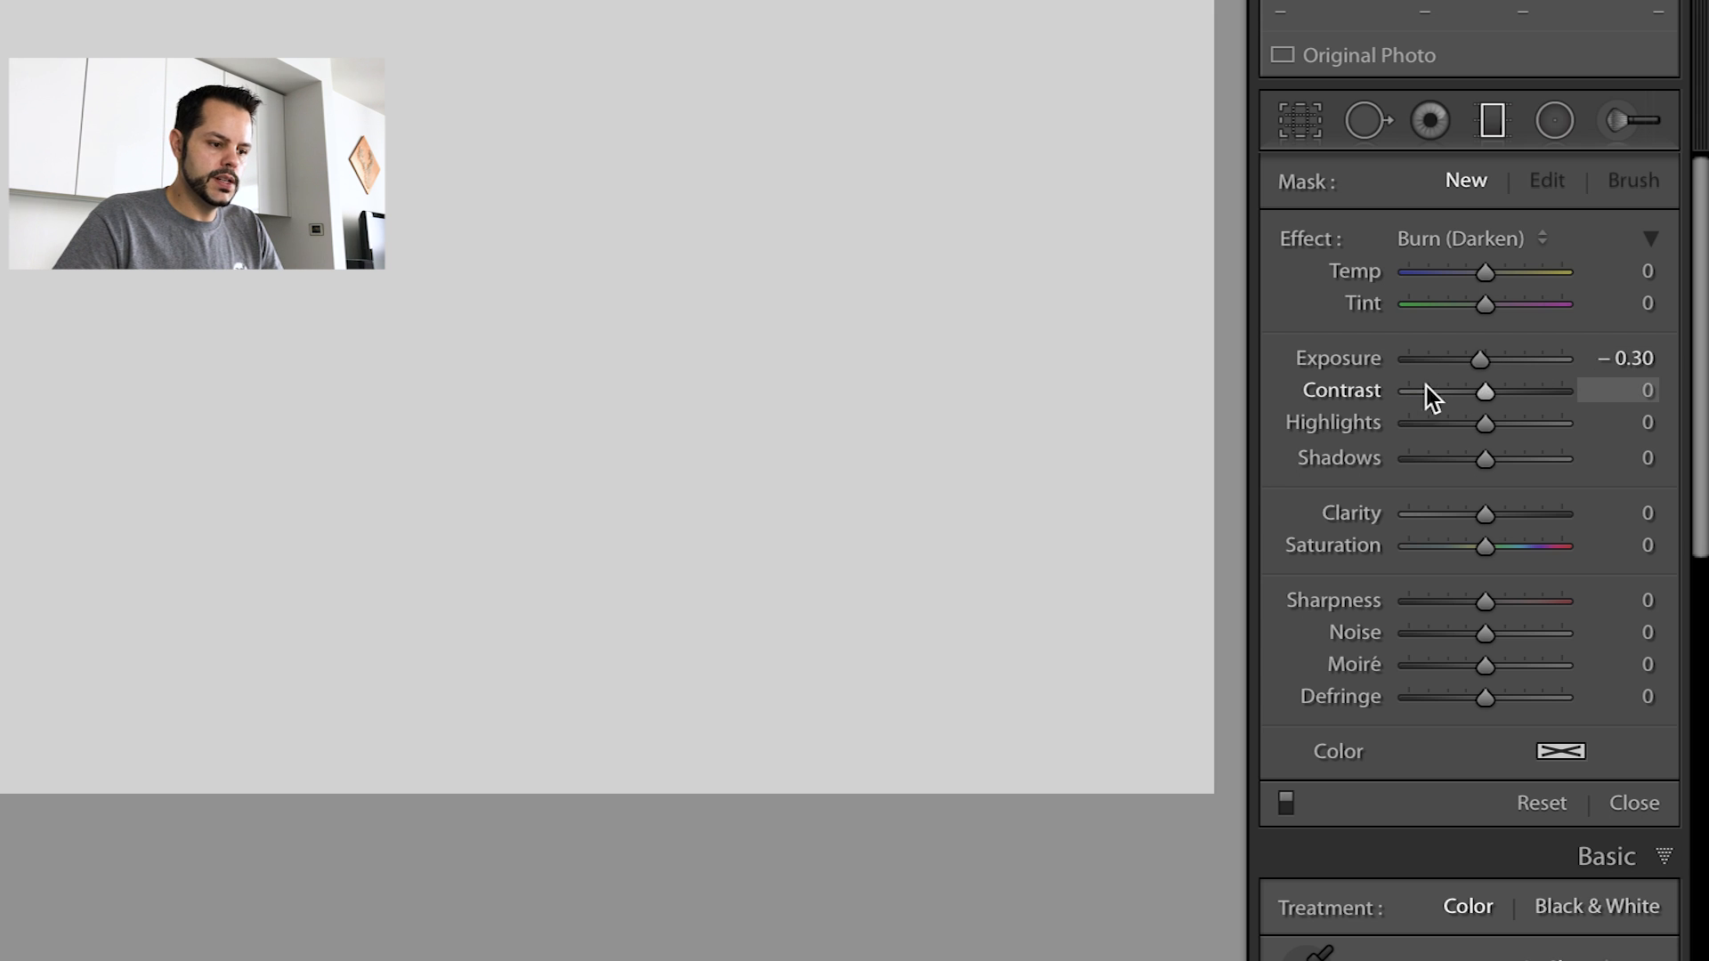
- Try a contrast of 36 for the new graduated filter and reset it to 0
click(1511, 392)
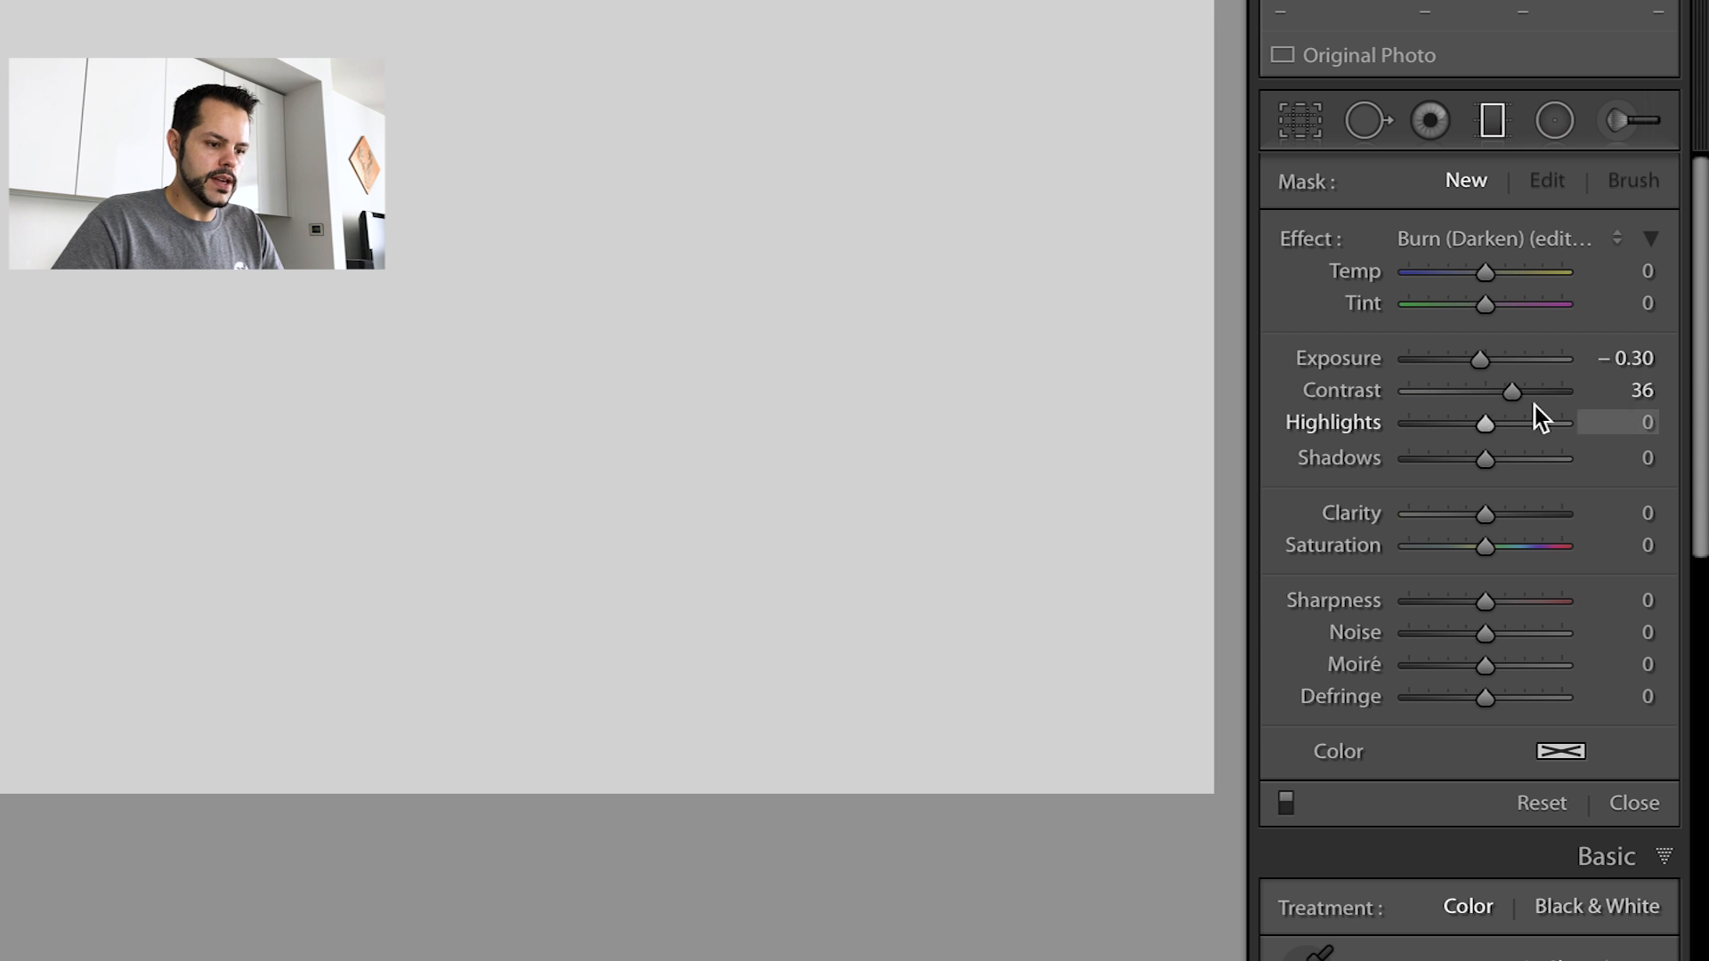
click(1602, 390)
text(0)
key(Return)
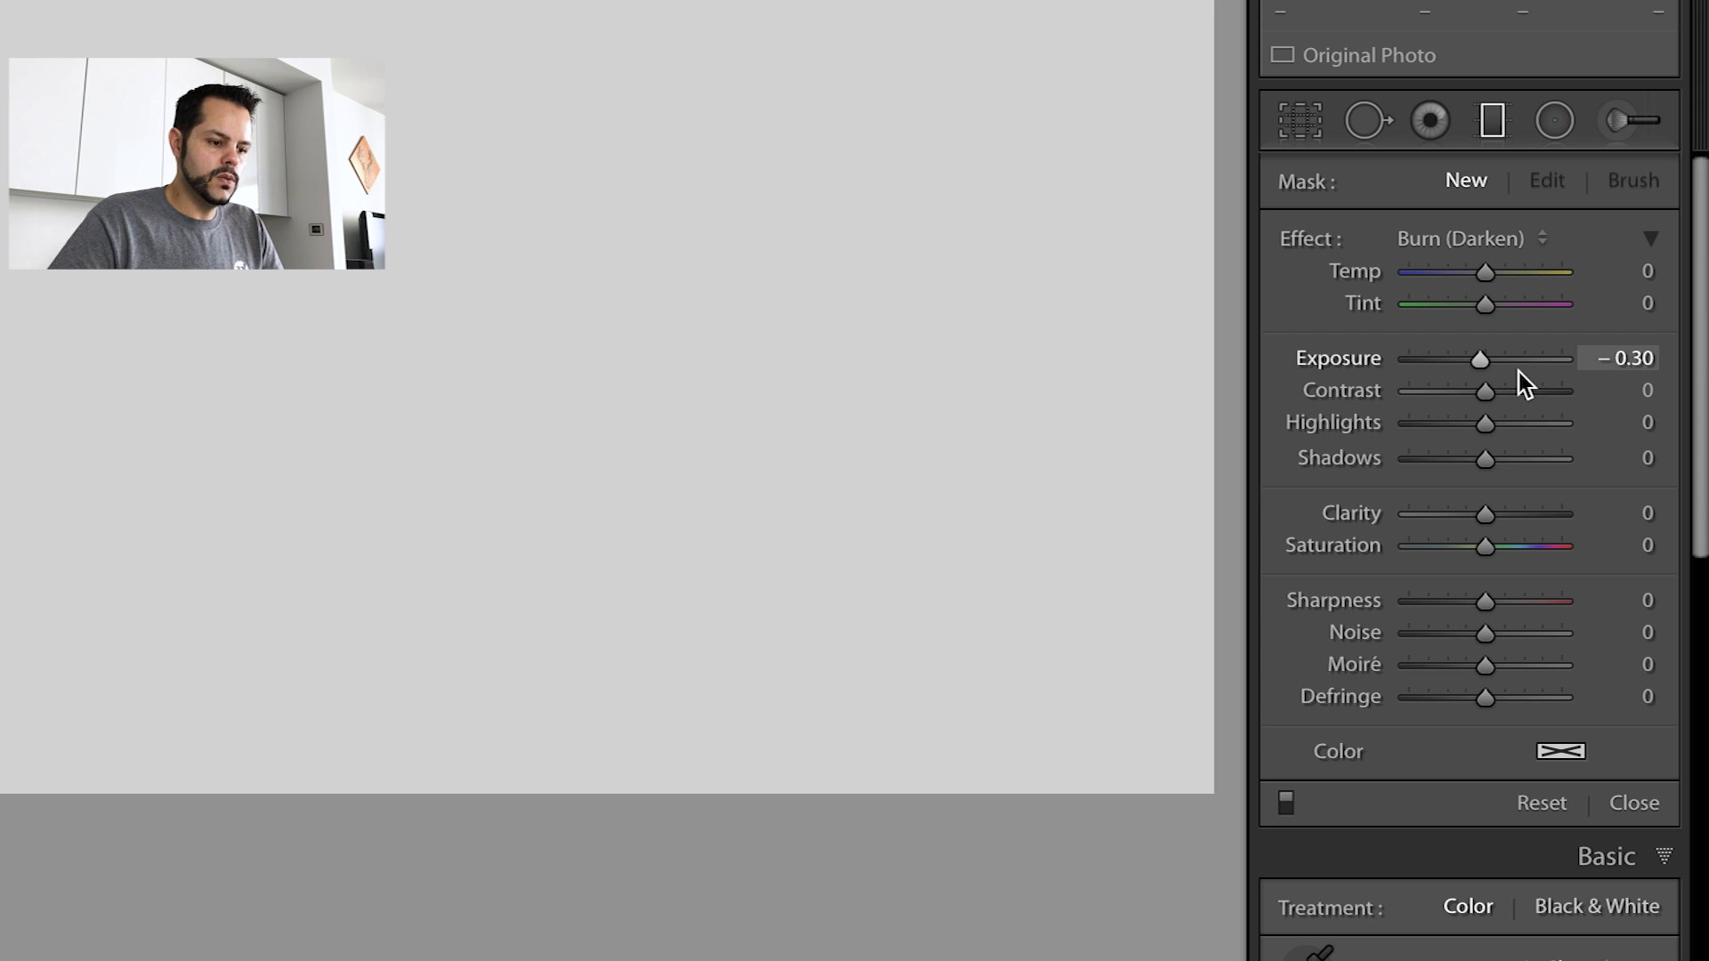
- Draw a diagonal graduated filter with exposure -1.90 from the image's upper-left corner toward its centre, and check its mask overlay
click(1448, 359)
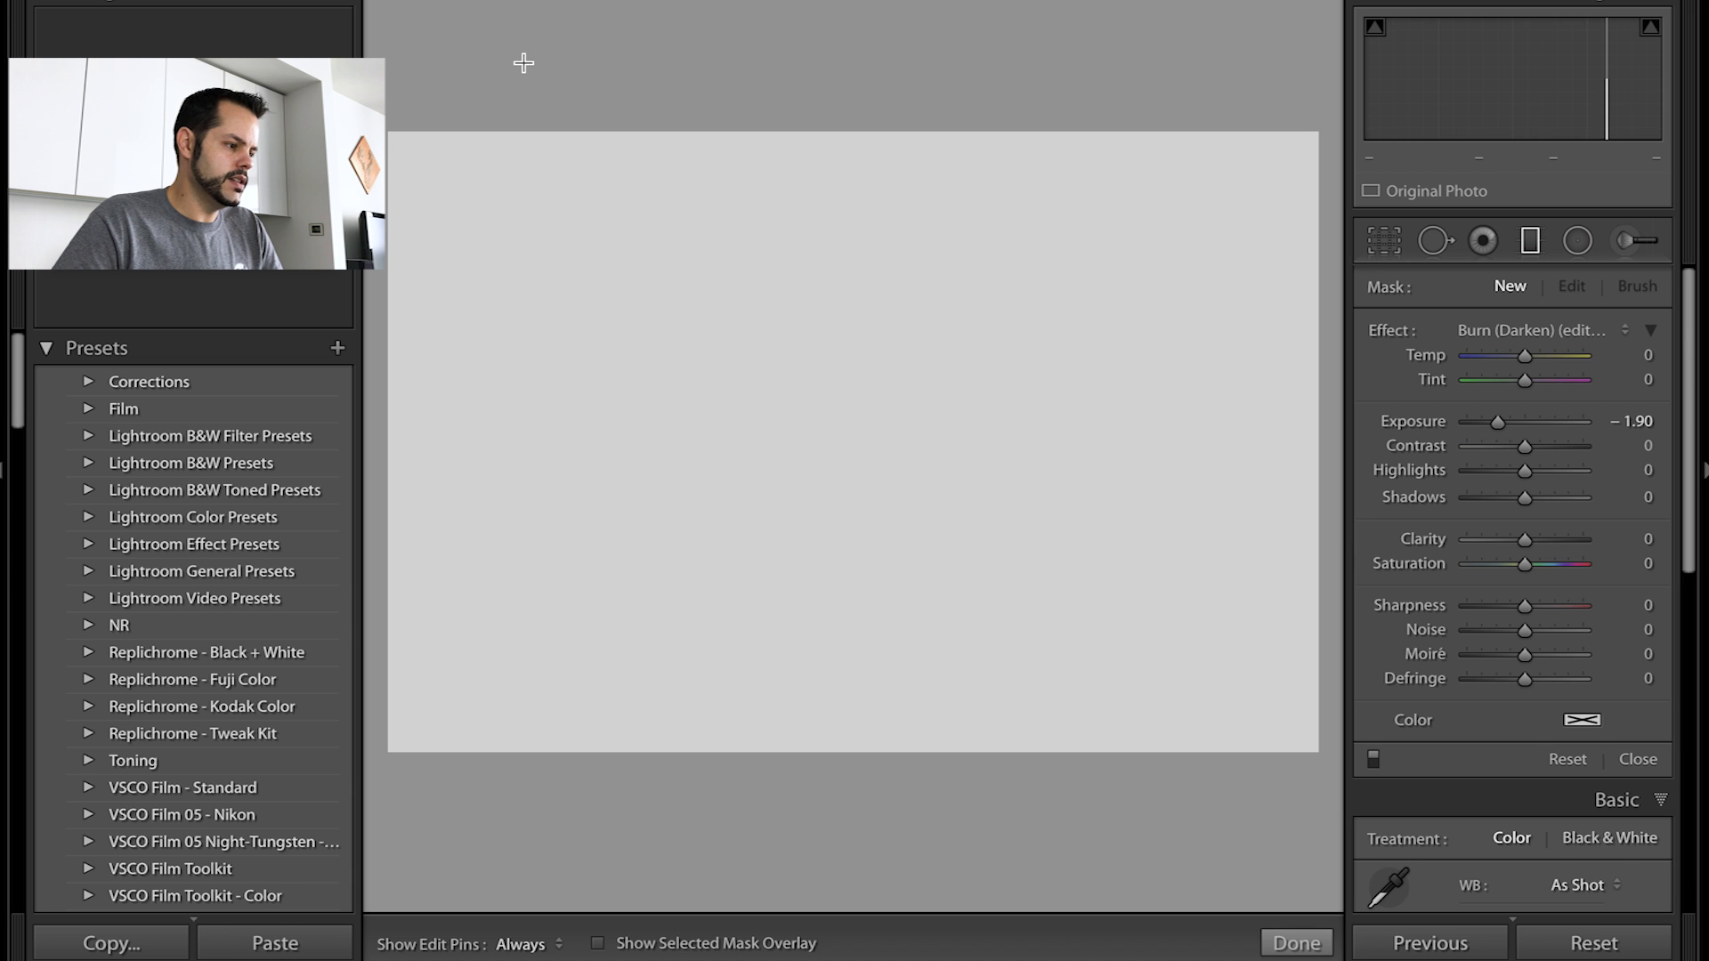
drag(523, 62, 958, 474)
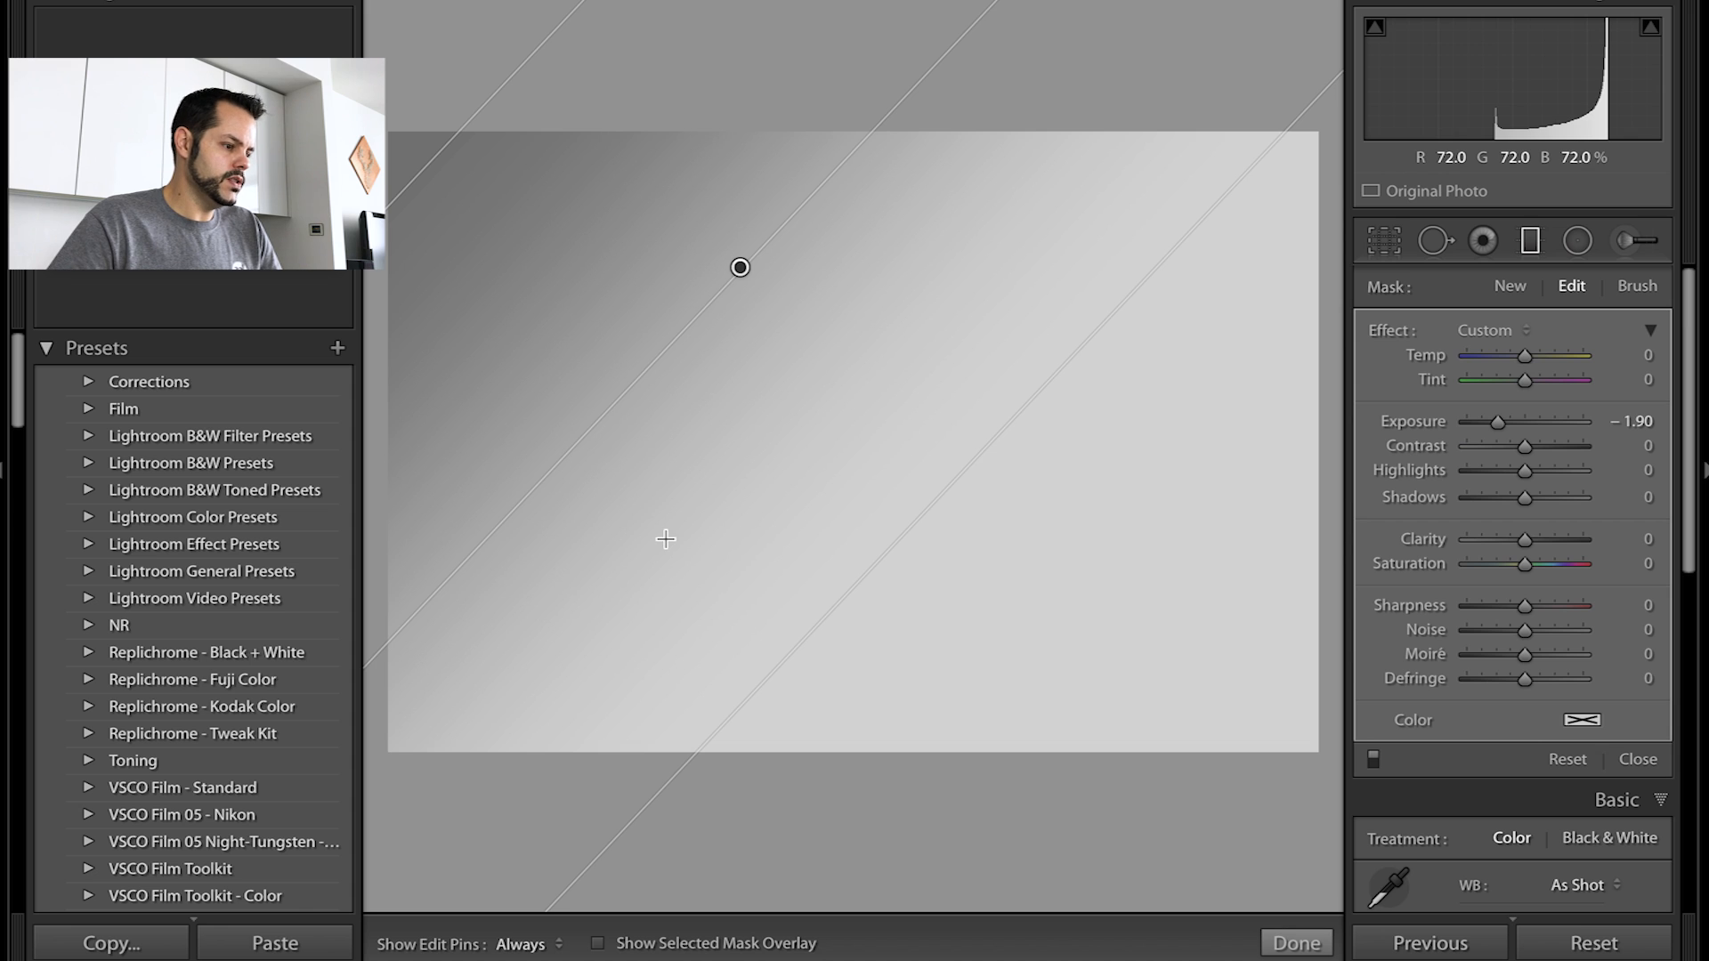
click(598, 943)
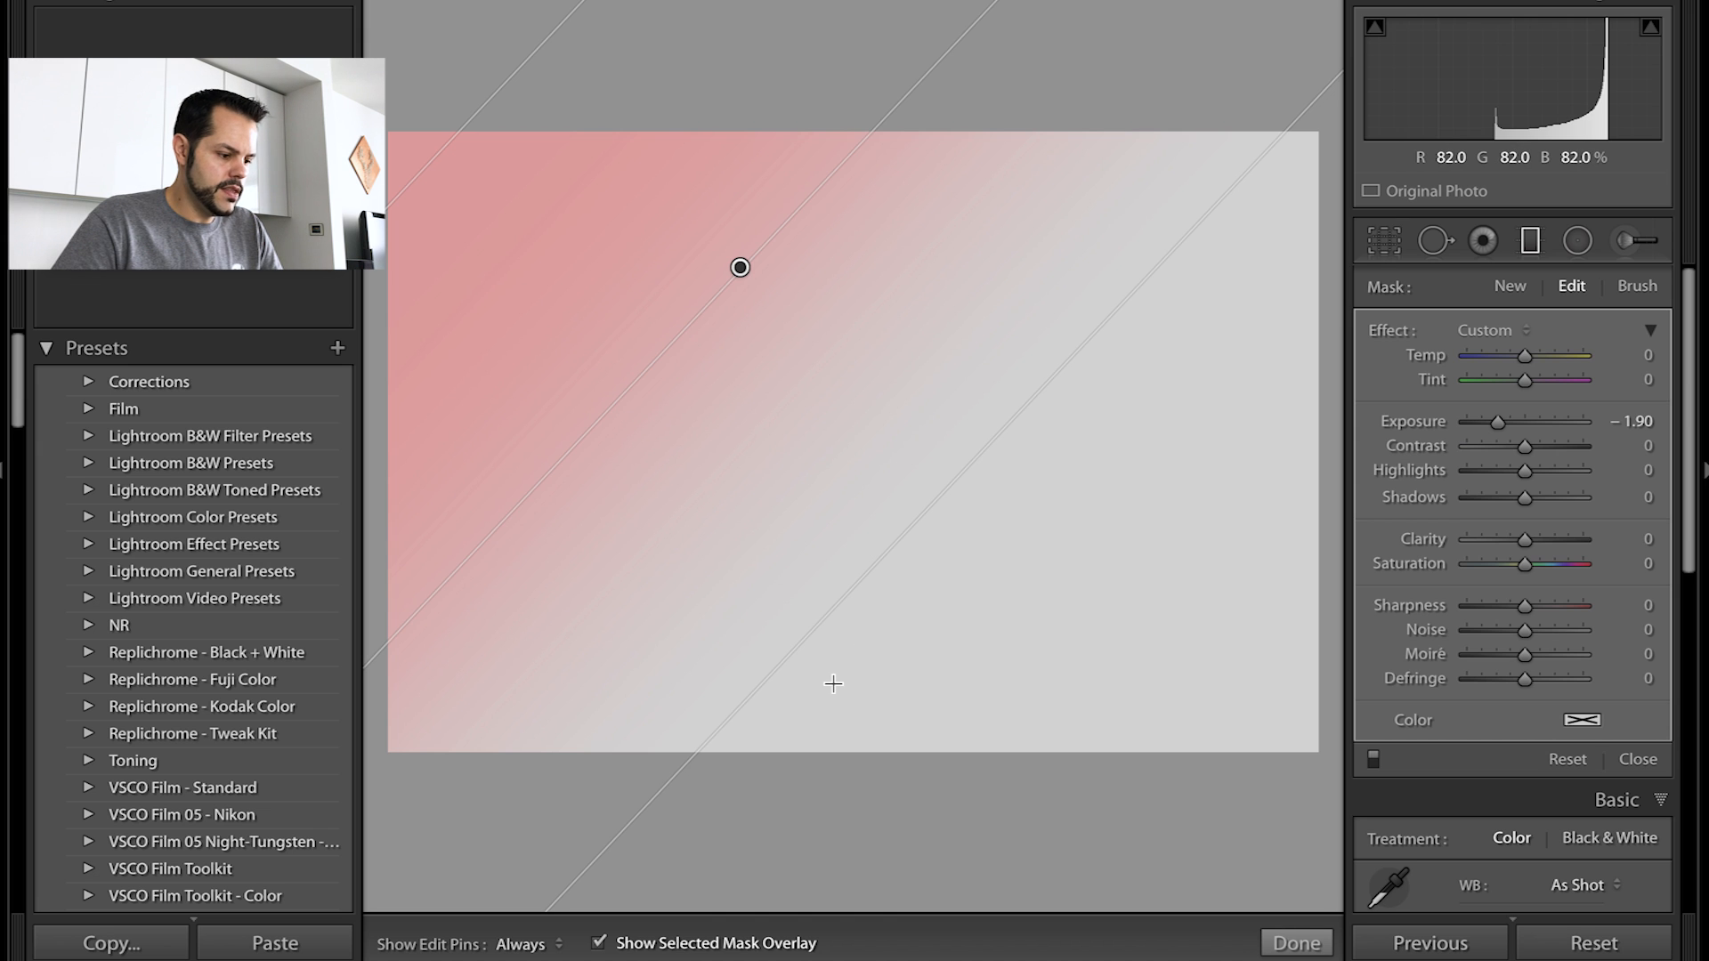
click(599, 945)
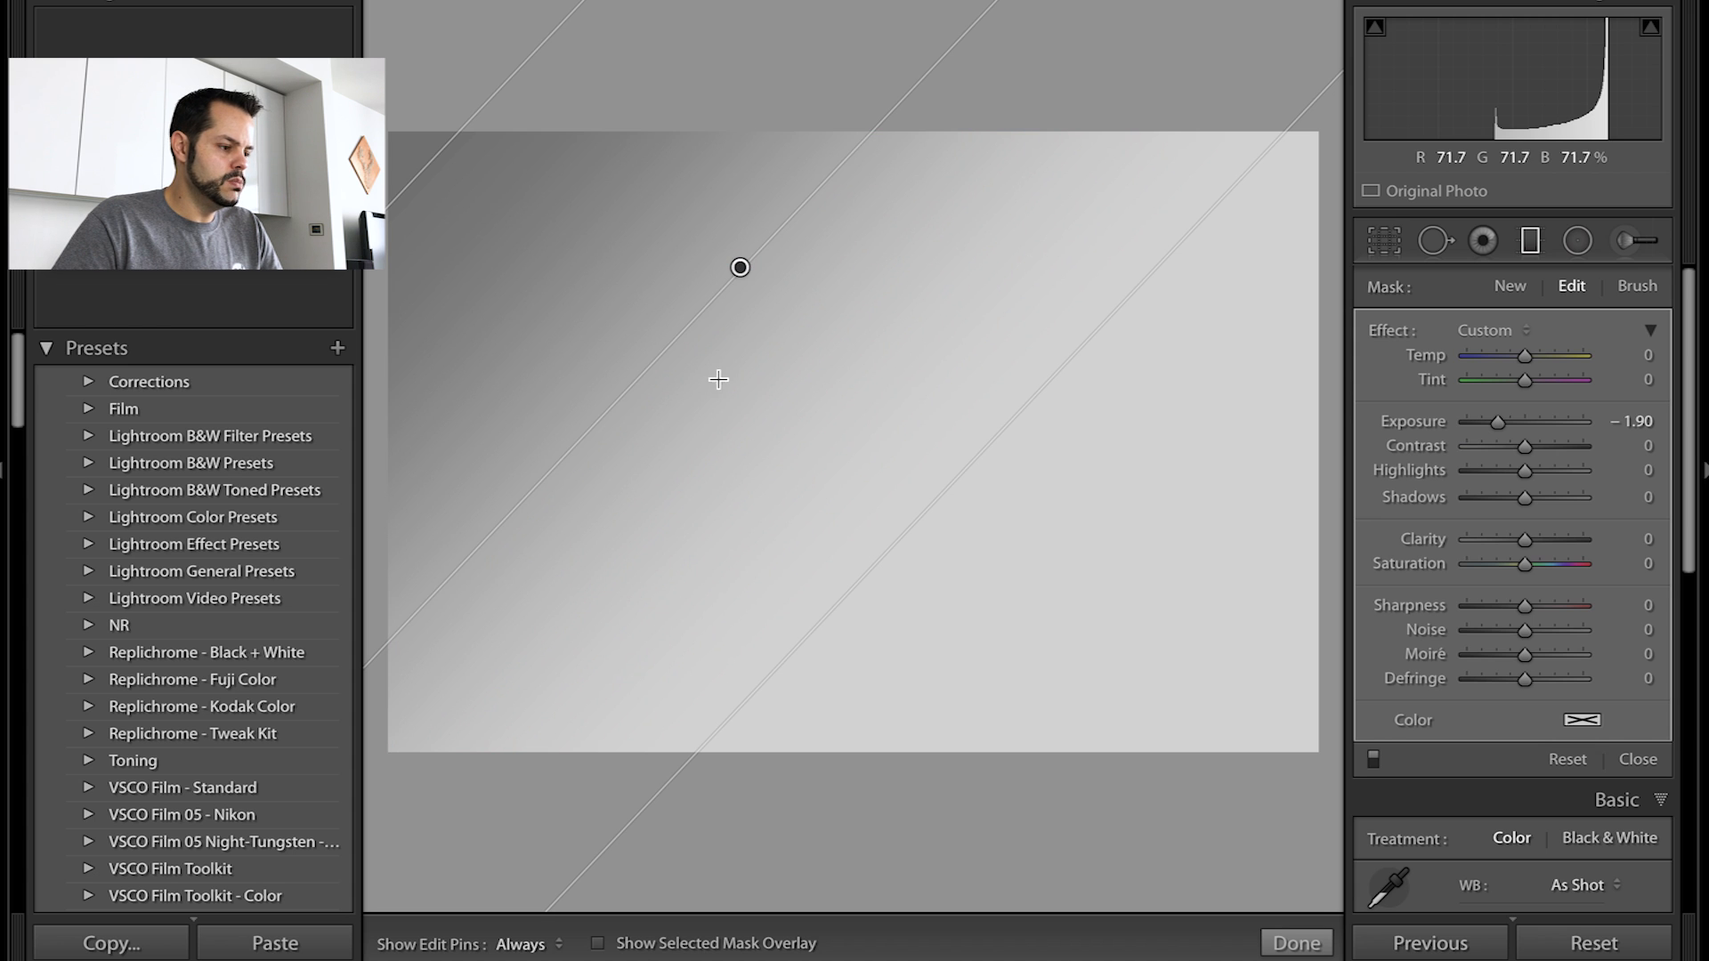
- Rotate the gradient slightly, narrow its transition zone and reposition it over the image's upper-left corner
mouse_move(737, 268)
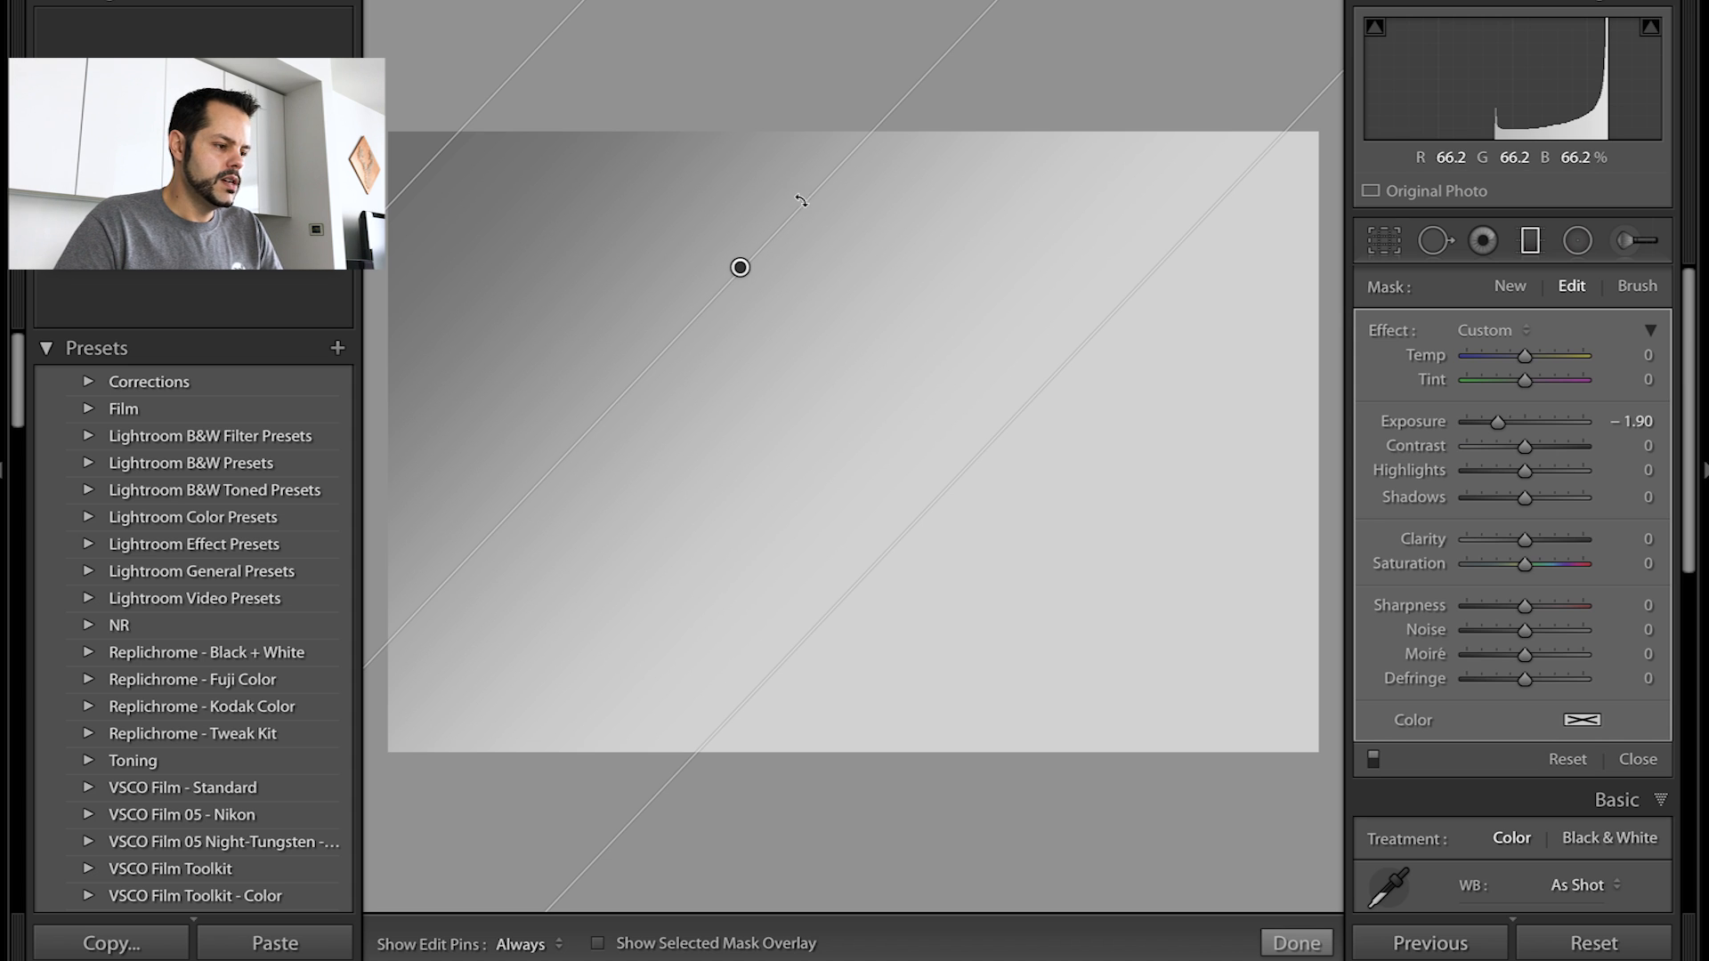
mouse_move(825, 184)
mouse_down()
mouse_move(869, 267)
mouse_move(834, 187)
mouse_move(797, 168)
mouse_move(852, 205)
mouse_move(839, 267)
mouse_move(858, 222)
mouse_move(817, 185)
mouse_up()
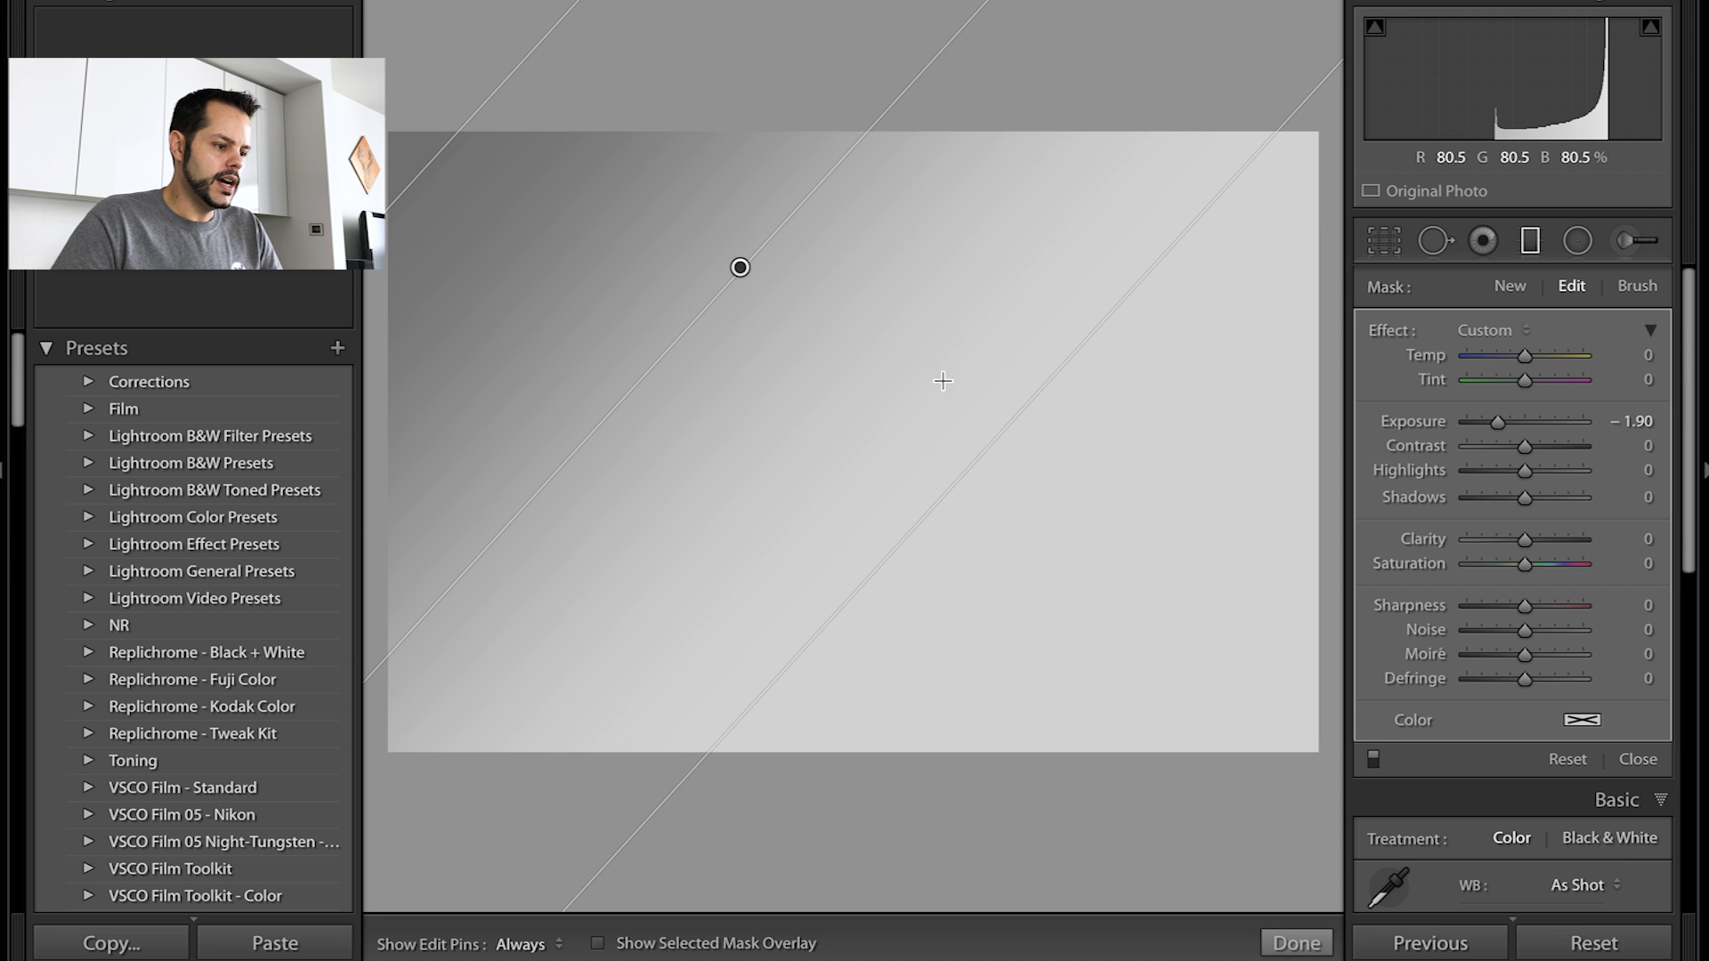
drag(998, 436, 701, 380)
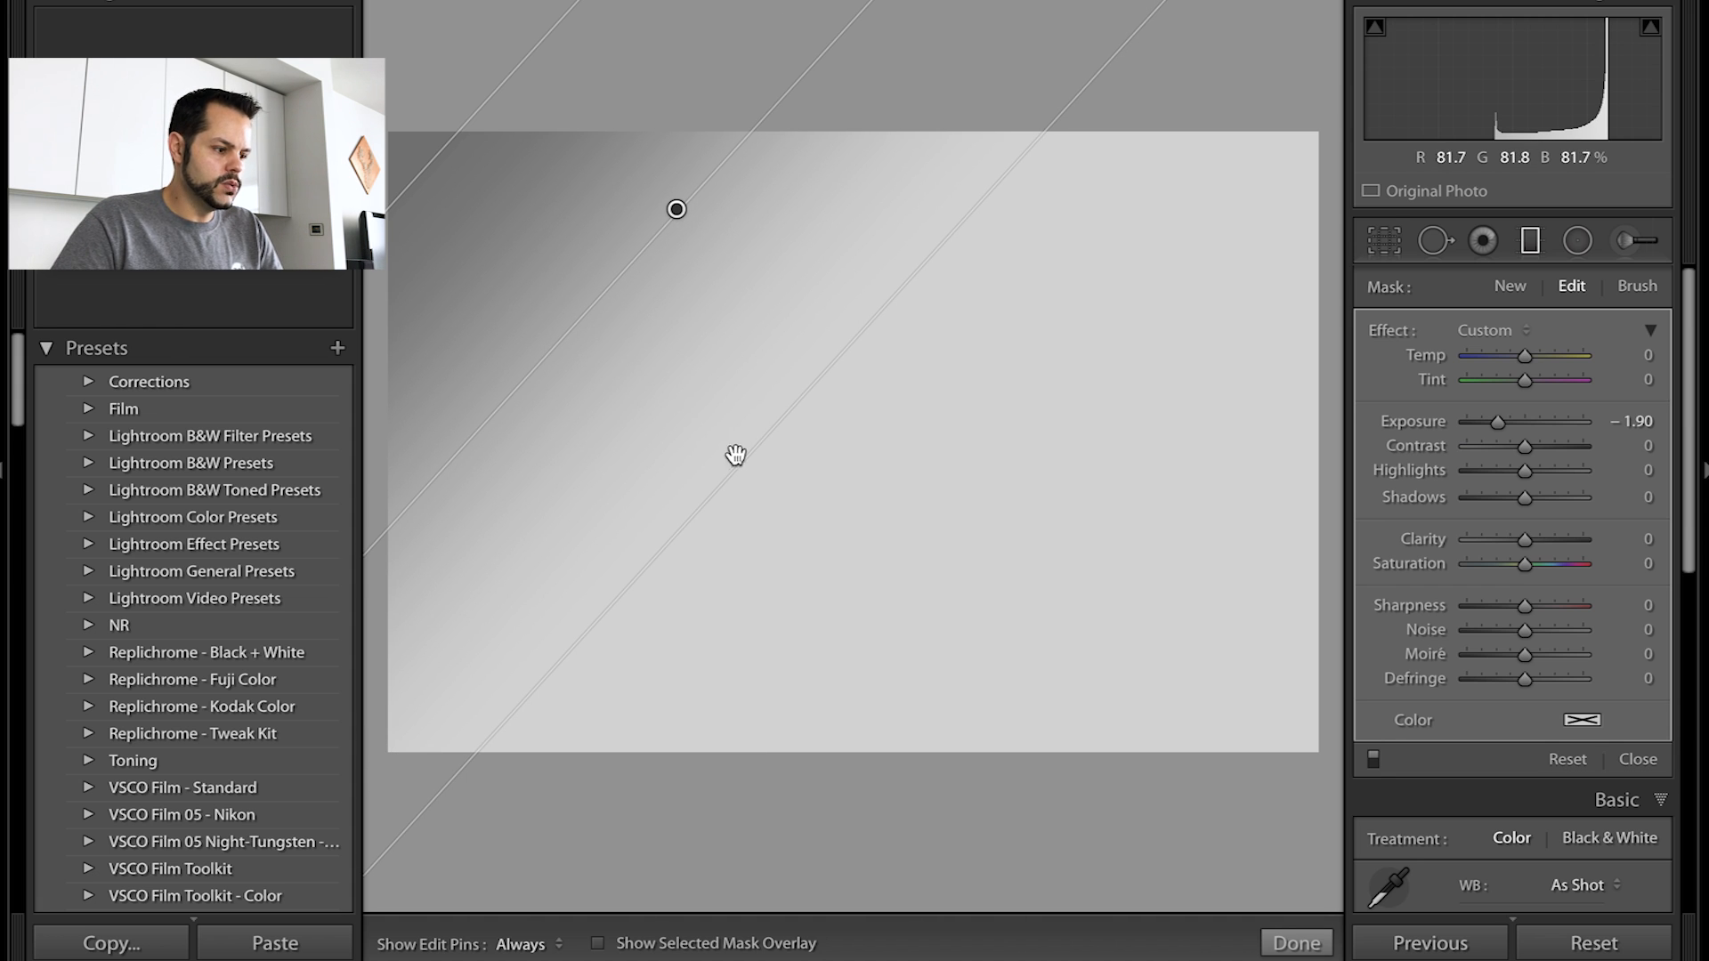
drag(748, 462, 522, 278)
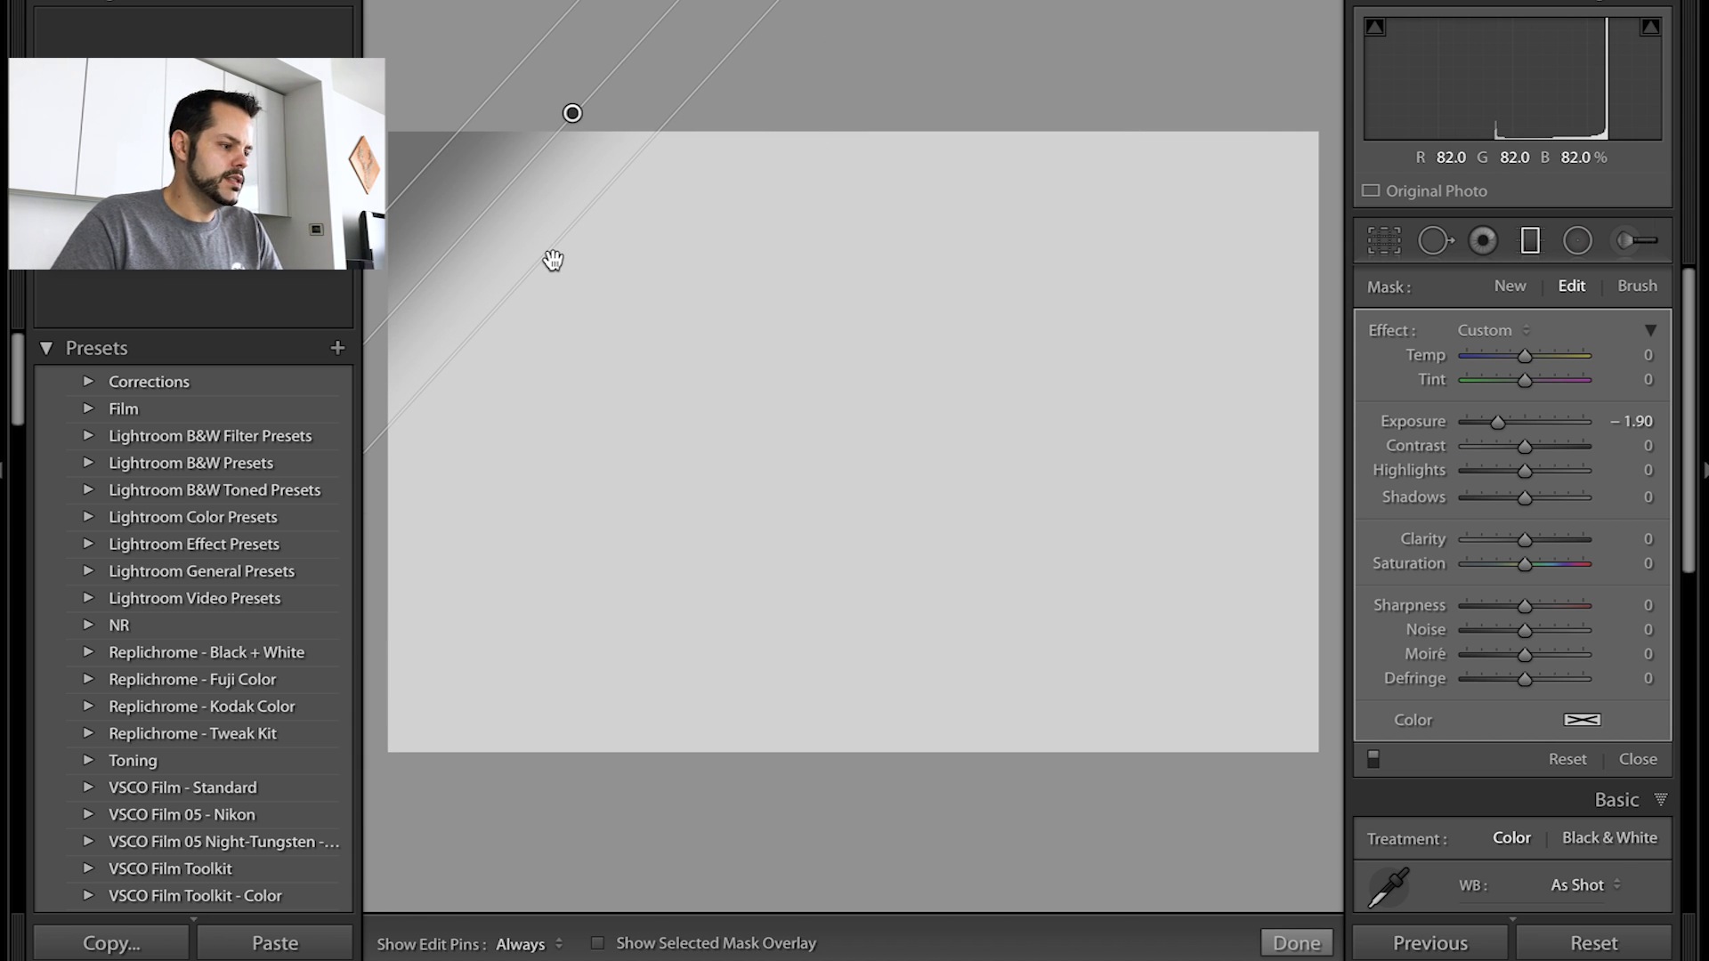
drag(550, 259, 1258, 775)
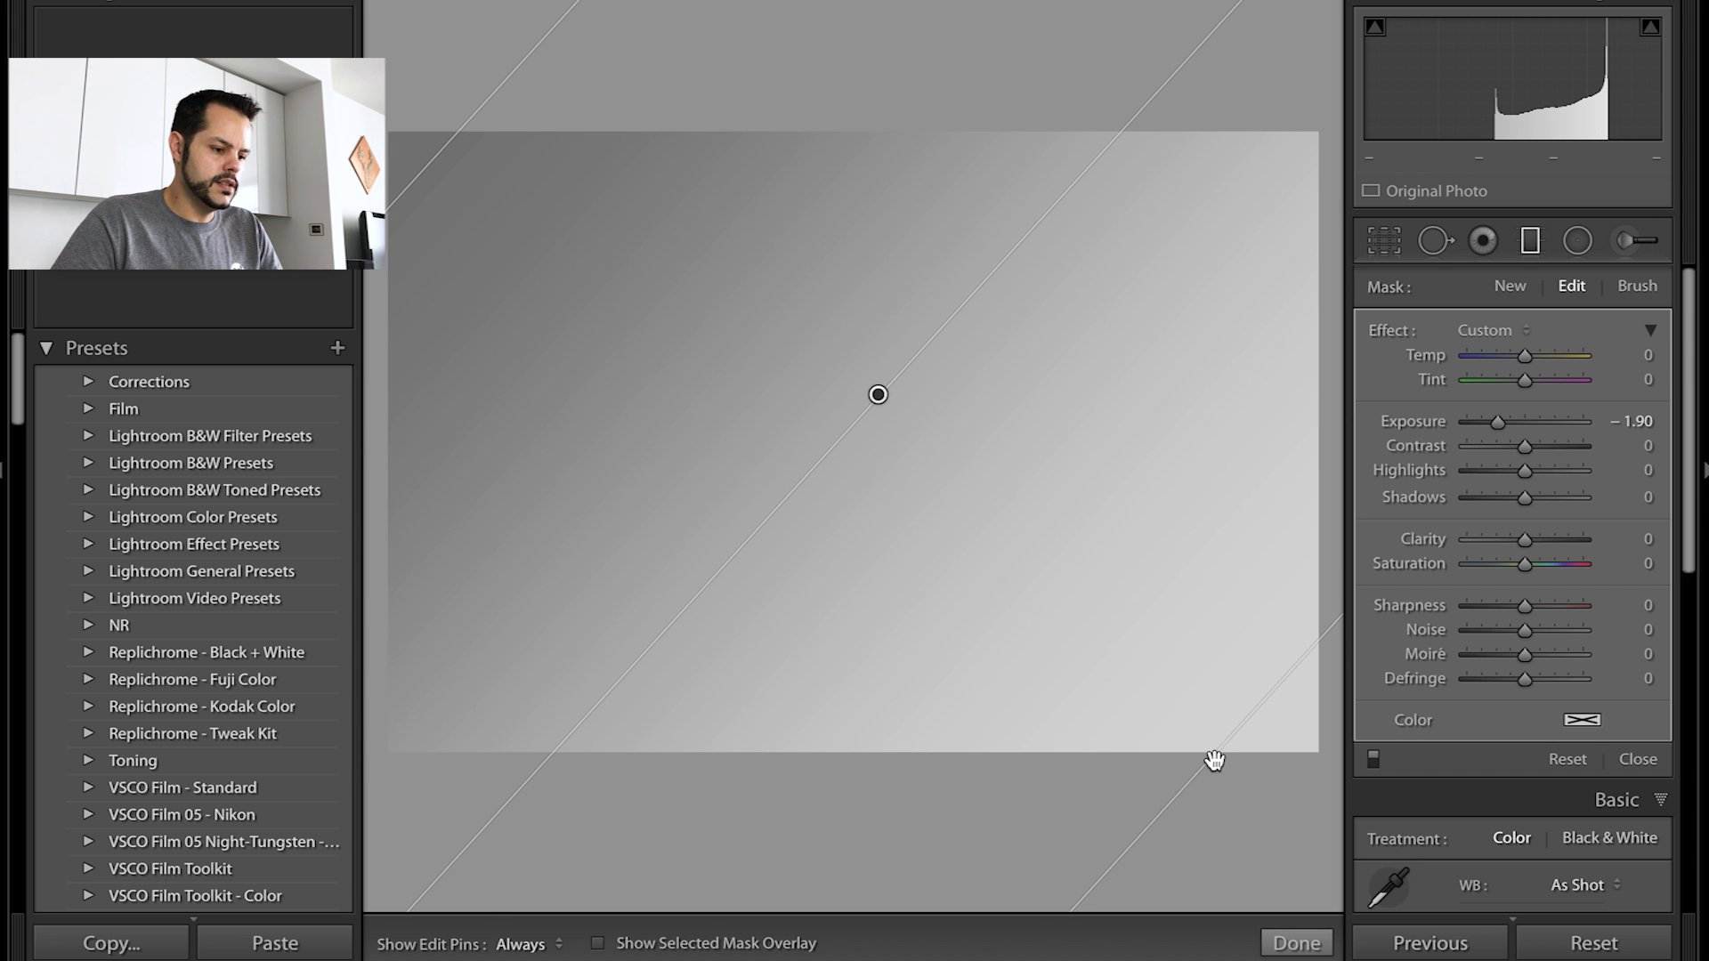
drag(1157, 735, 694, 457)
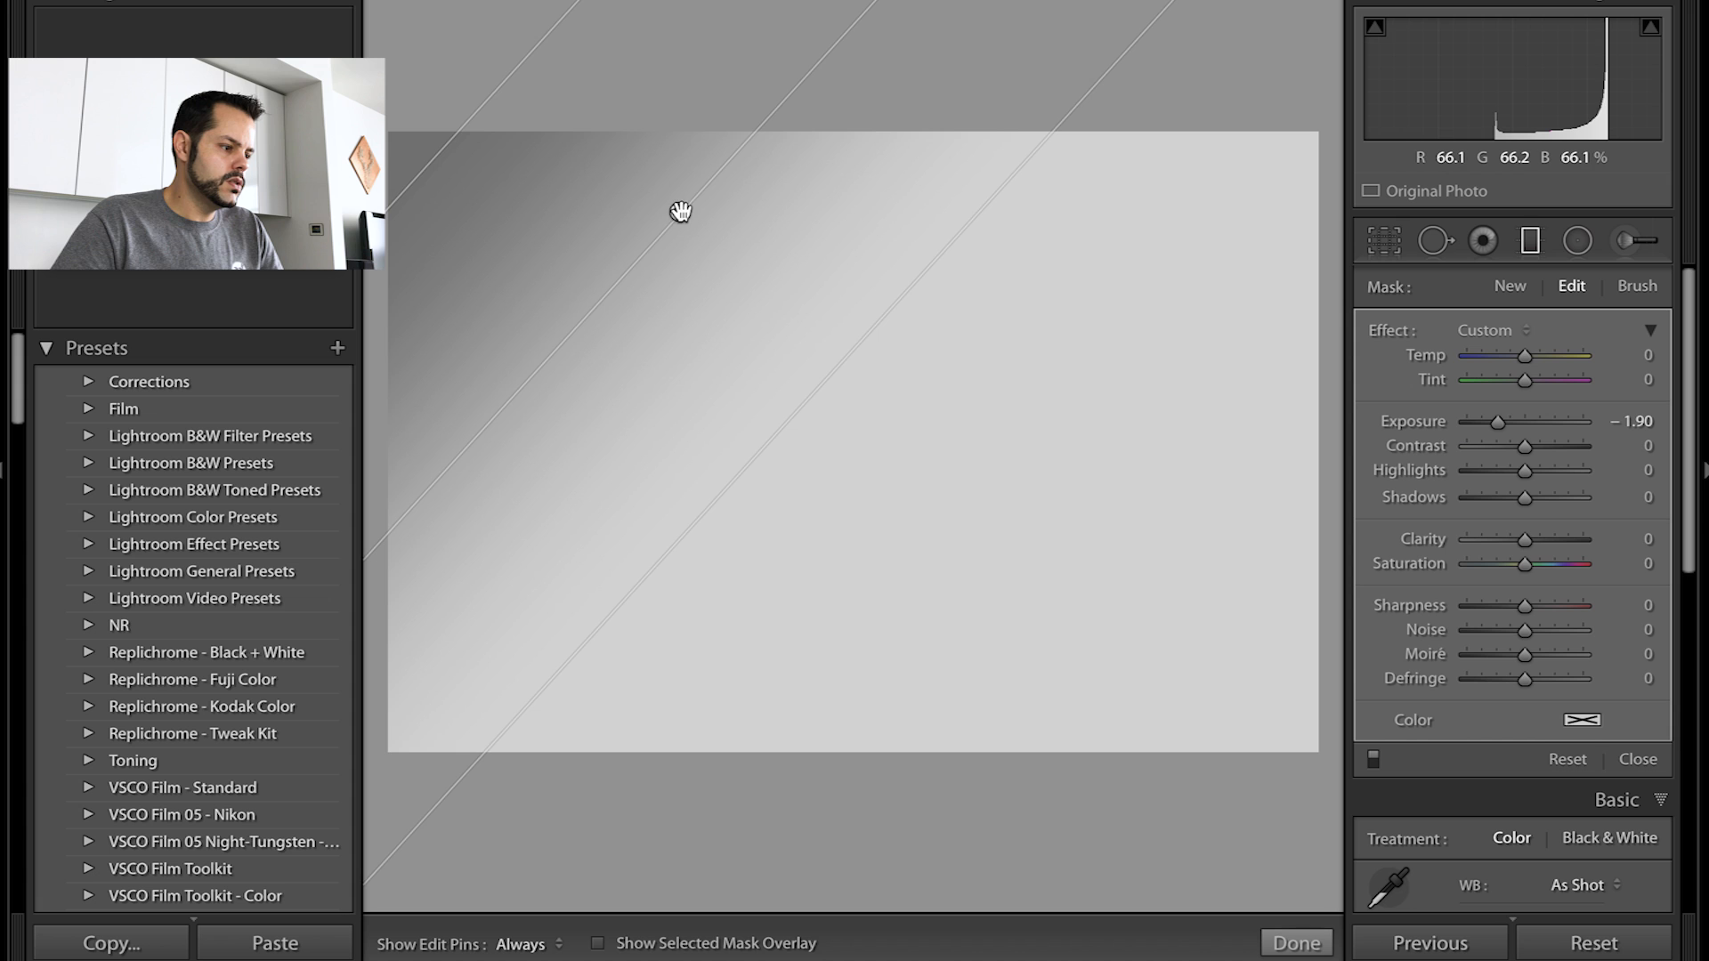
drag(680, 212, 946, 409)
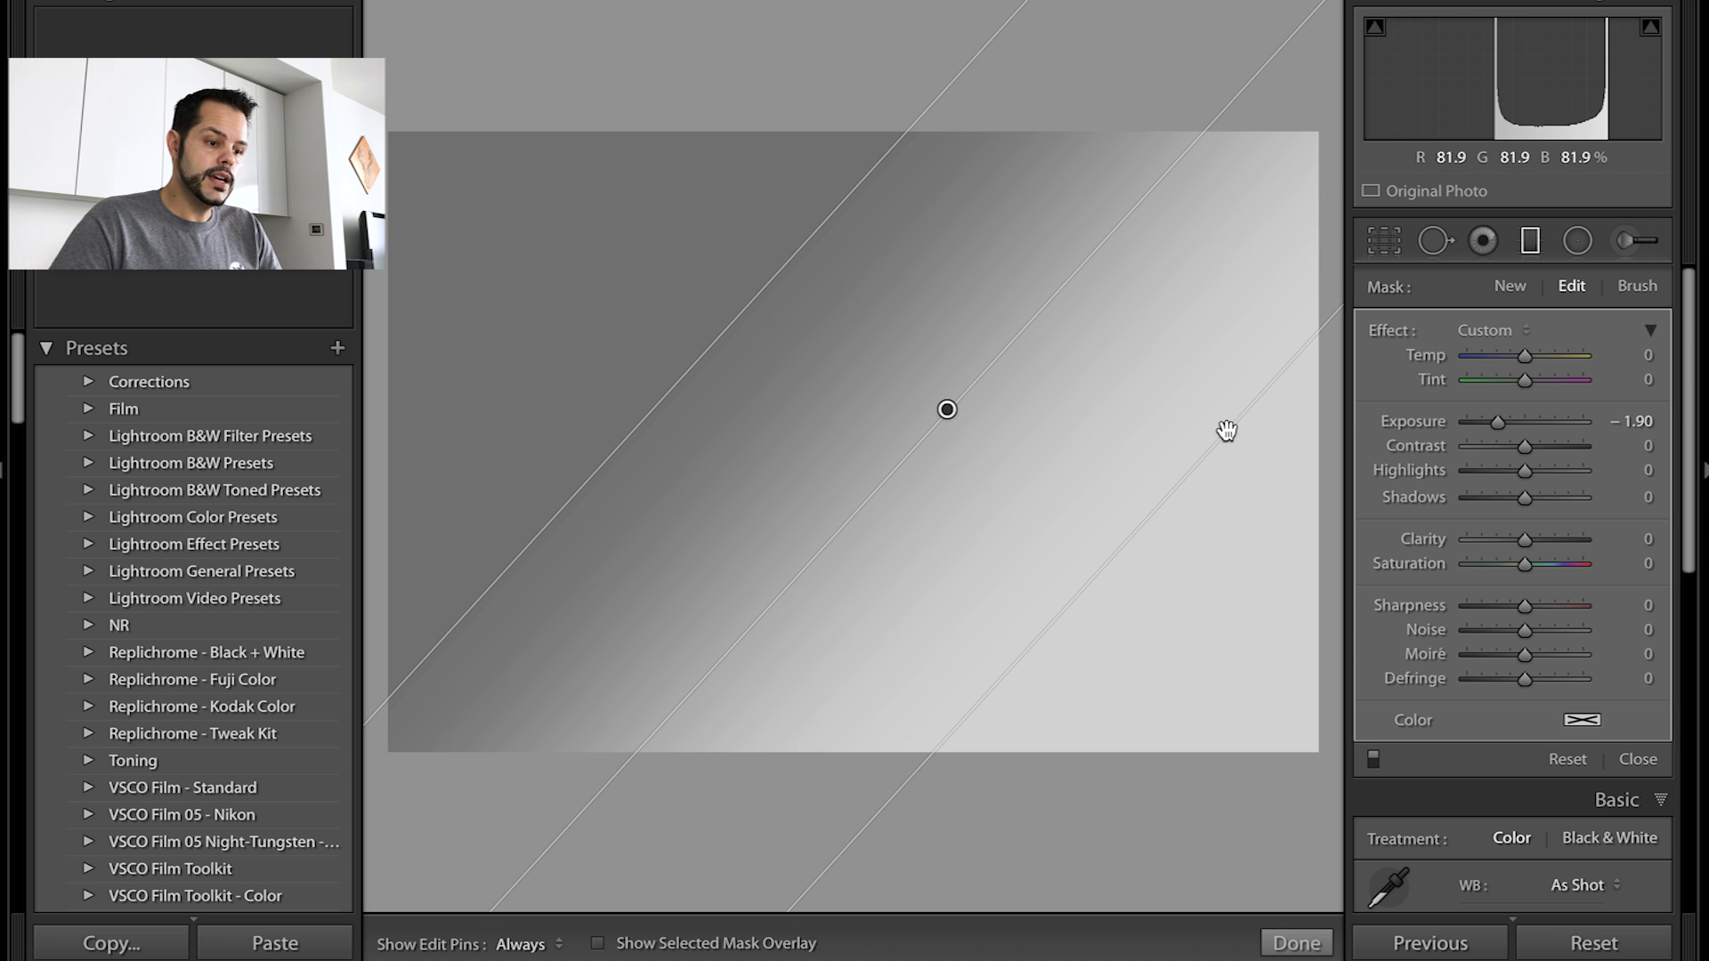
drag(945, 410, 607, 198)
- Add a second graduated filter from the image's upper-right corner inward and set its exposure to 2.60
drag(1262, 73, 916, 260)
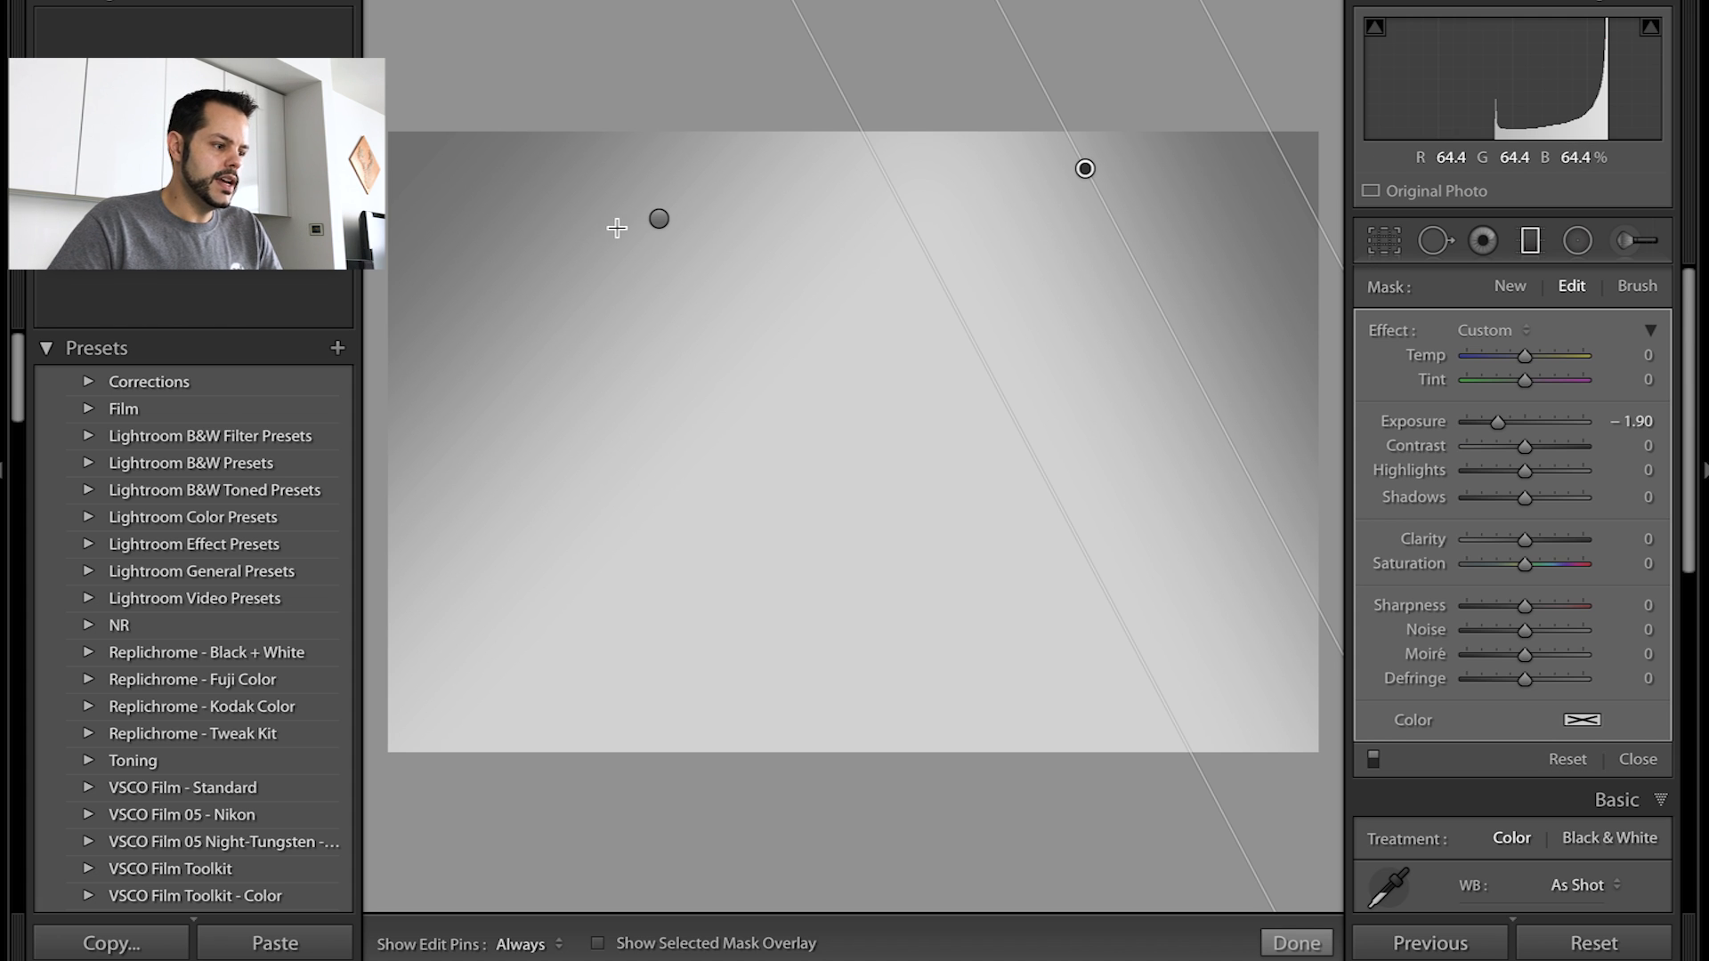
click(657, 220)
click(1085, 168)
click(659, 221)
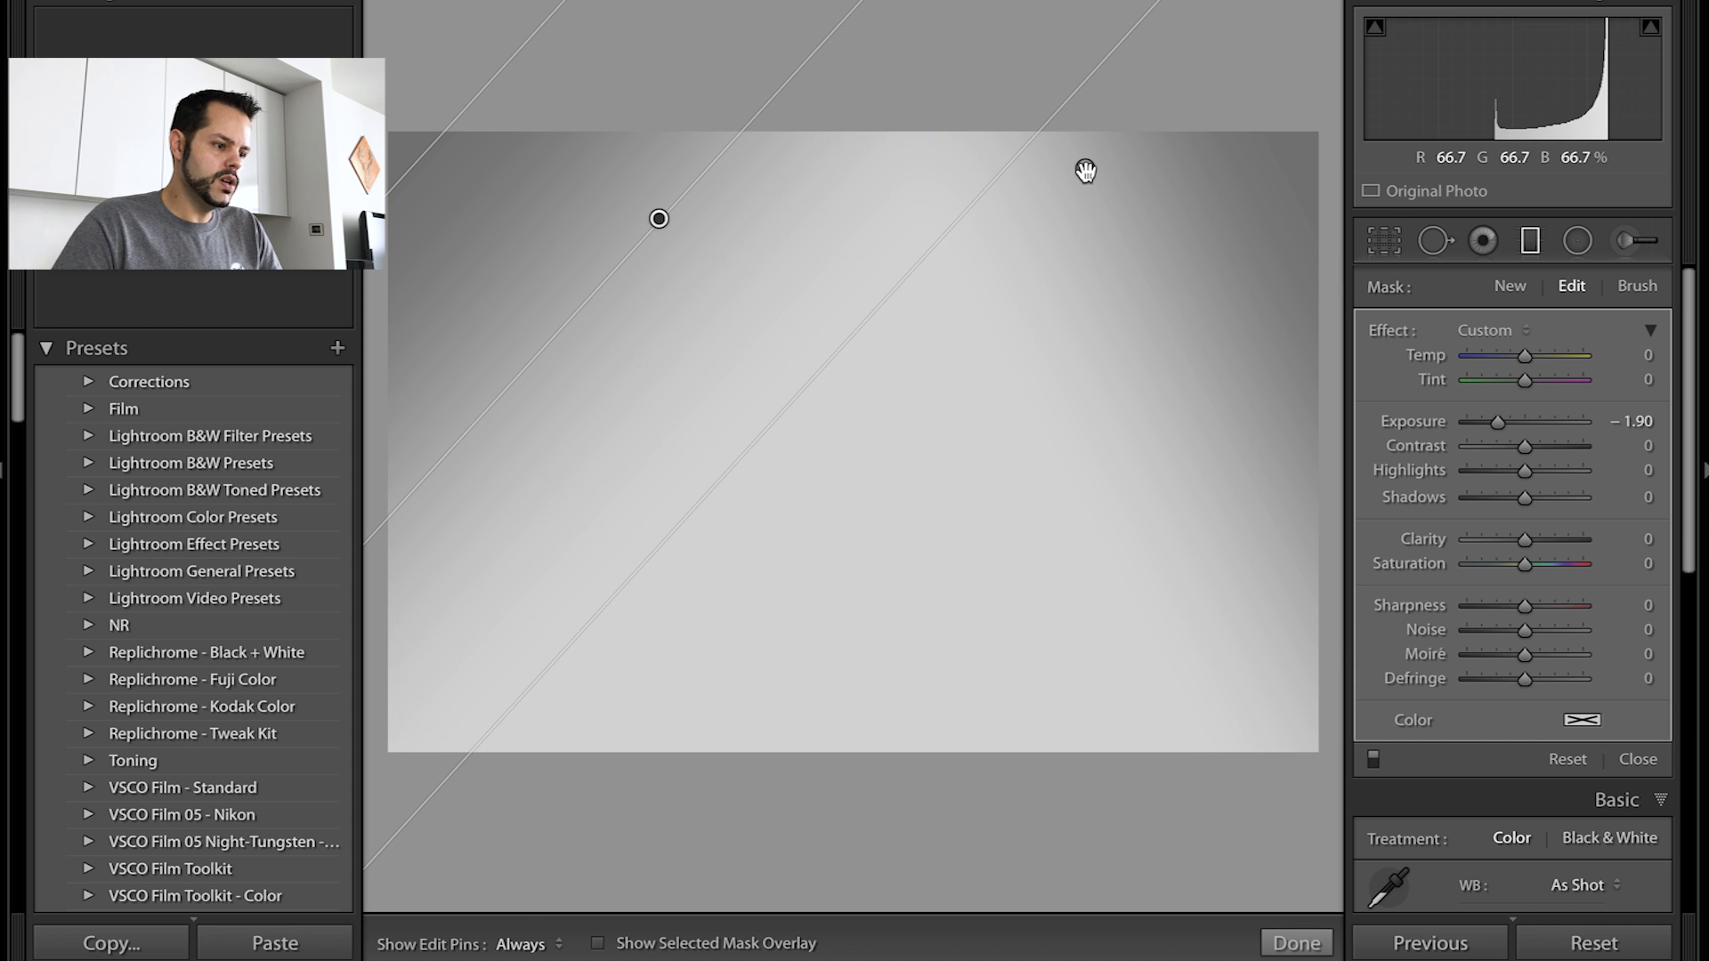
click(1085, 169)
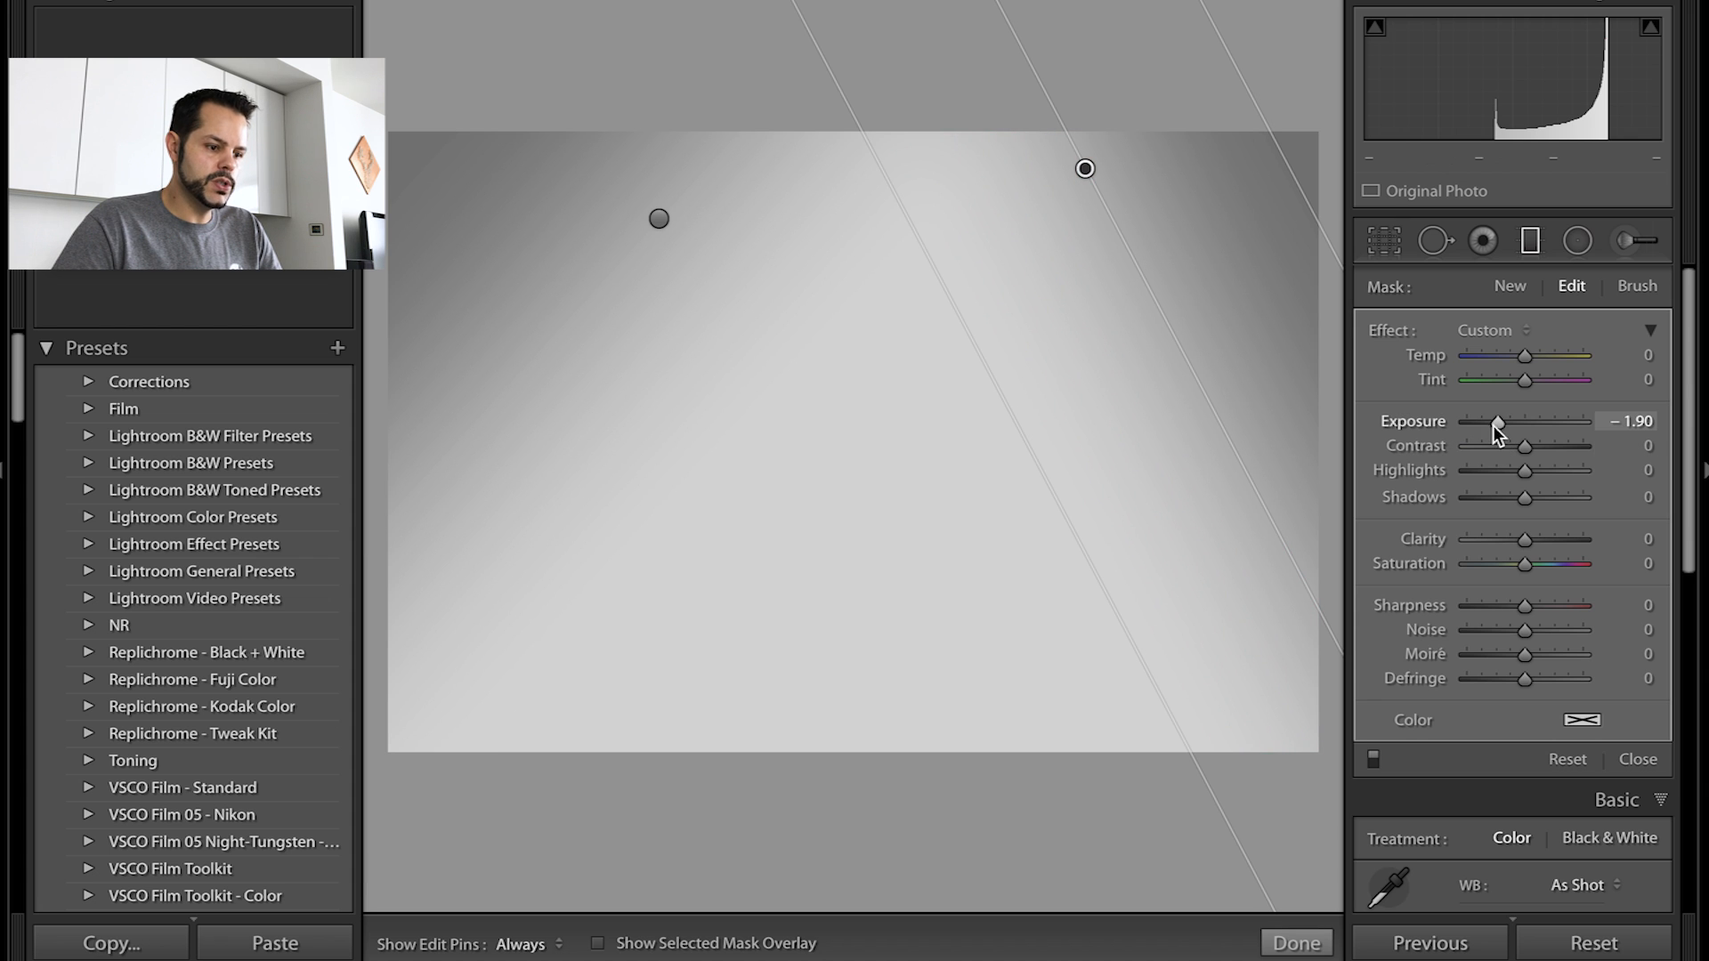
drag(1496, 424, 1562, 424)
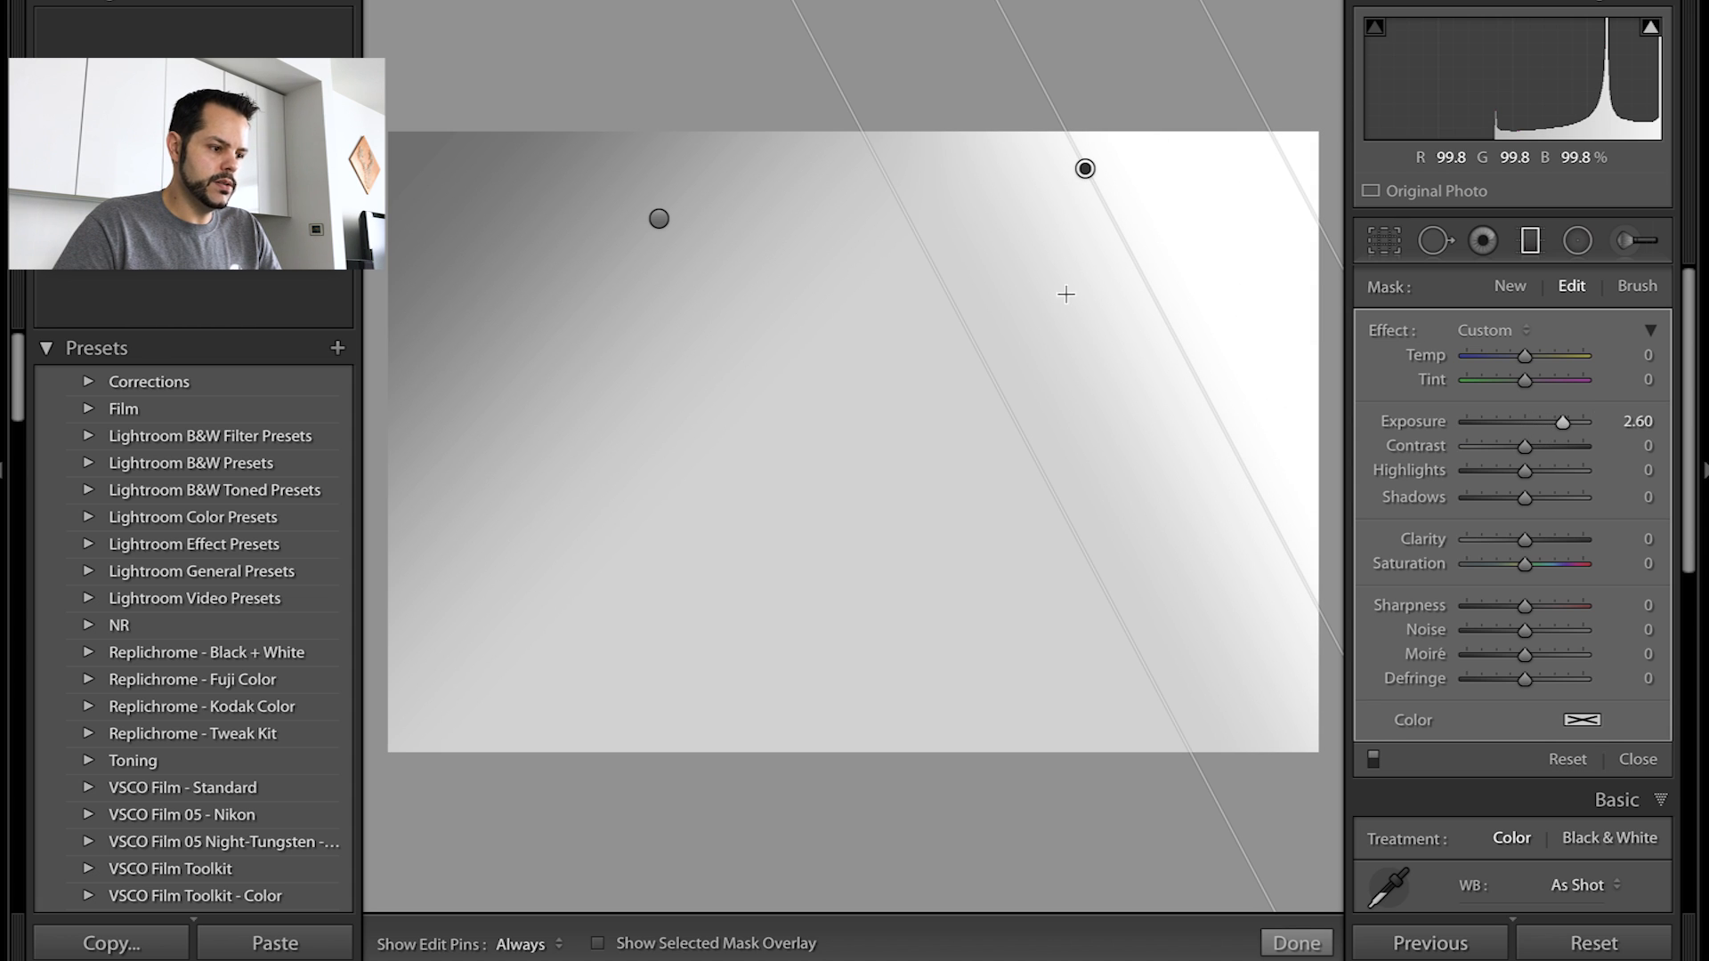
- Set the upper-left filter's highlights to 44, shadows to -54 and contrast to 83, and deselect the filter
click(658, 219)
mouse_move(659, 219)
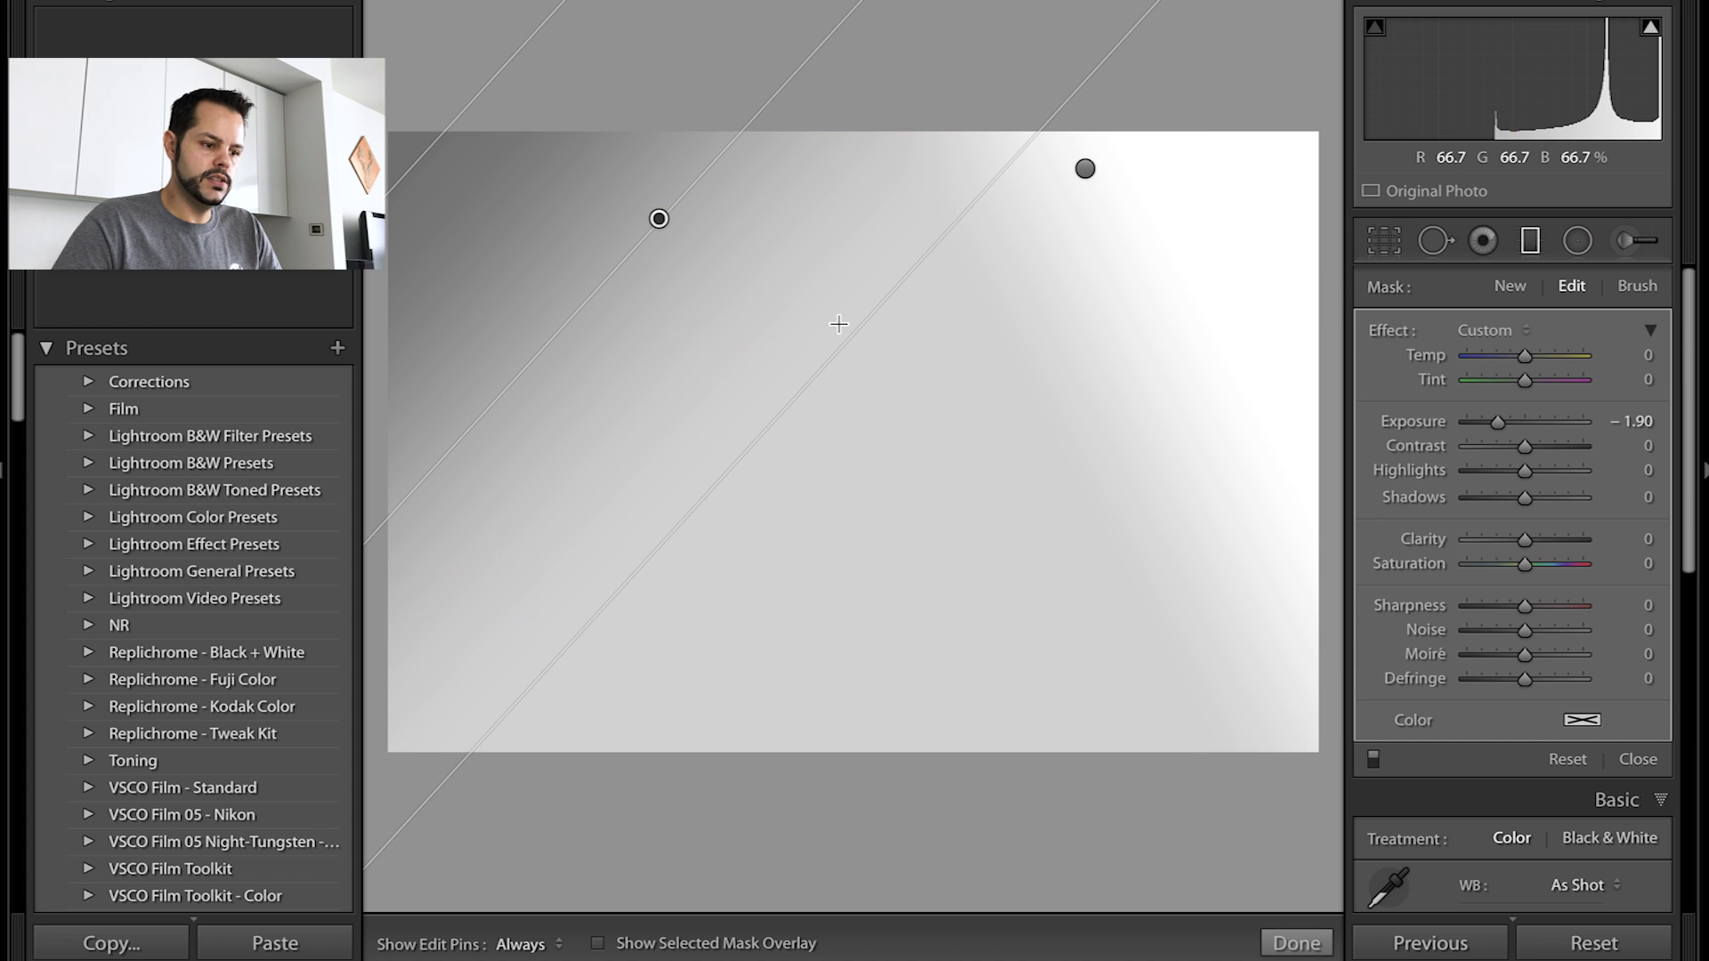
click(1552, 468)
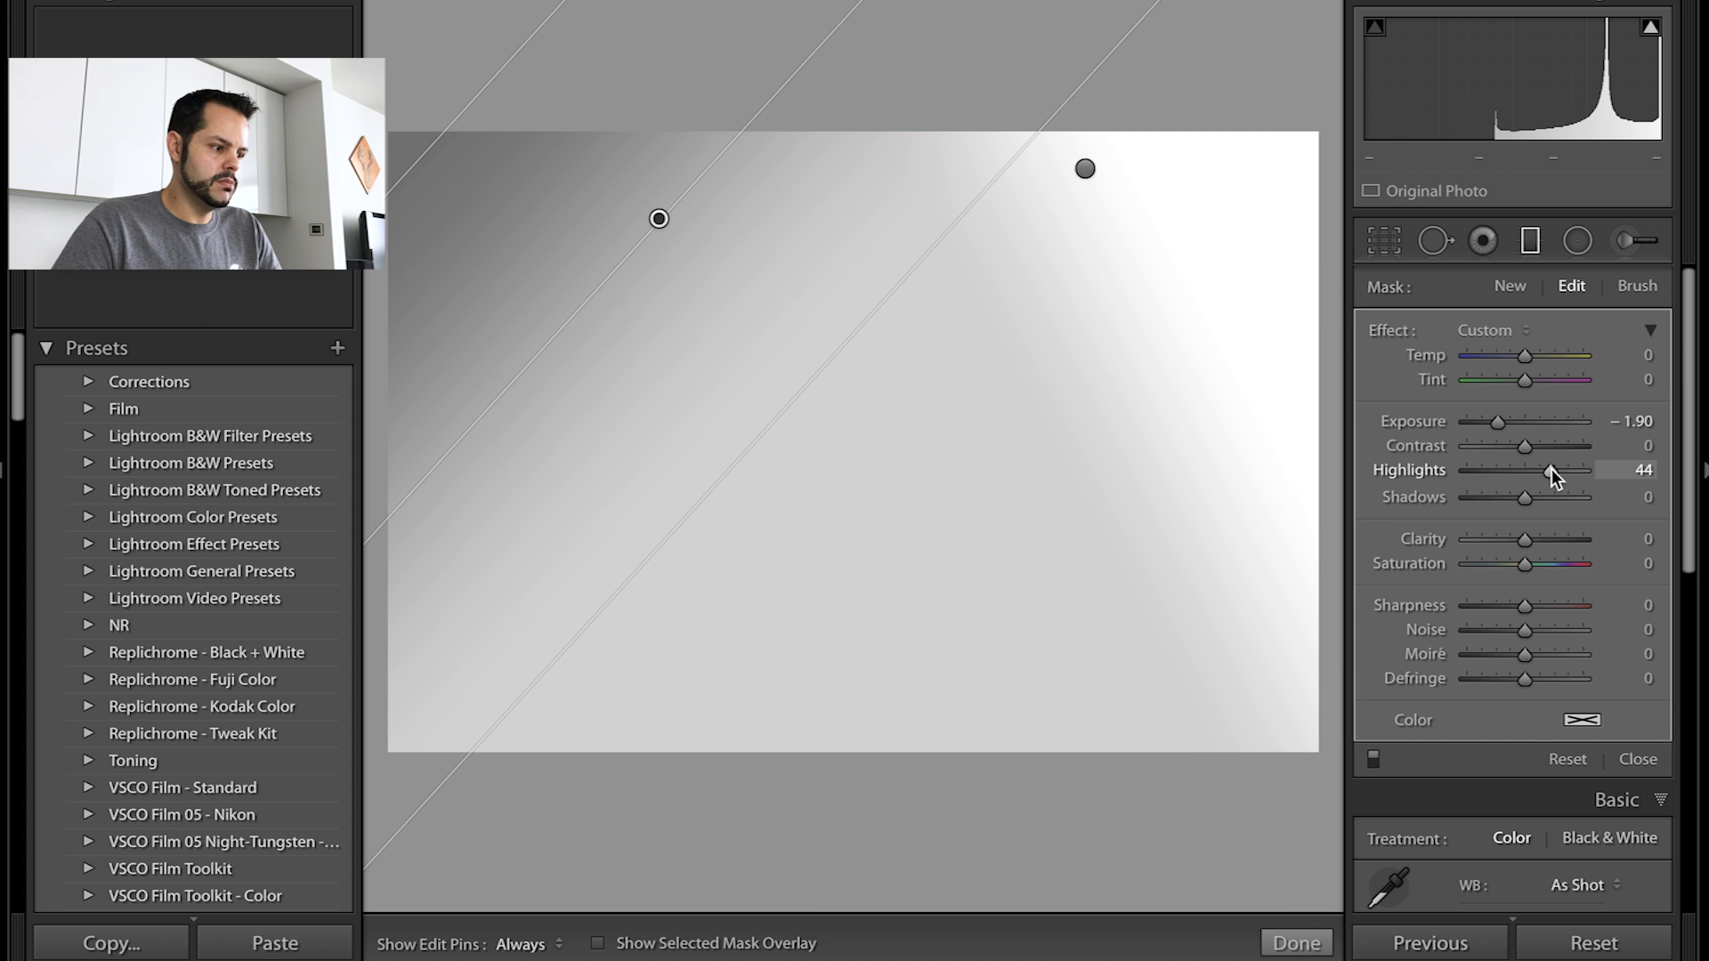
click(1492, 495)
click(1572, 452)
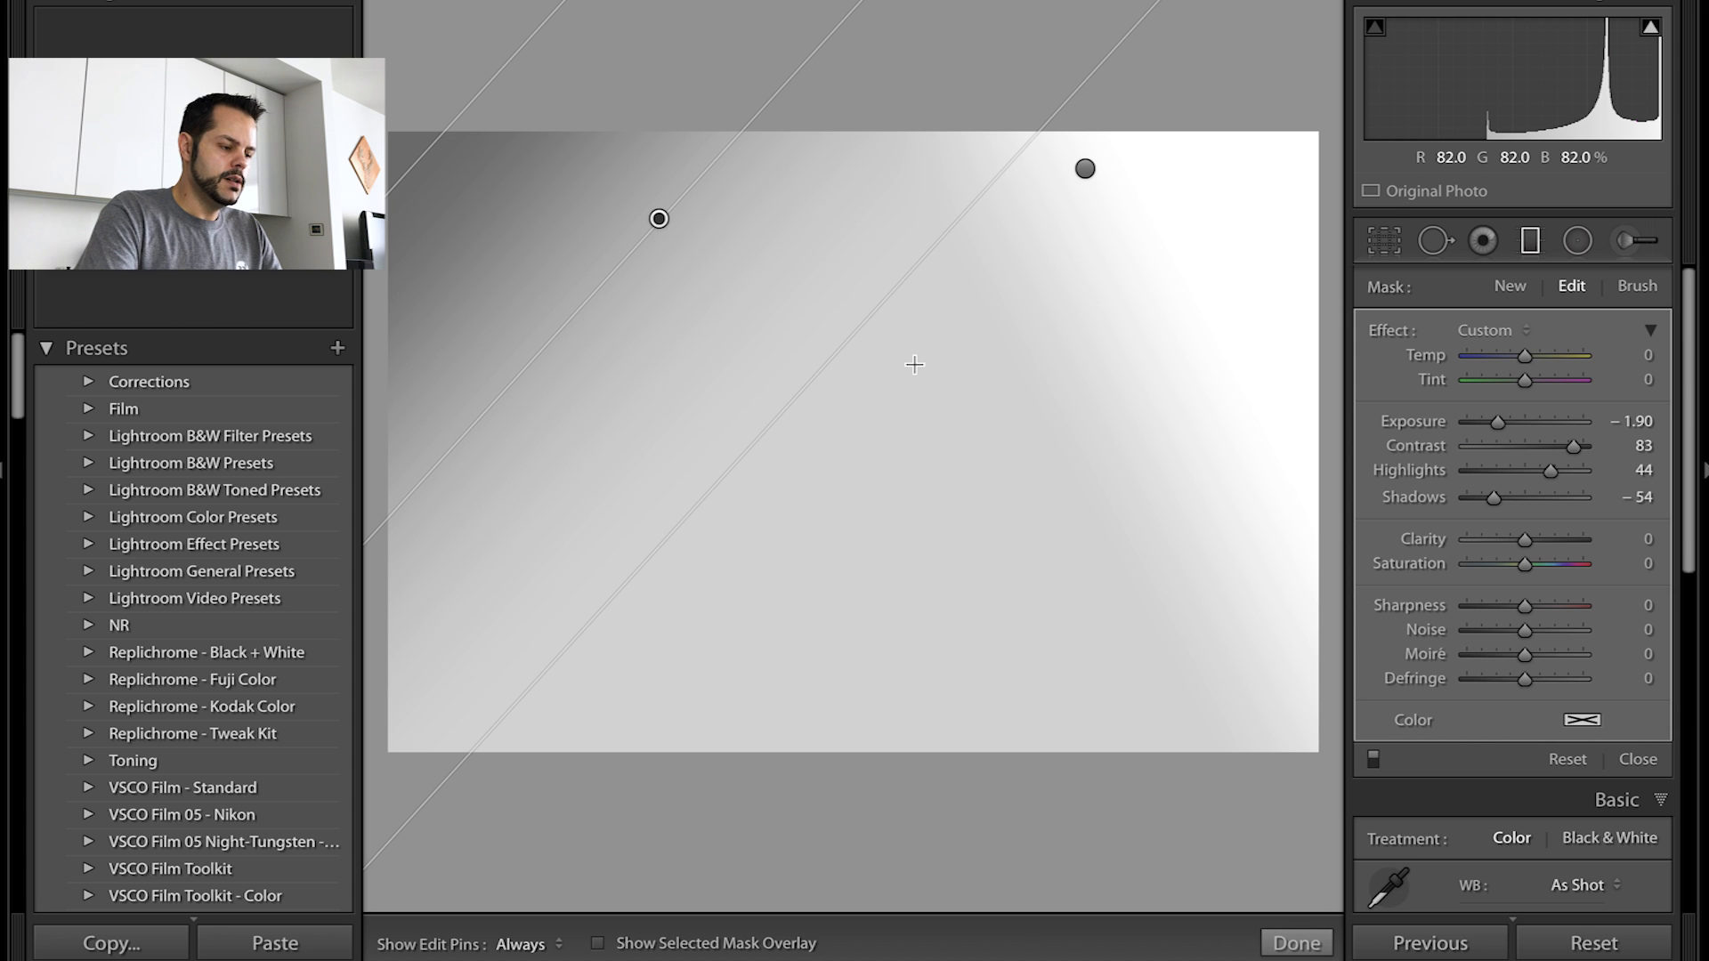
key(Return)
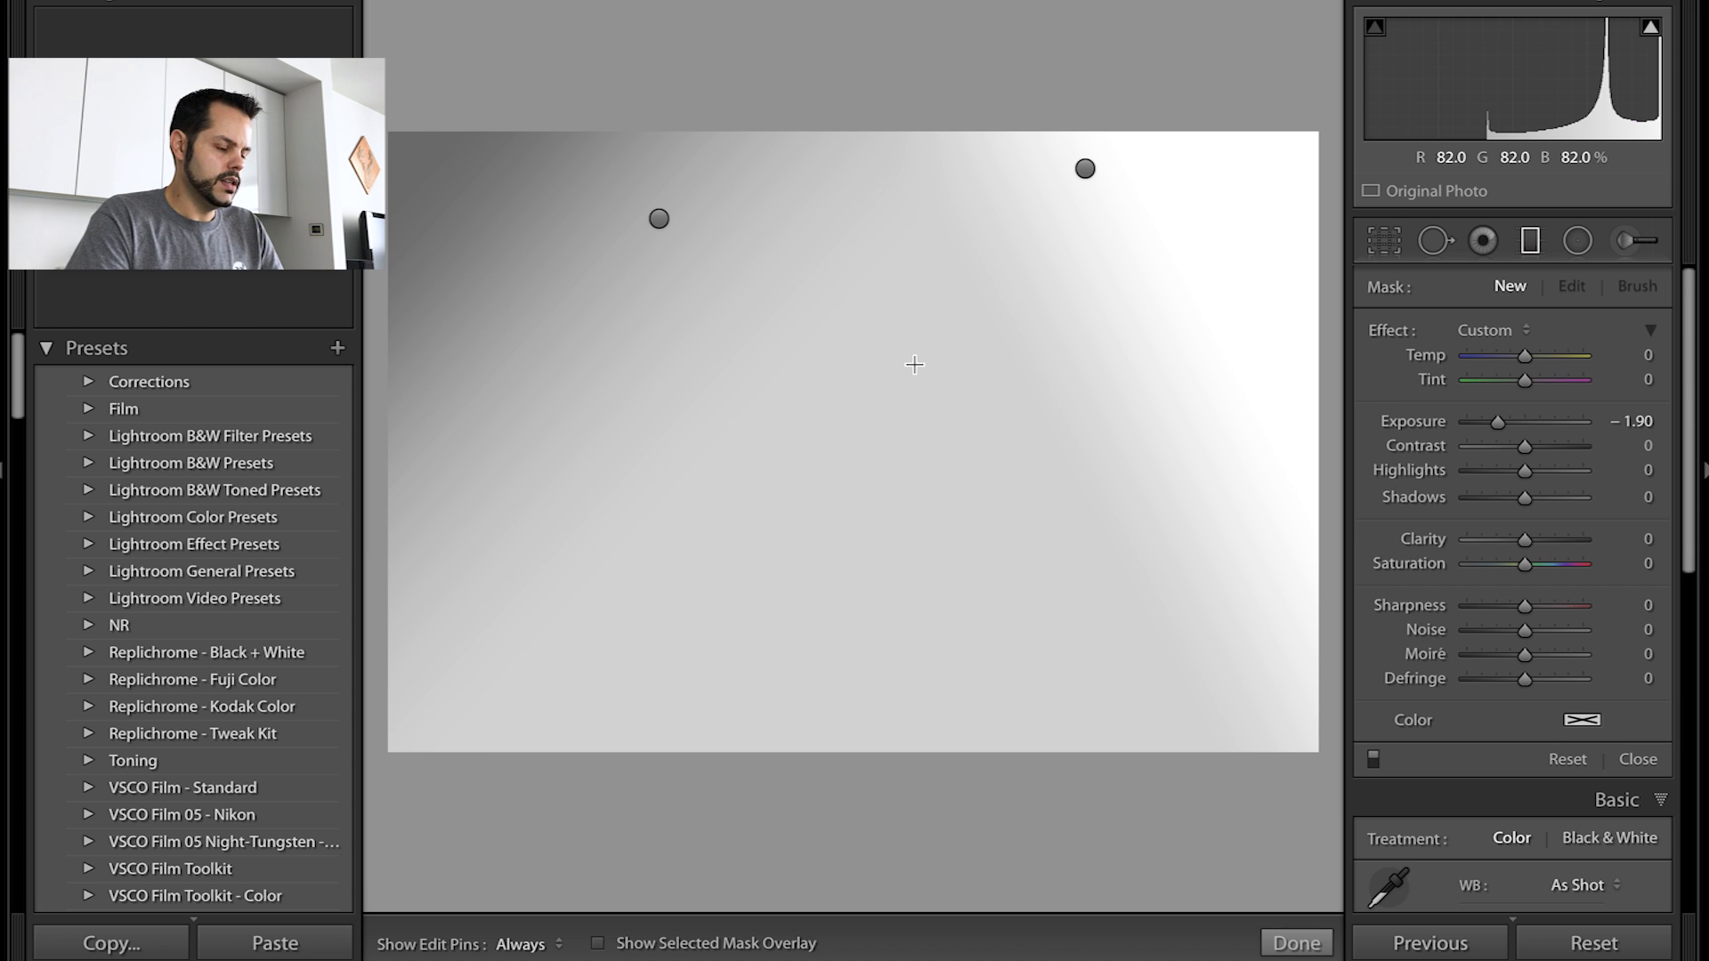
- Go to the next photo, the wedding couple, and choose the Burn (Darken) effect for new graduated filters
key(Right)
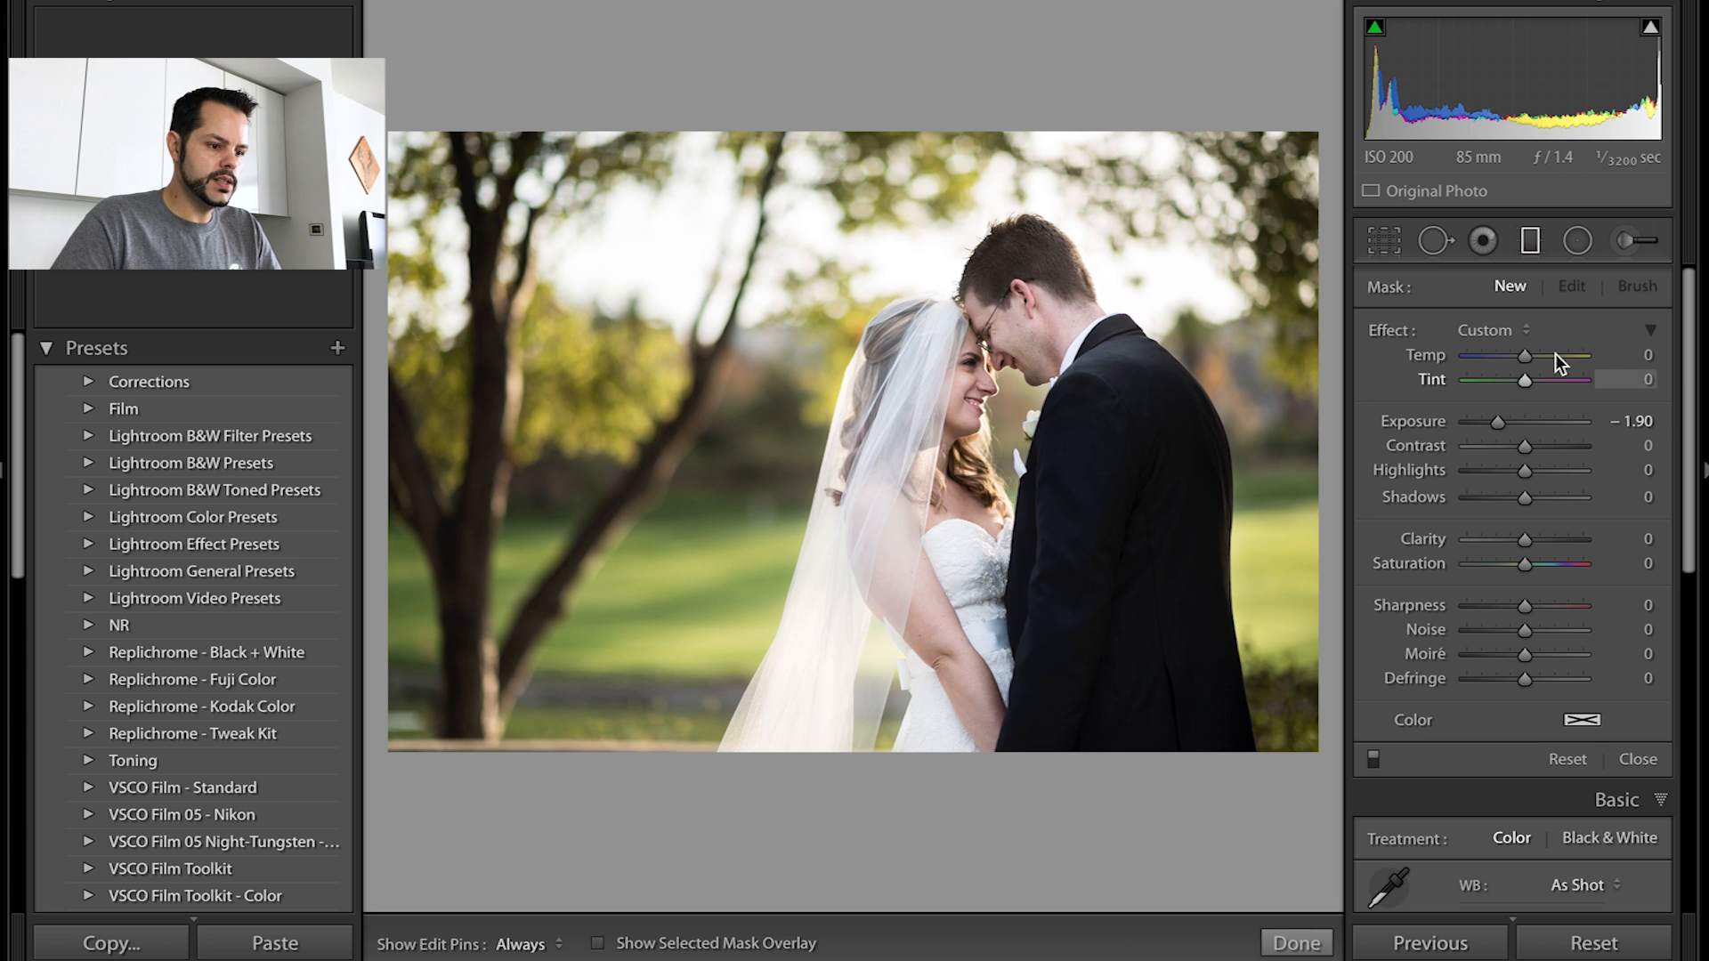
click(1495, 329)
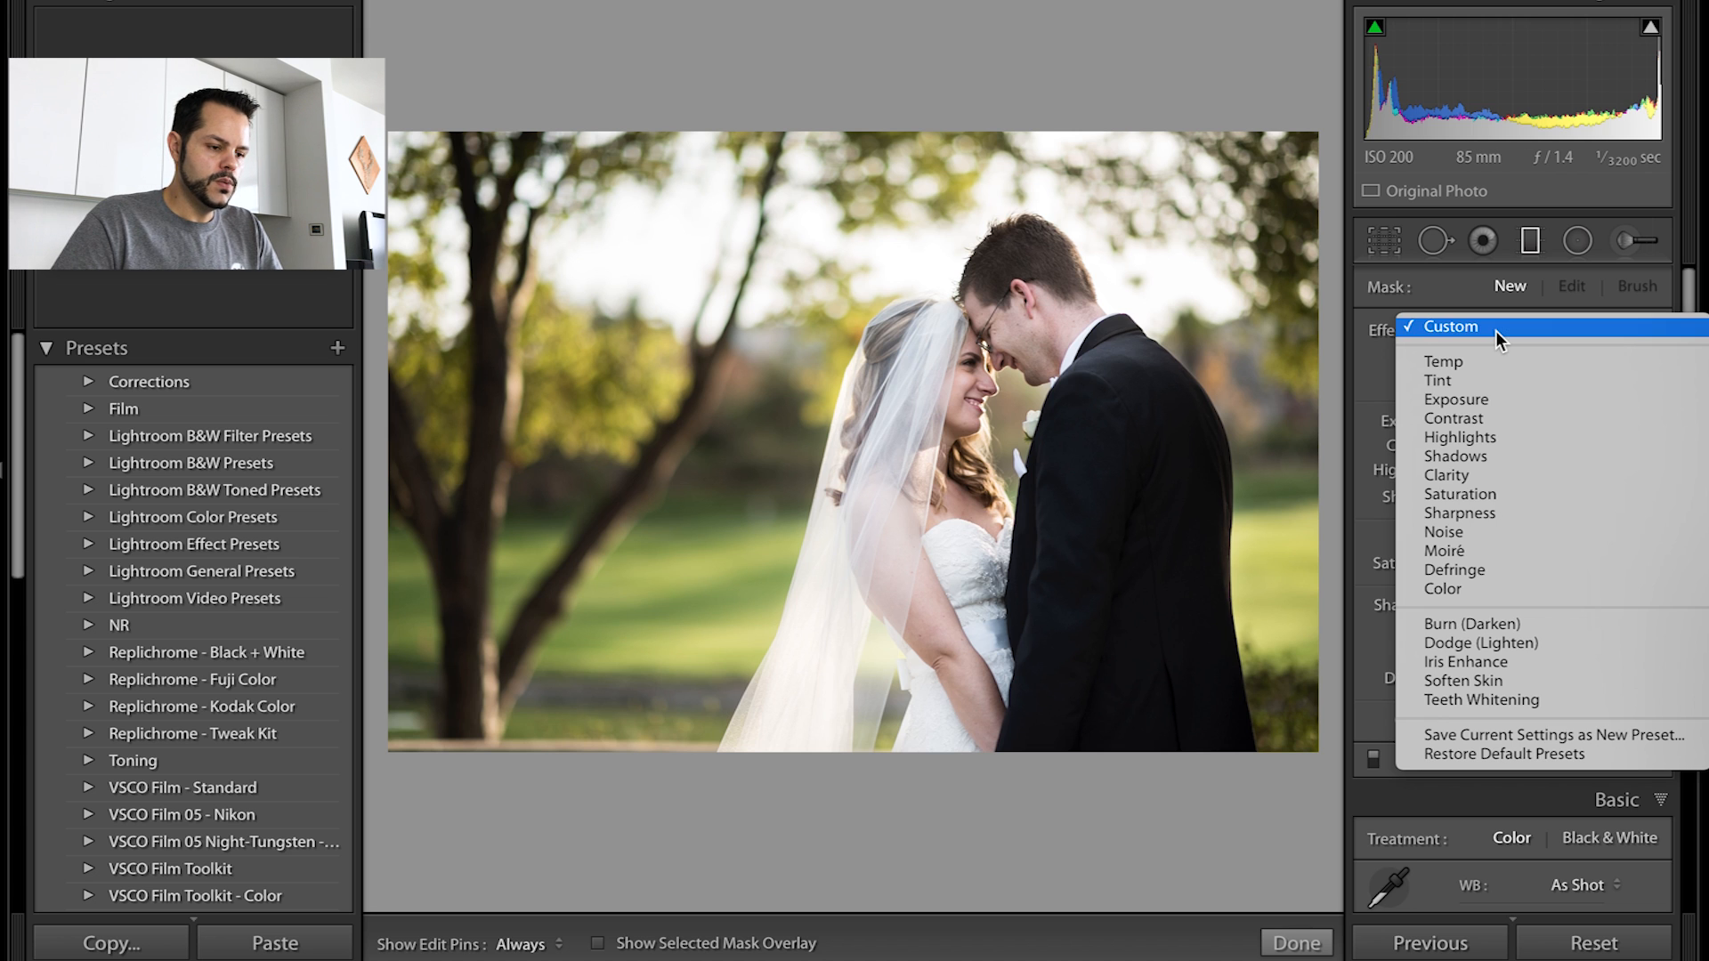
click(1456, 623)
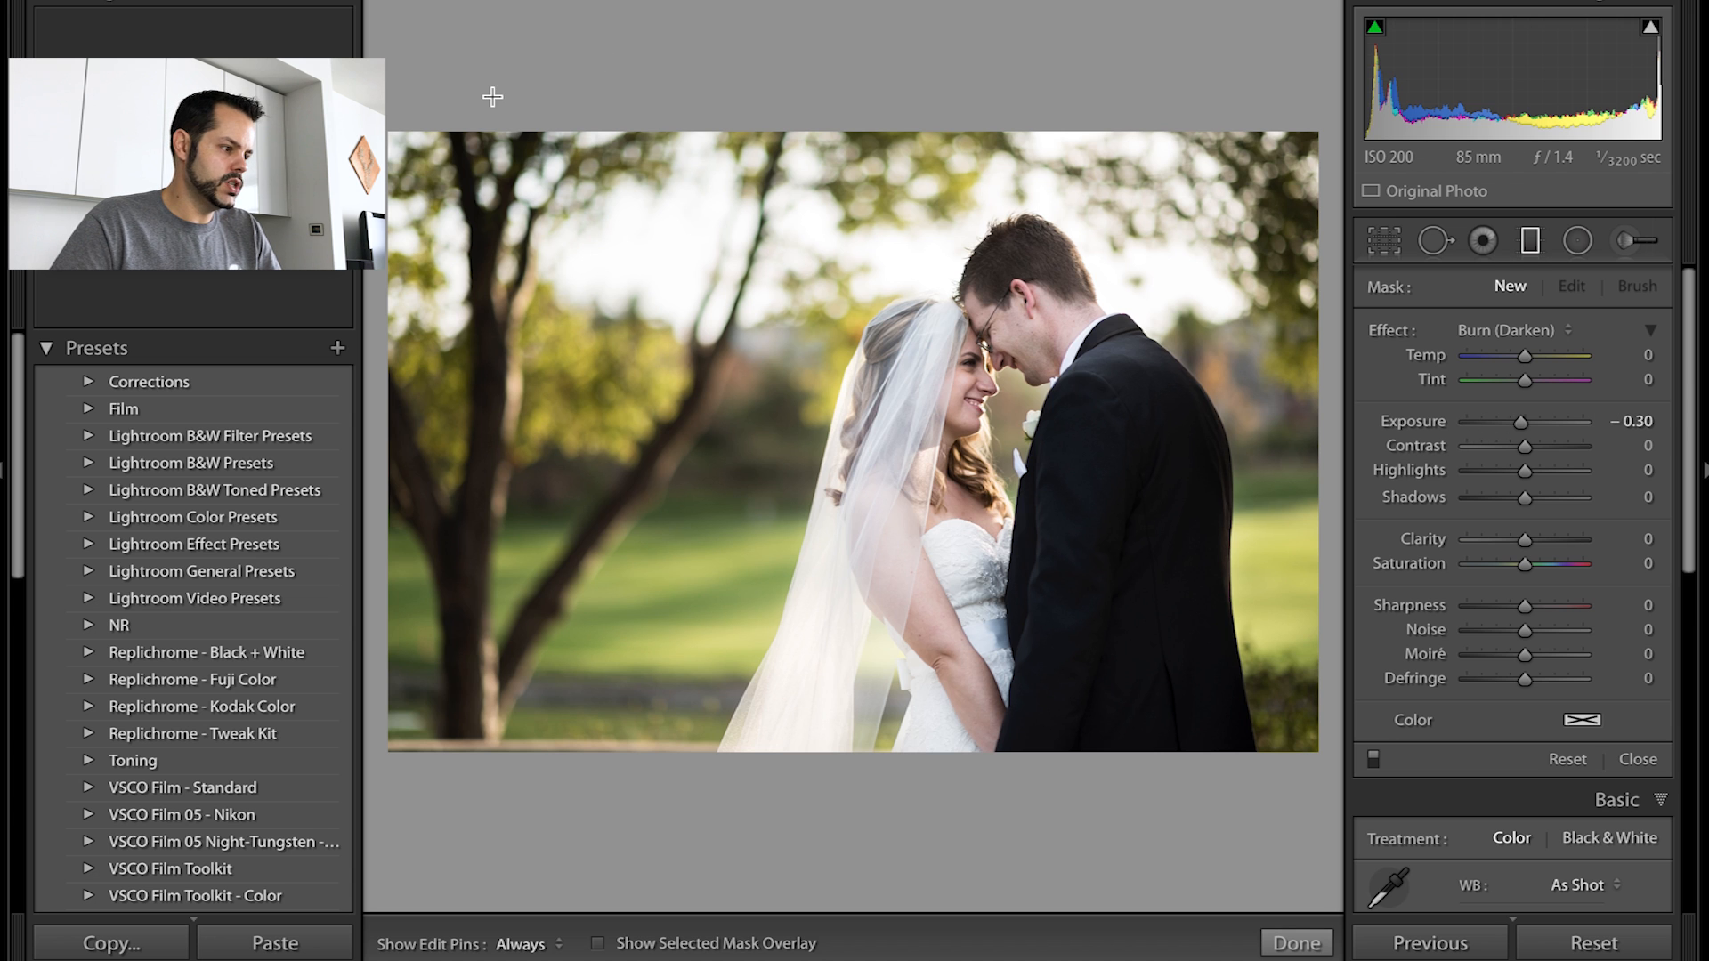
- Draw three graduated filters from the photo's upper-left, upper-right and lower-left corners toward the couple, and deselect the last one
drag(442, 114, 981, 392)
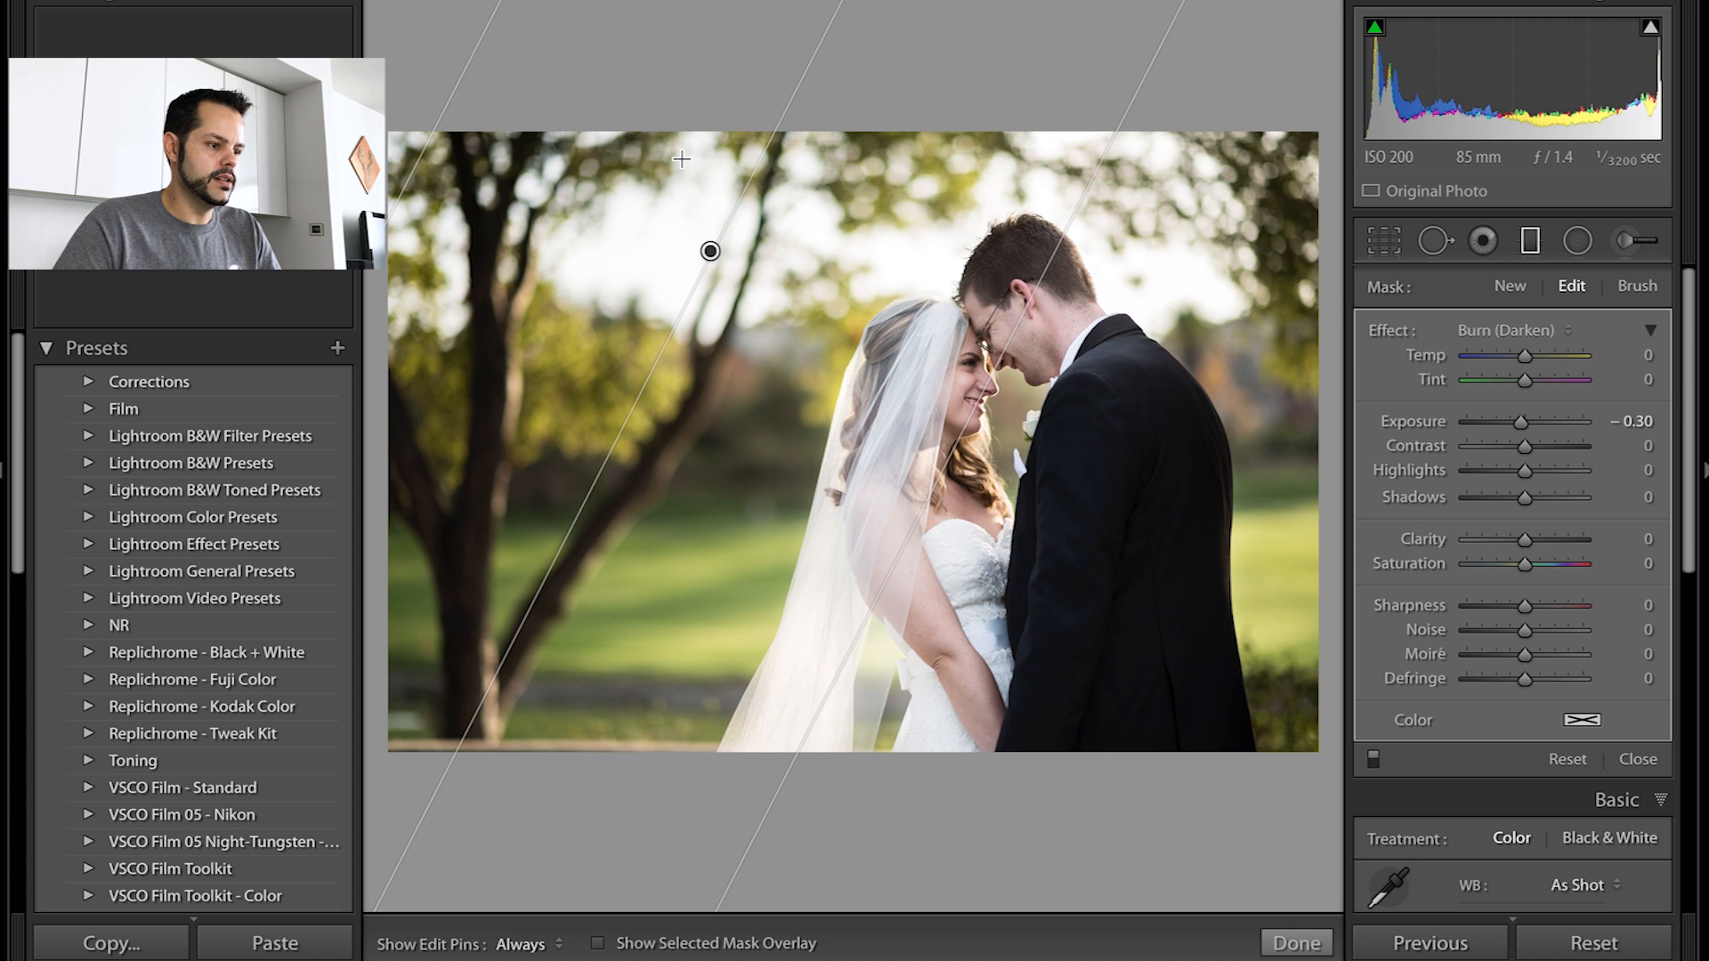
drag(1215, 78, 1012, 264)
mouse_move(472, 768)
mouse_down()
mouse_move(740, 431)
mouse_move(837, 422)
mouse_up()
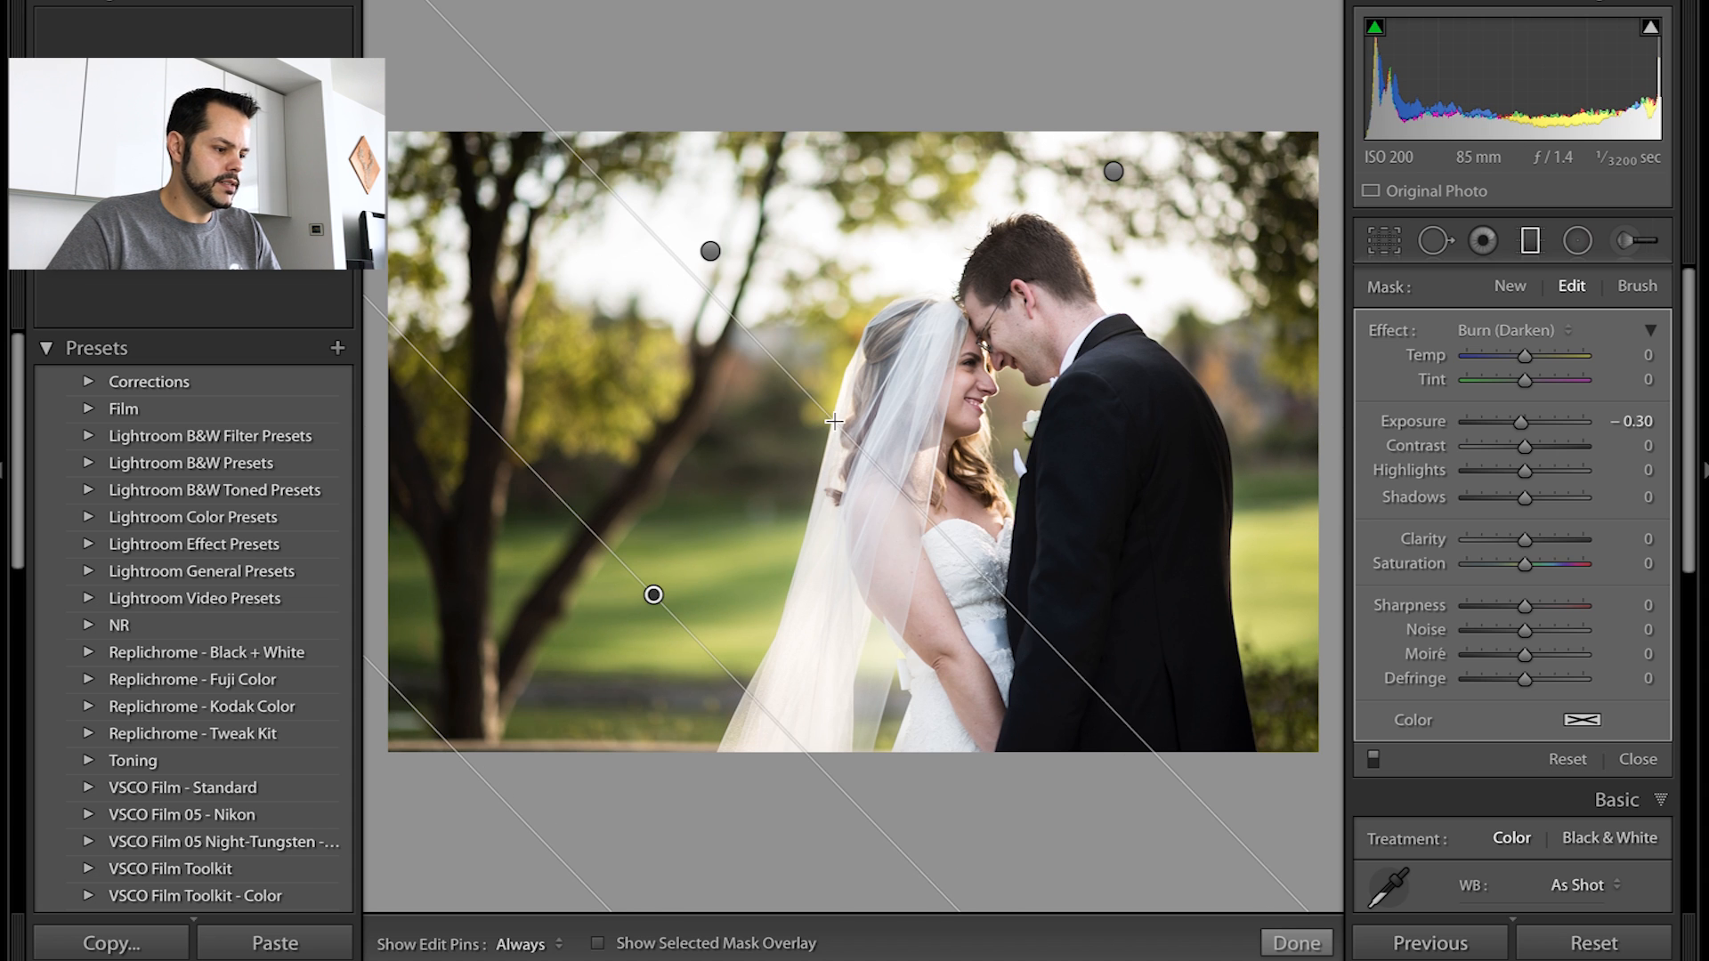
key(Return)
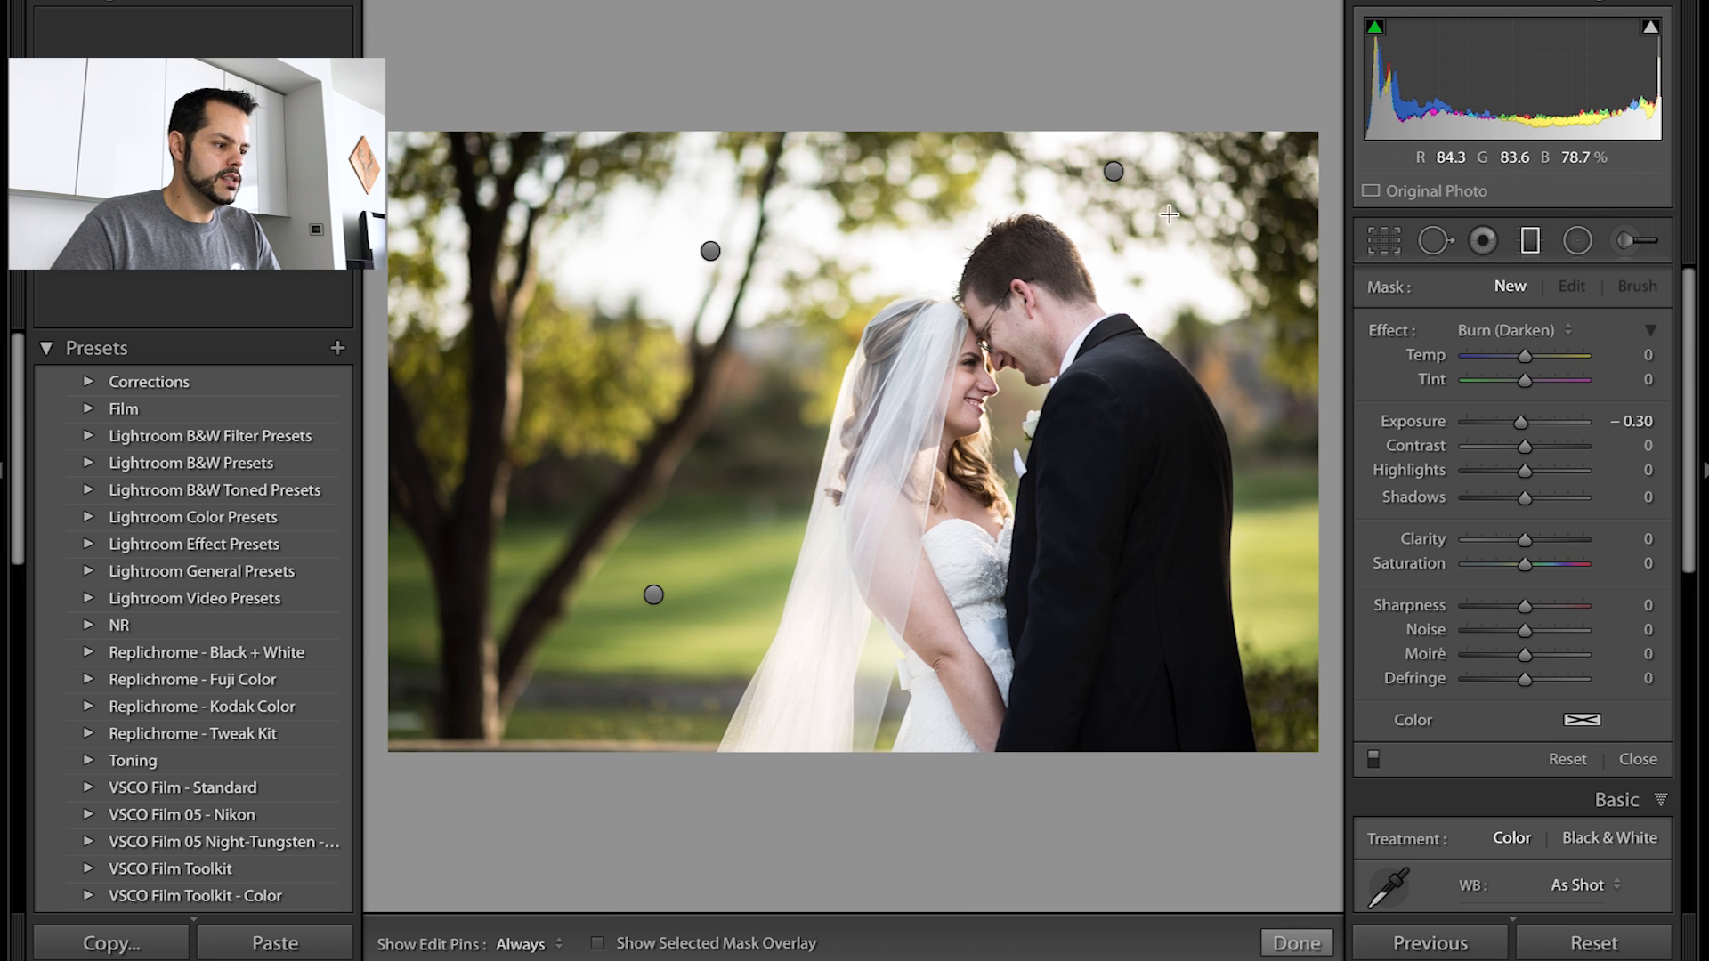
- Compare the wedding photo with and without its graduated filters
click(1373, 758)
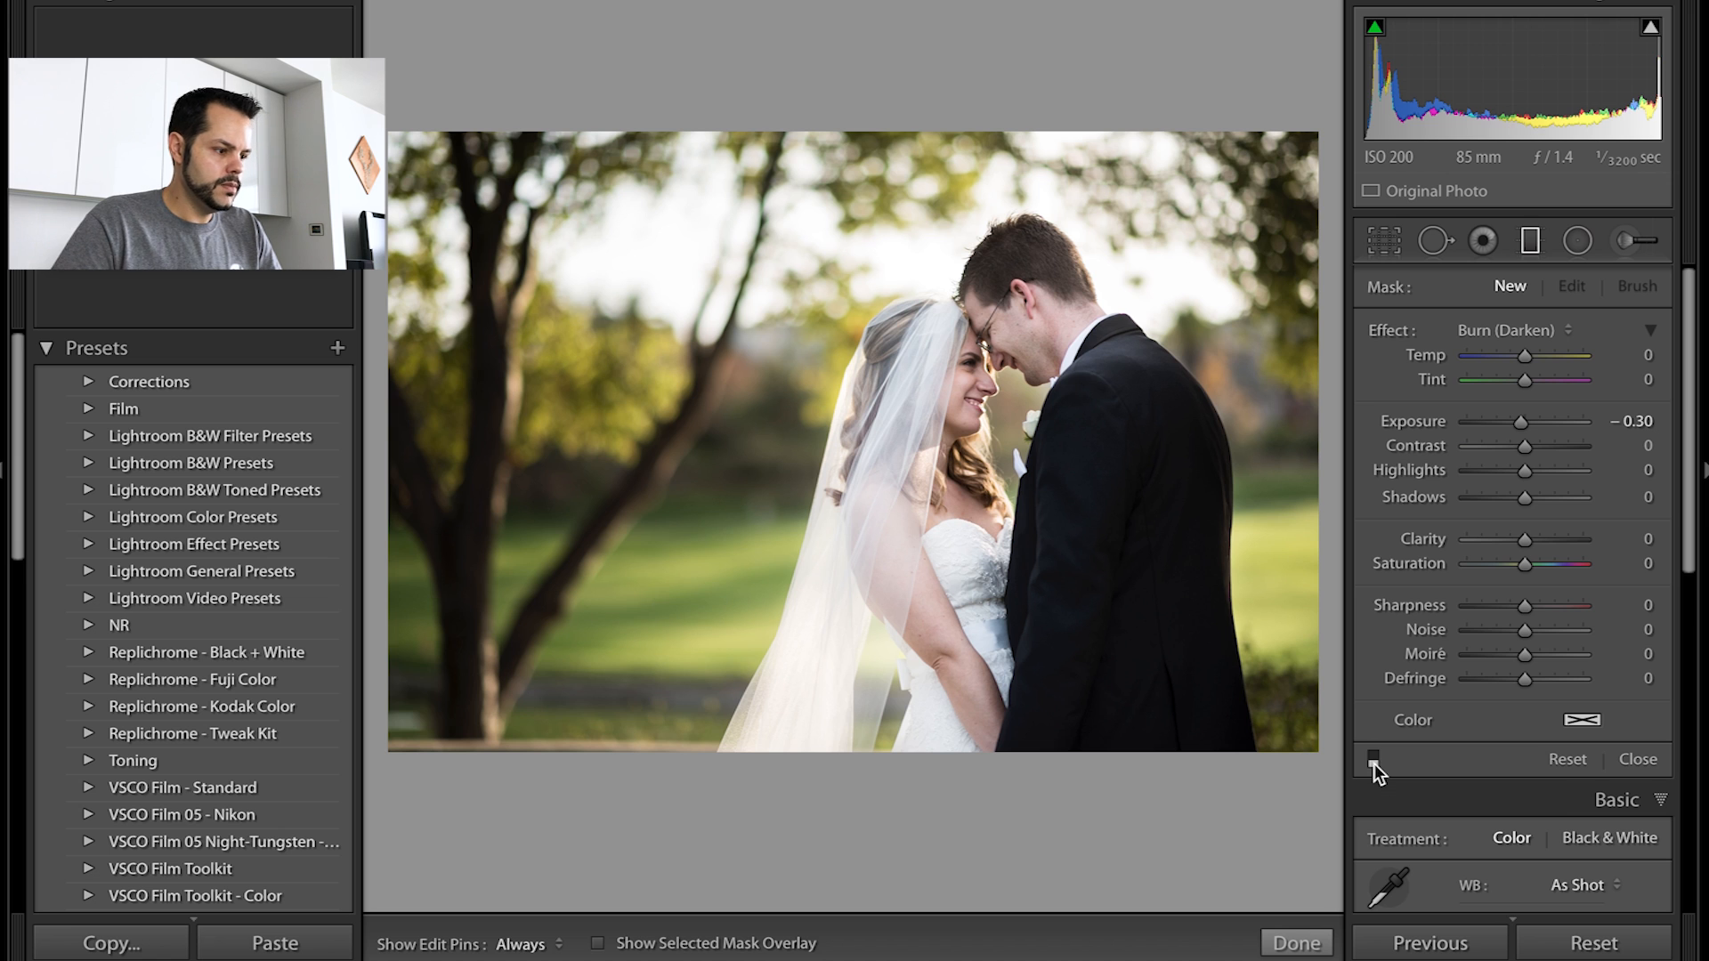
click(1373, 760)
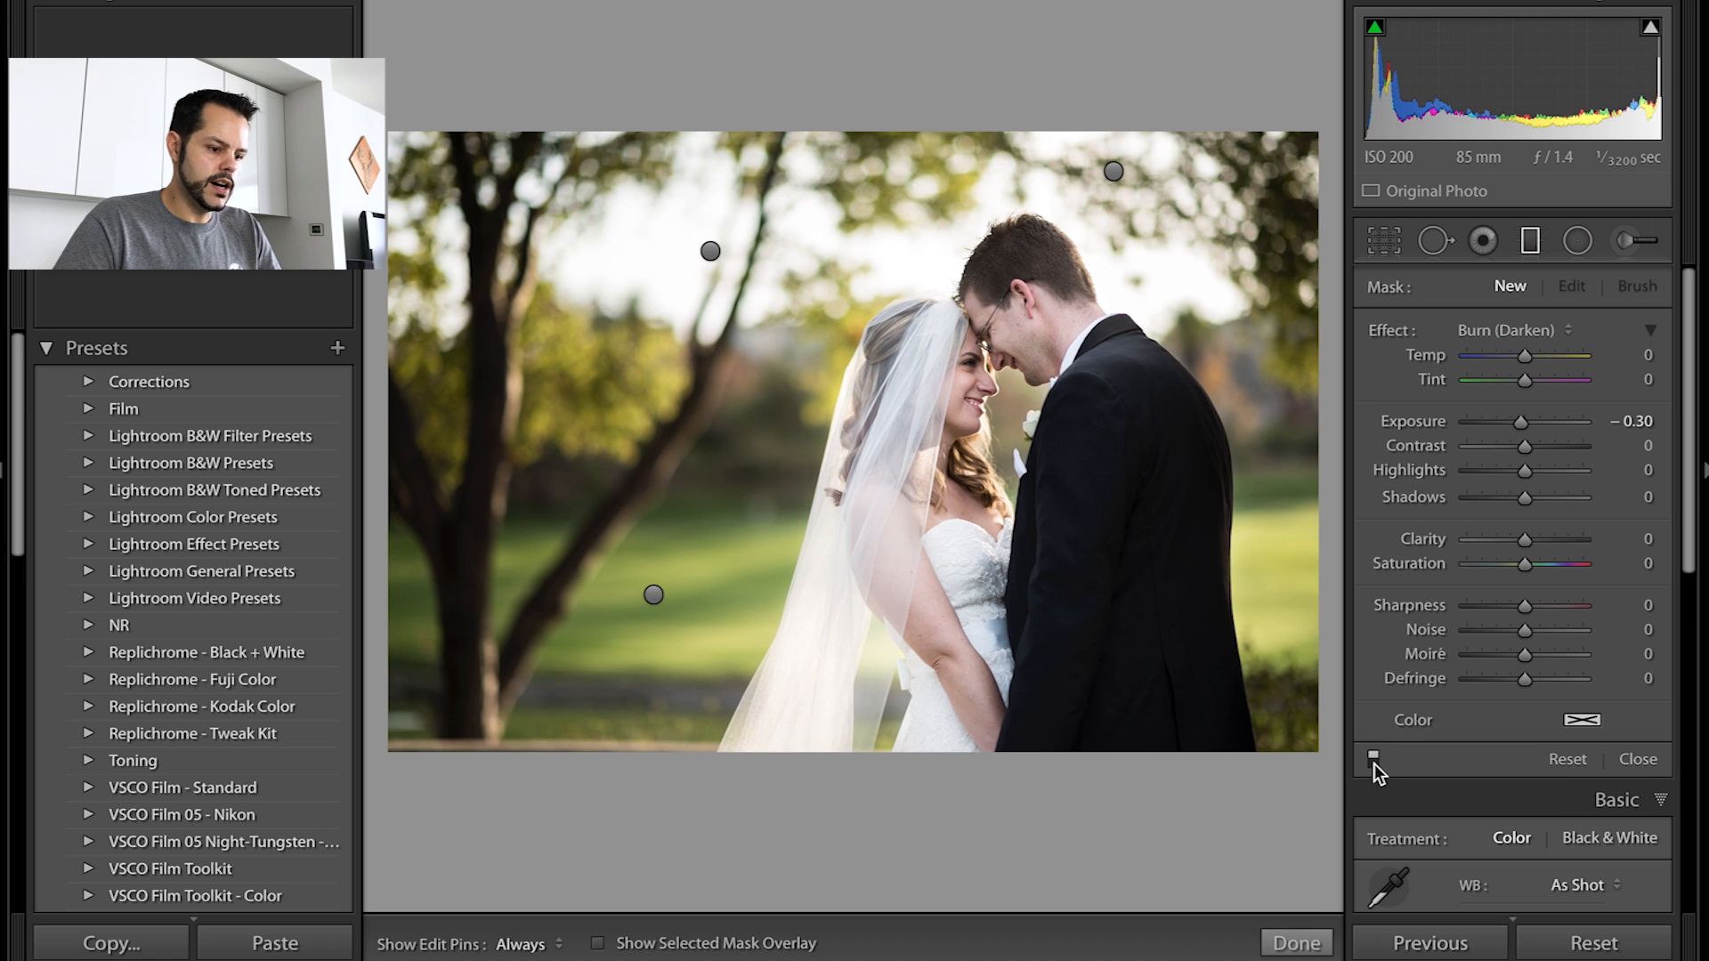
click(1374, 758)
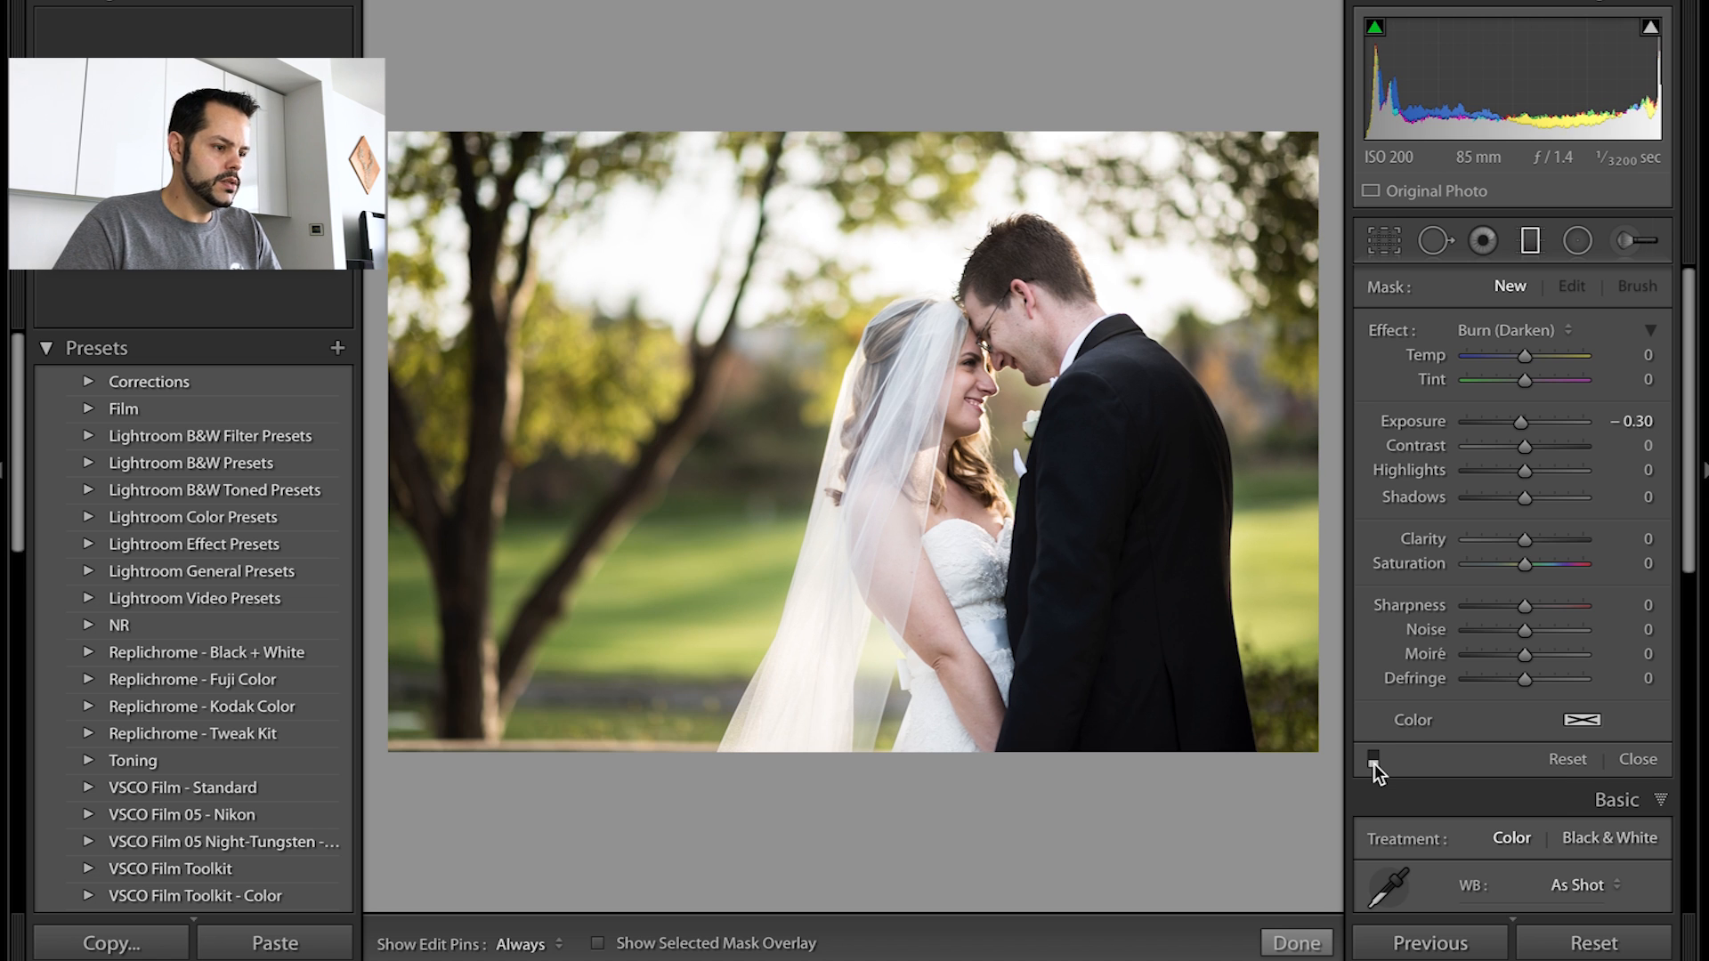
click(1373, 758)
click(1375, 761)
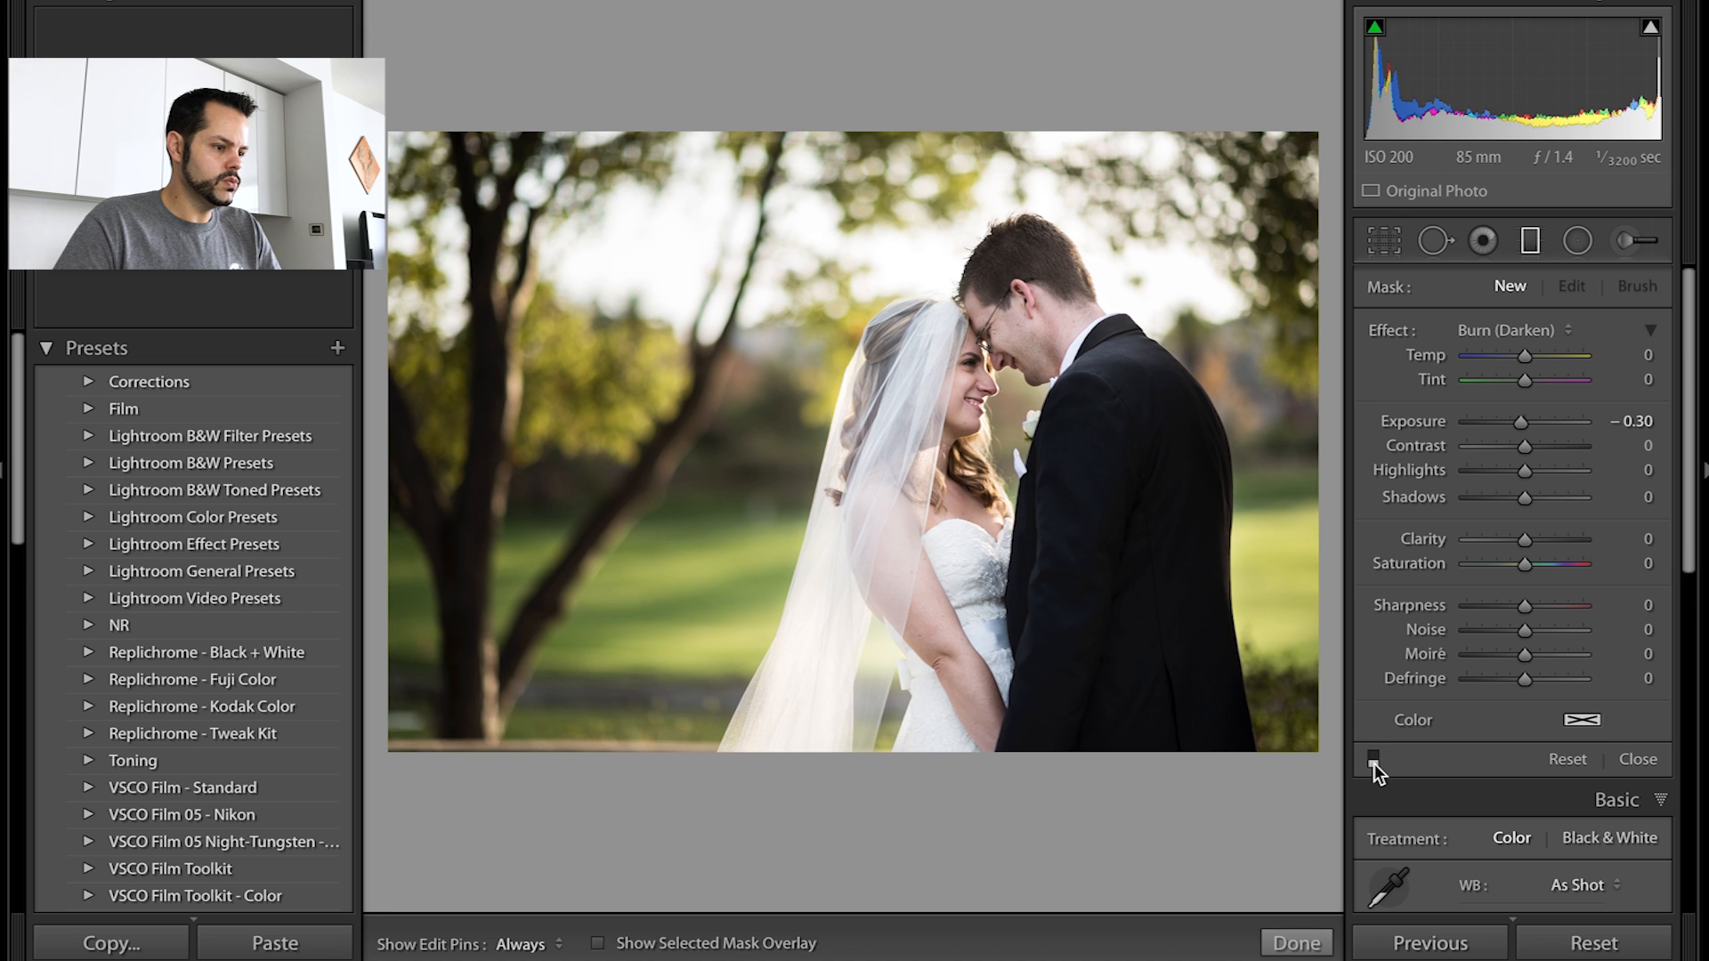
- Tint the upper-left graduated filter green with hue 125 and saturation 10%, and compare the photo with and without its filters
click(1374, 762)
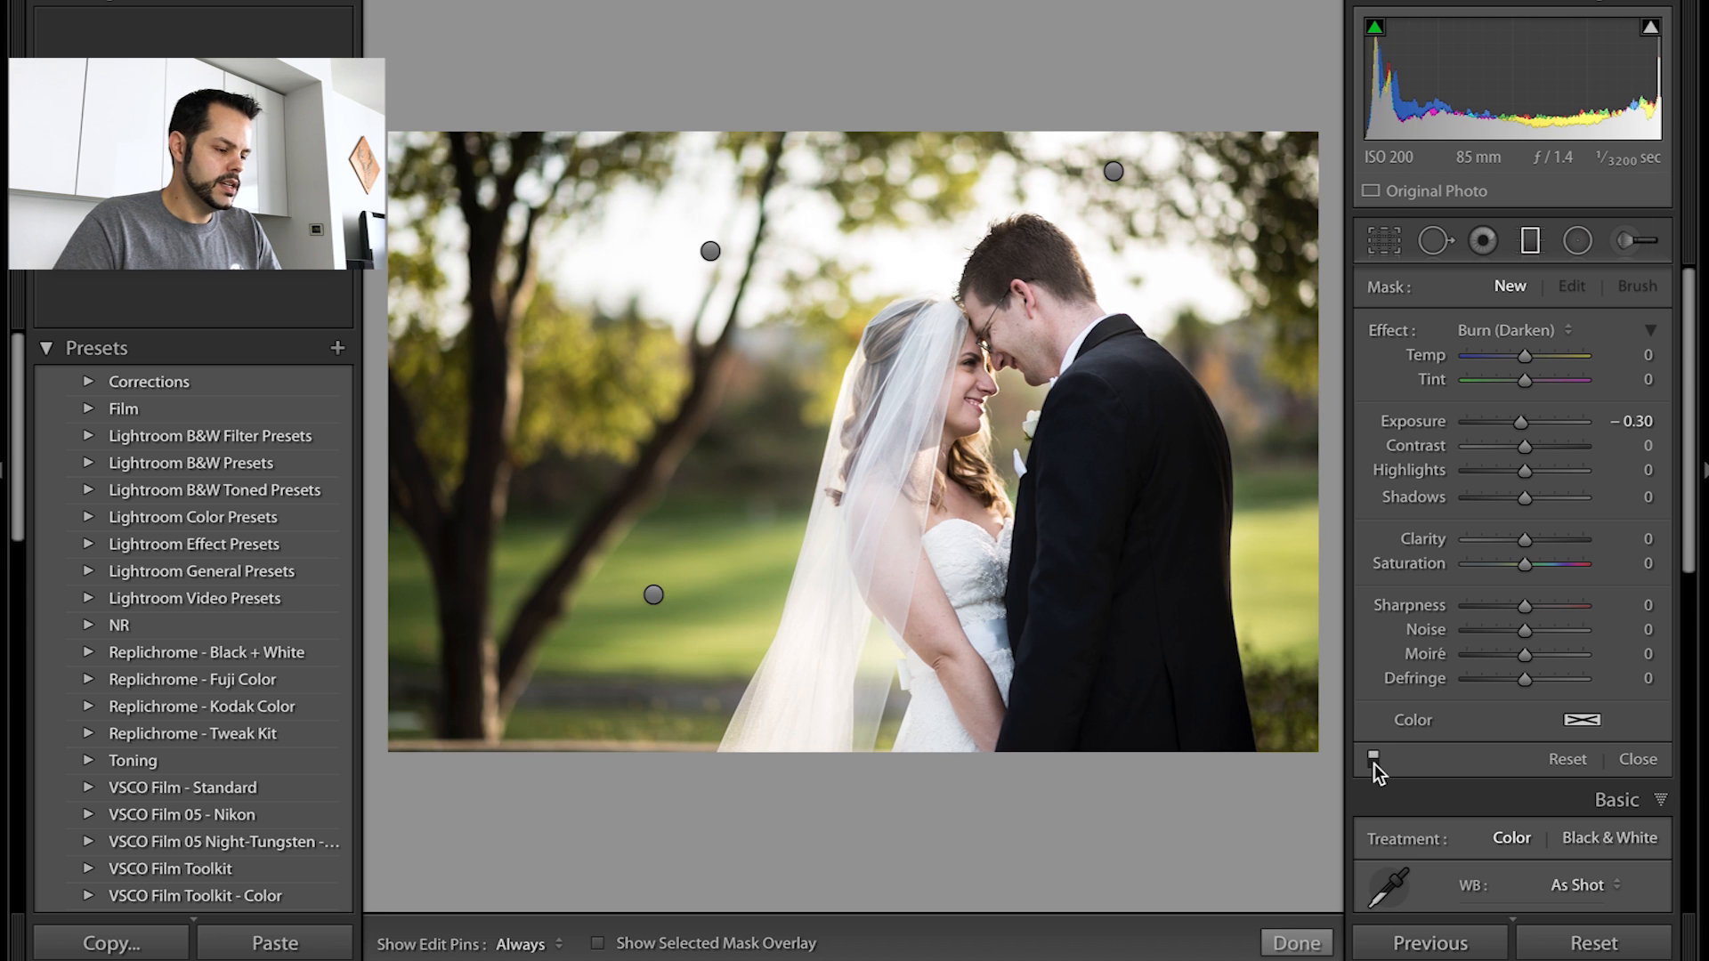
click(710, 252)
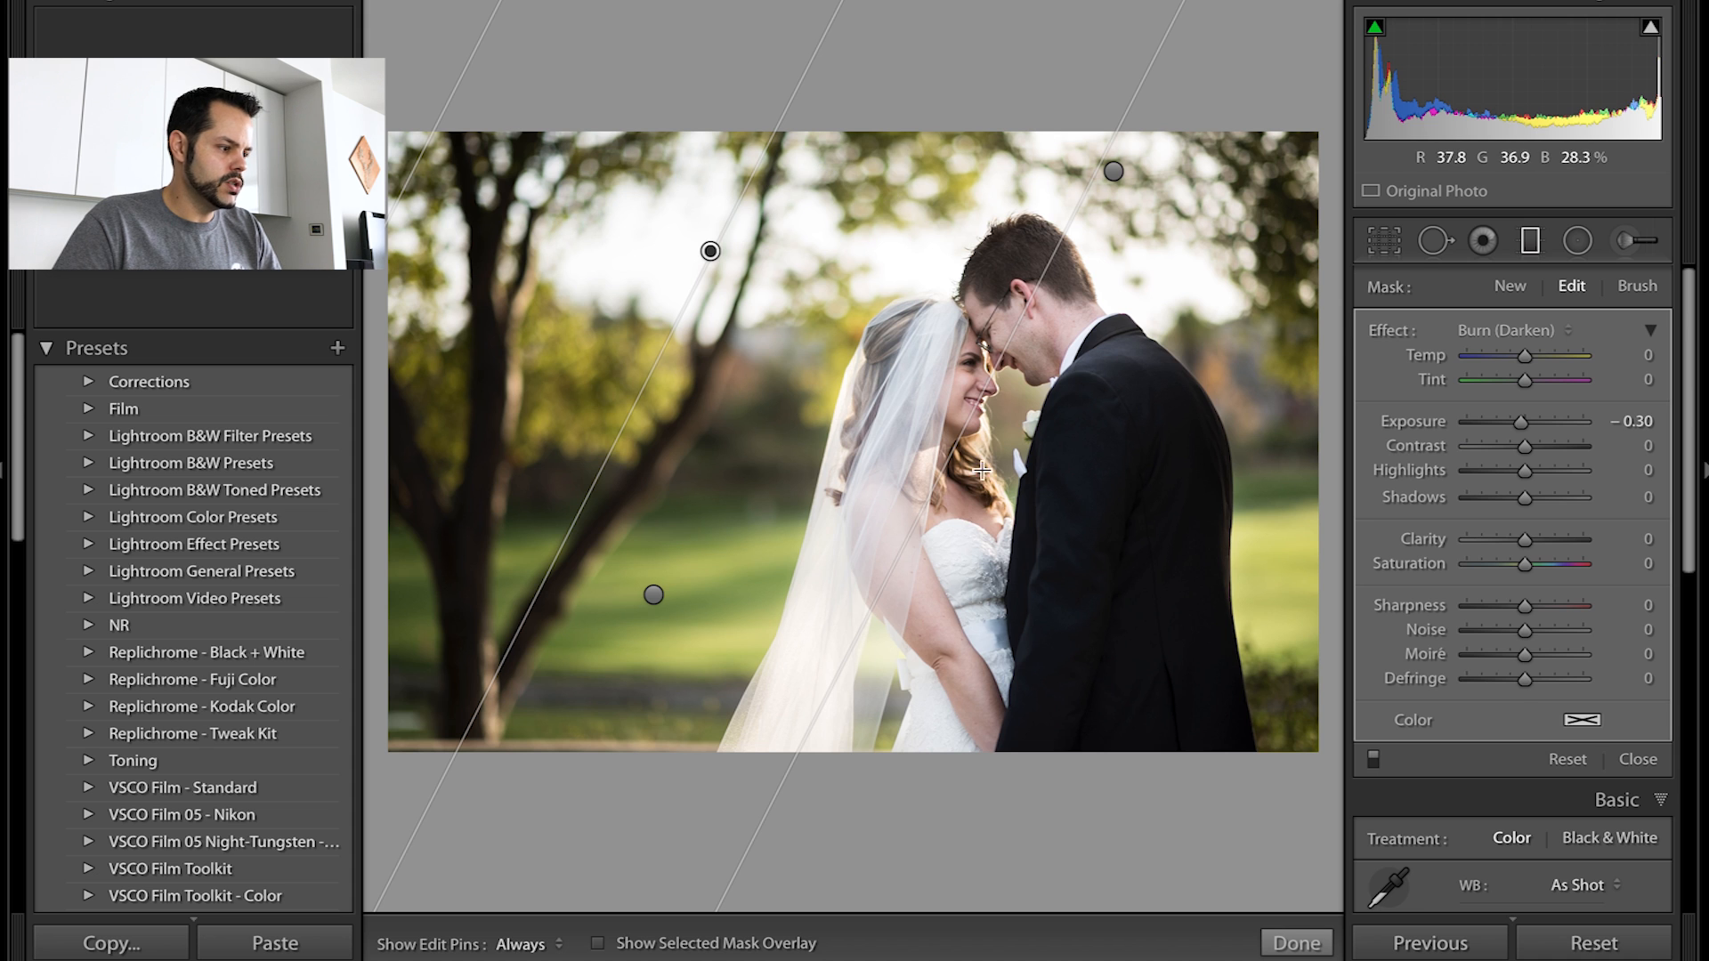
click(1581, 721)
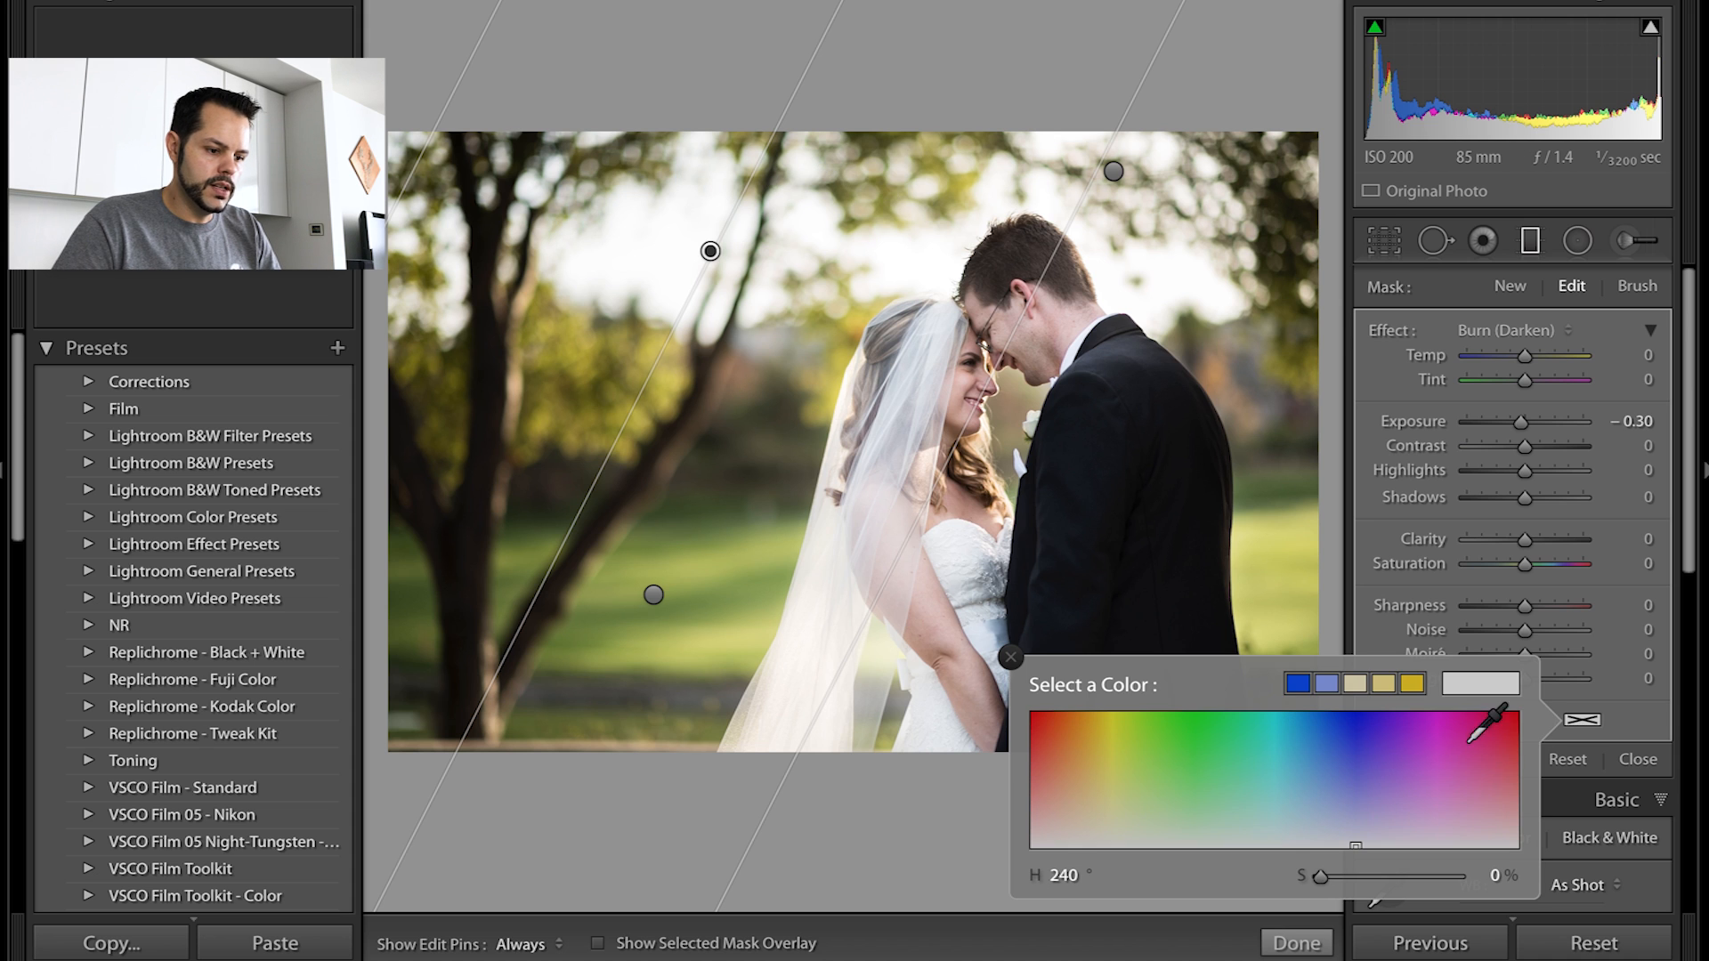
drag(1207, 816, 1200, 840)
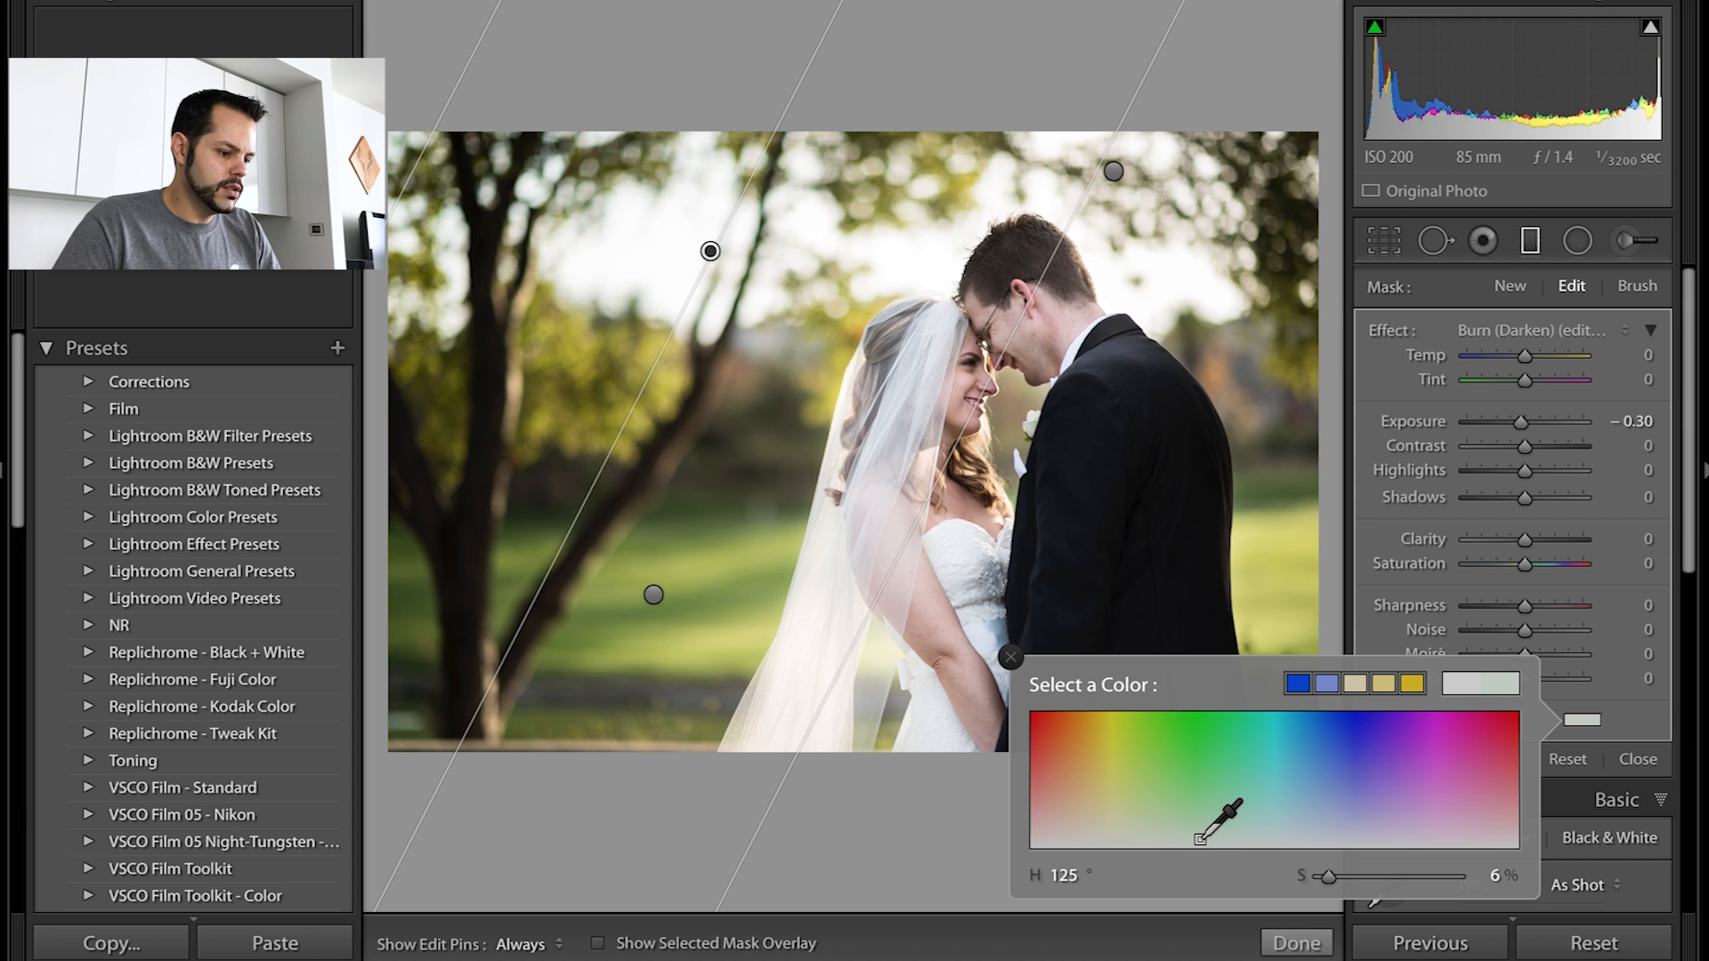
drag(1332, 879, 1338, 878)
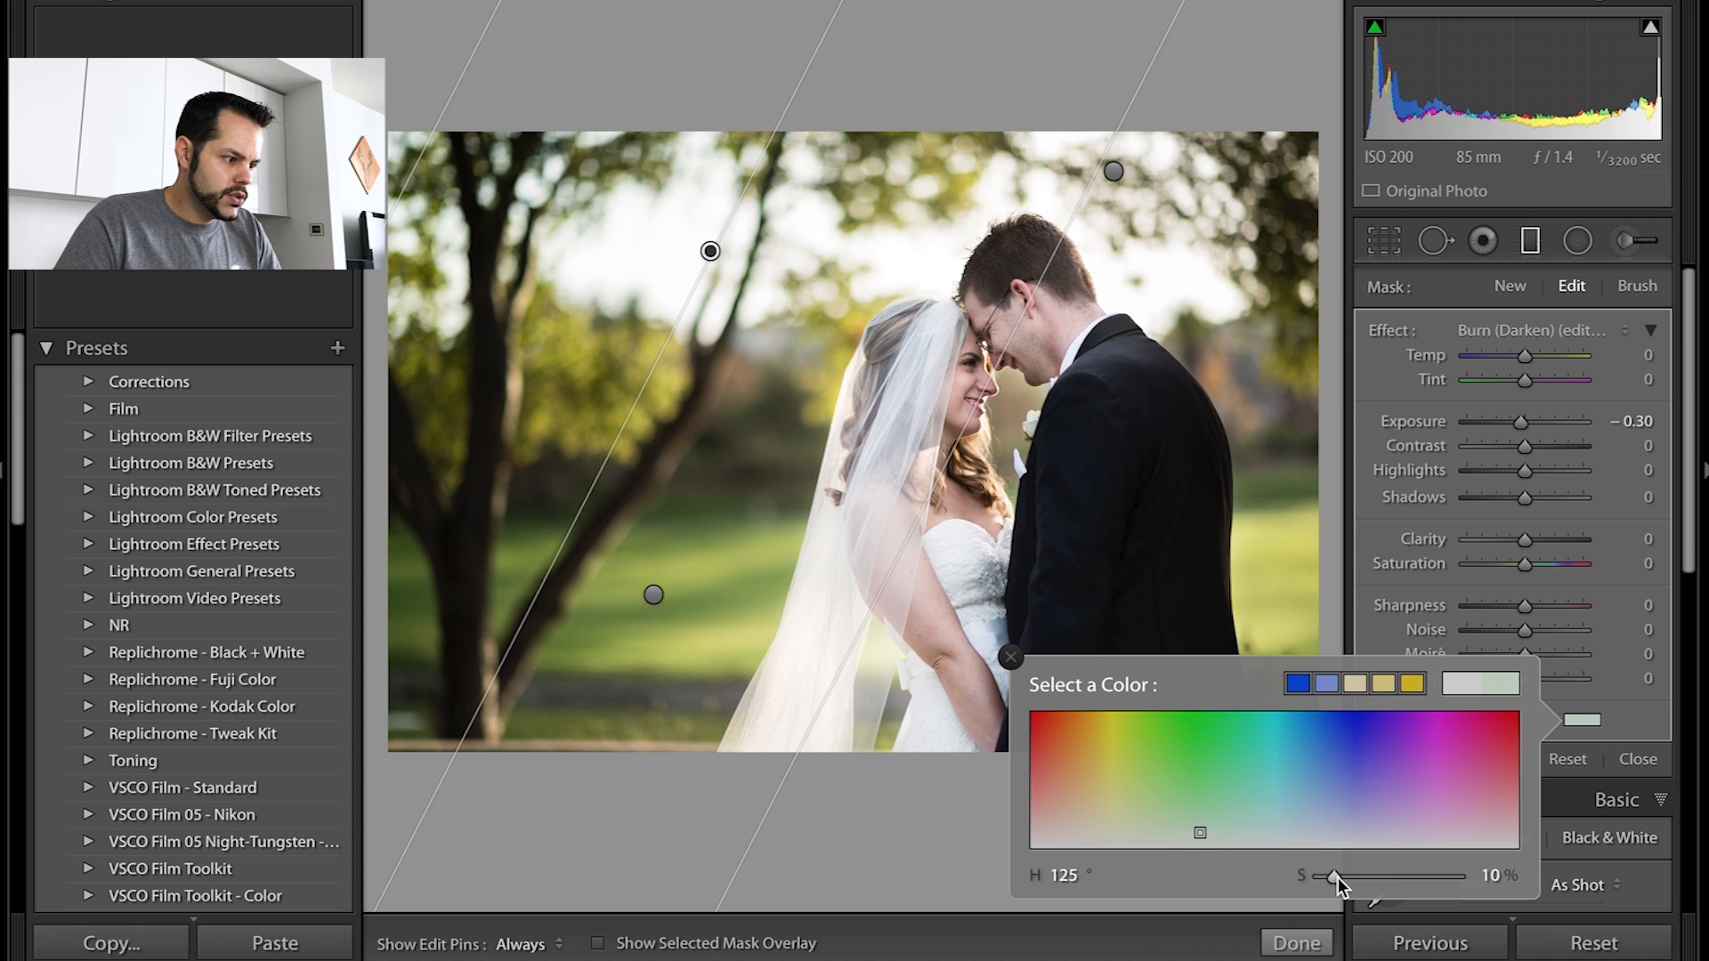
click(1011, 659)
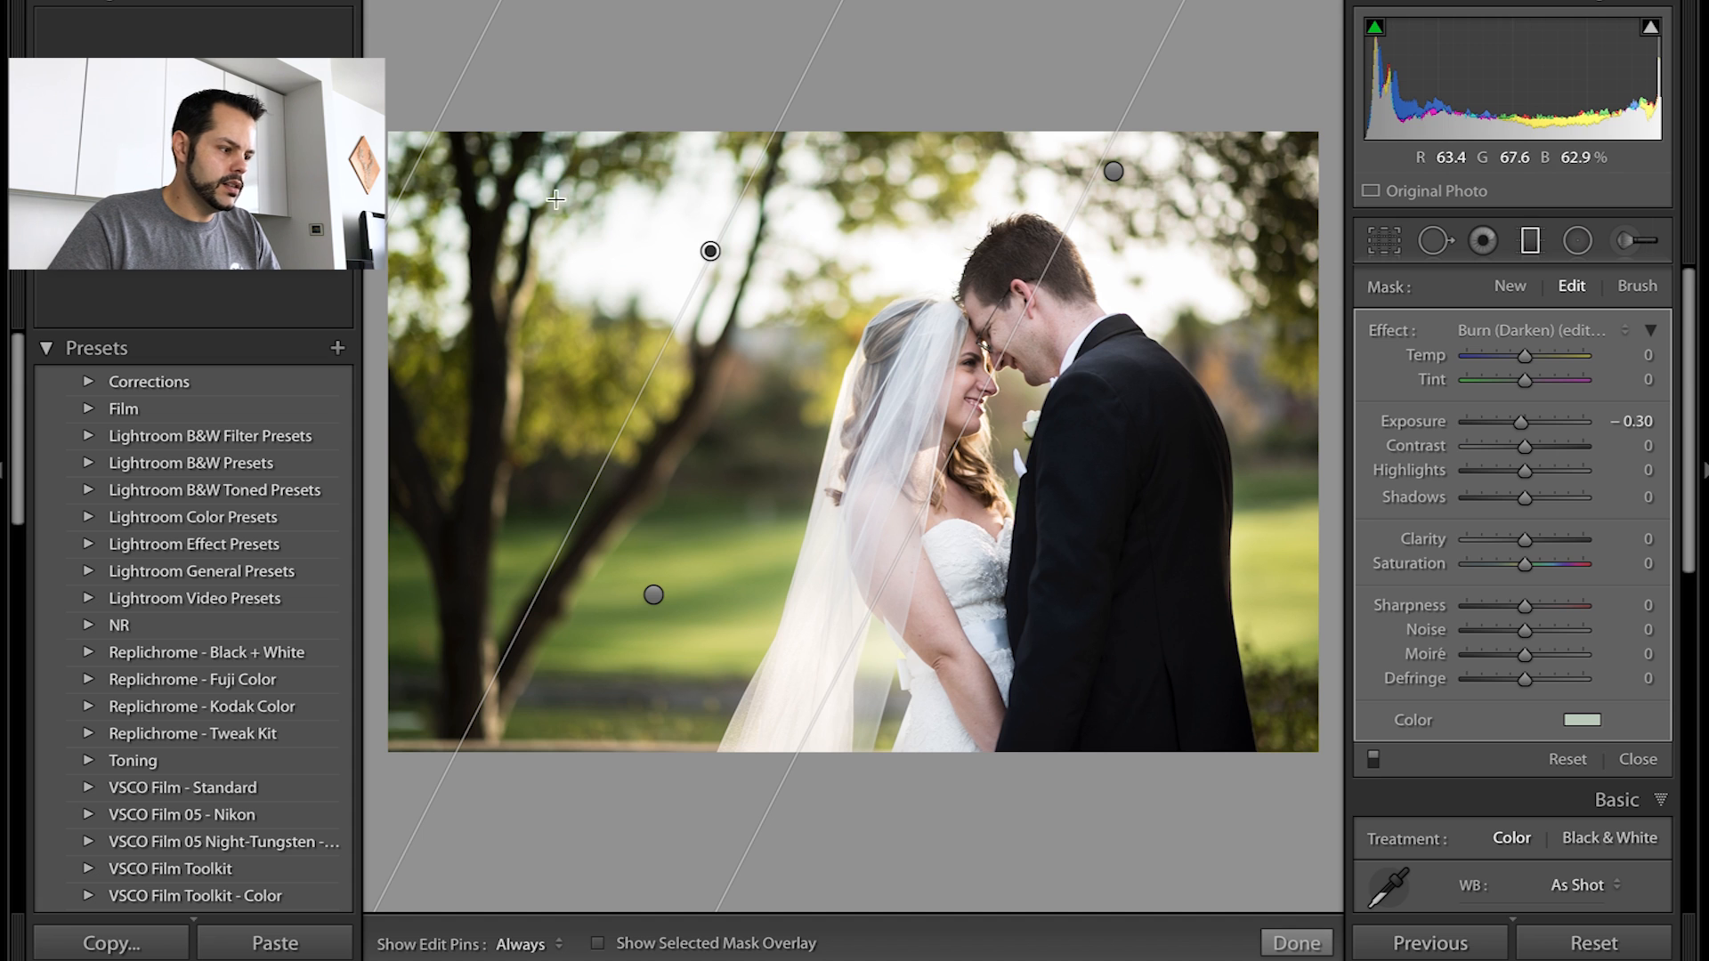
click(1373, 756)
click(1373, 759)
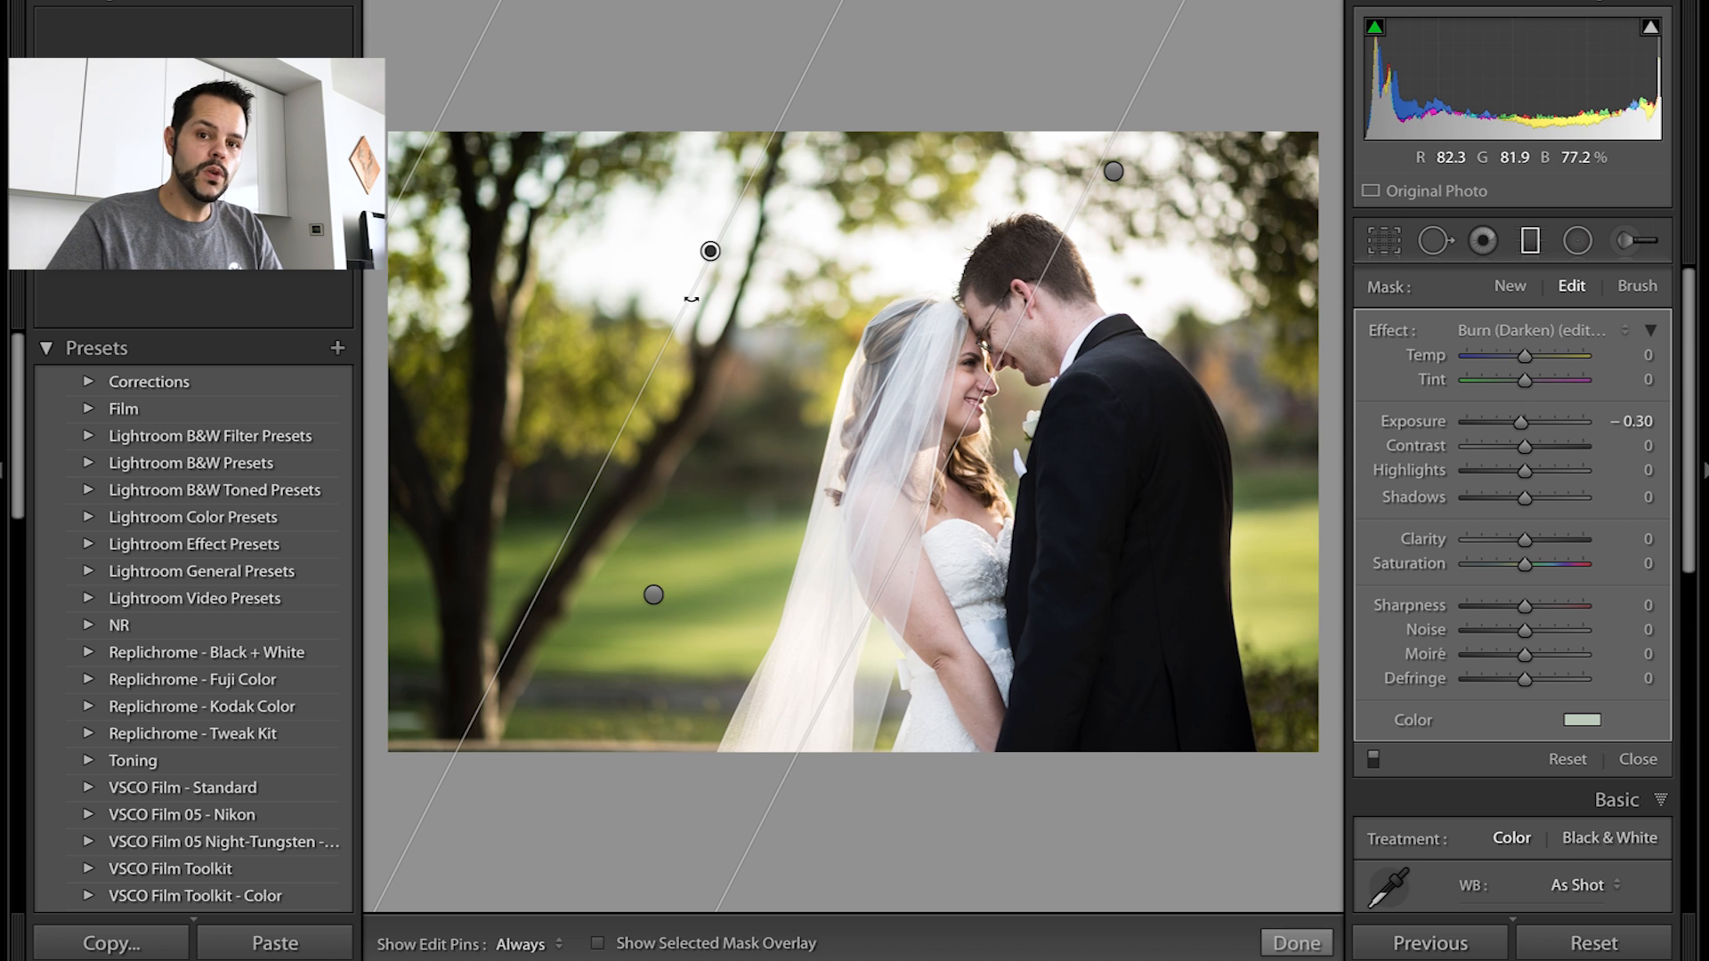
- Move the upper-left filter onto the bride's veil, switch to its mask brush and undo the added brush stroke
drag(767, 280, 907, 332)
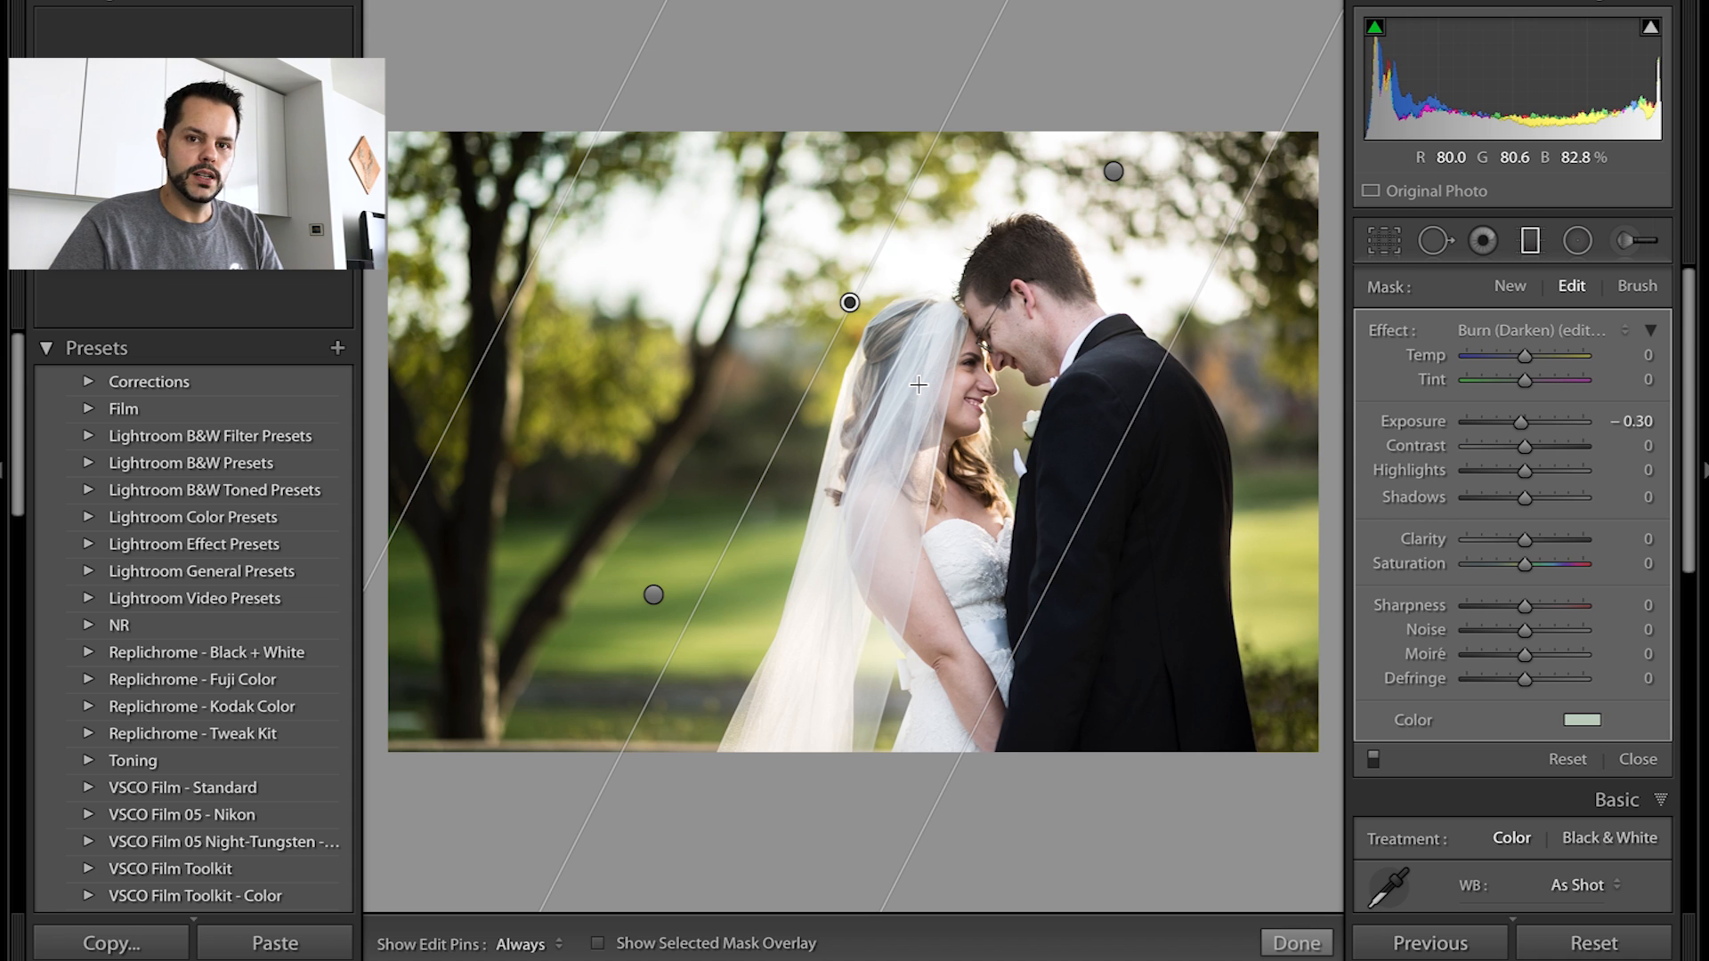
click(1638, 287)
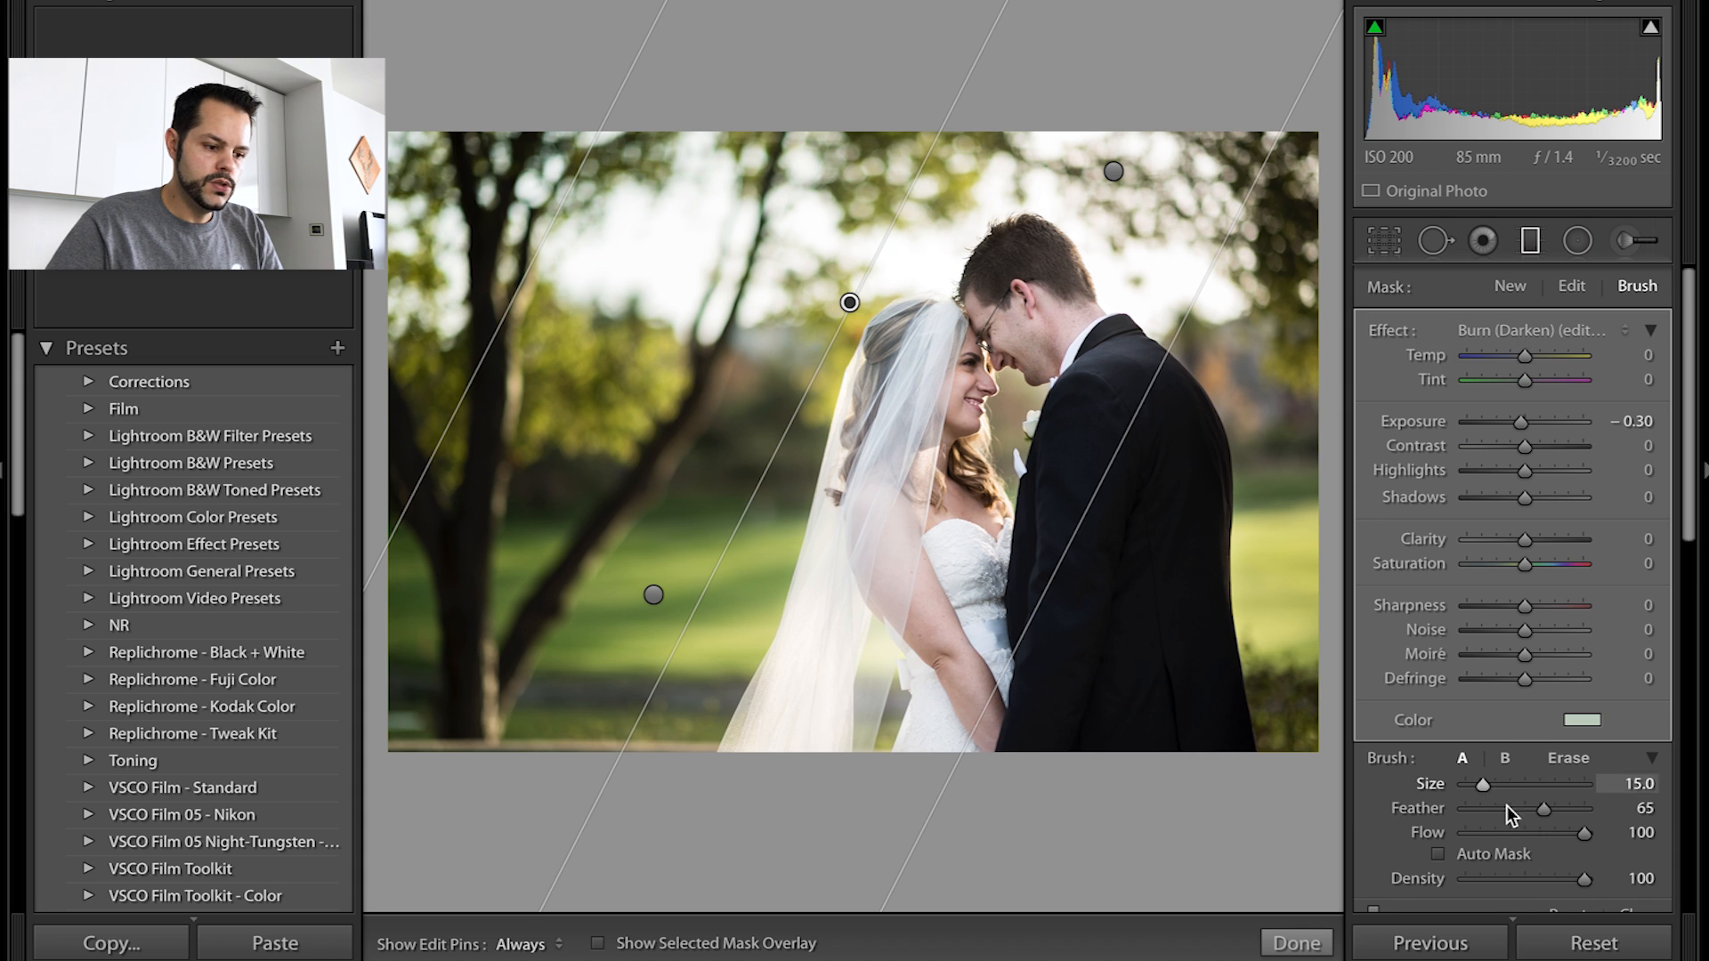
scroll(1471, 824, down, 3)
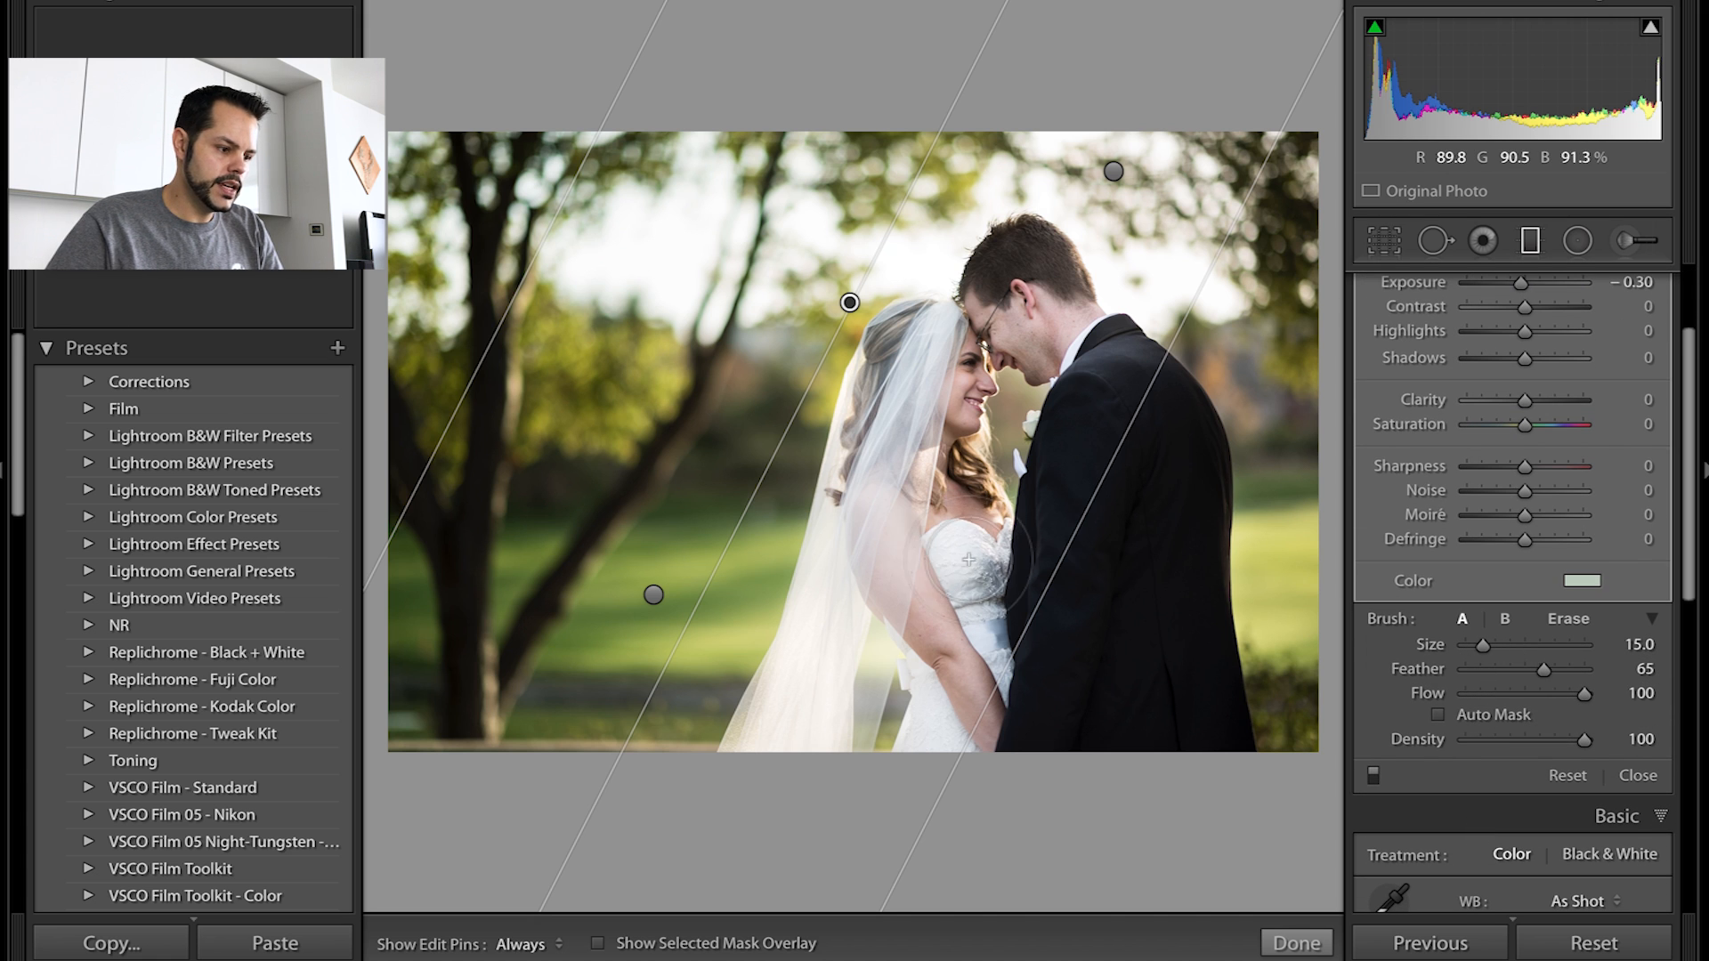
key(h)
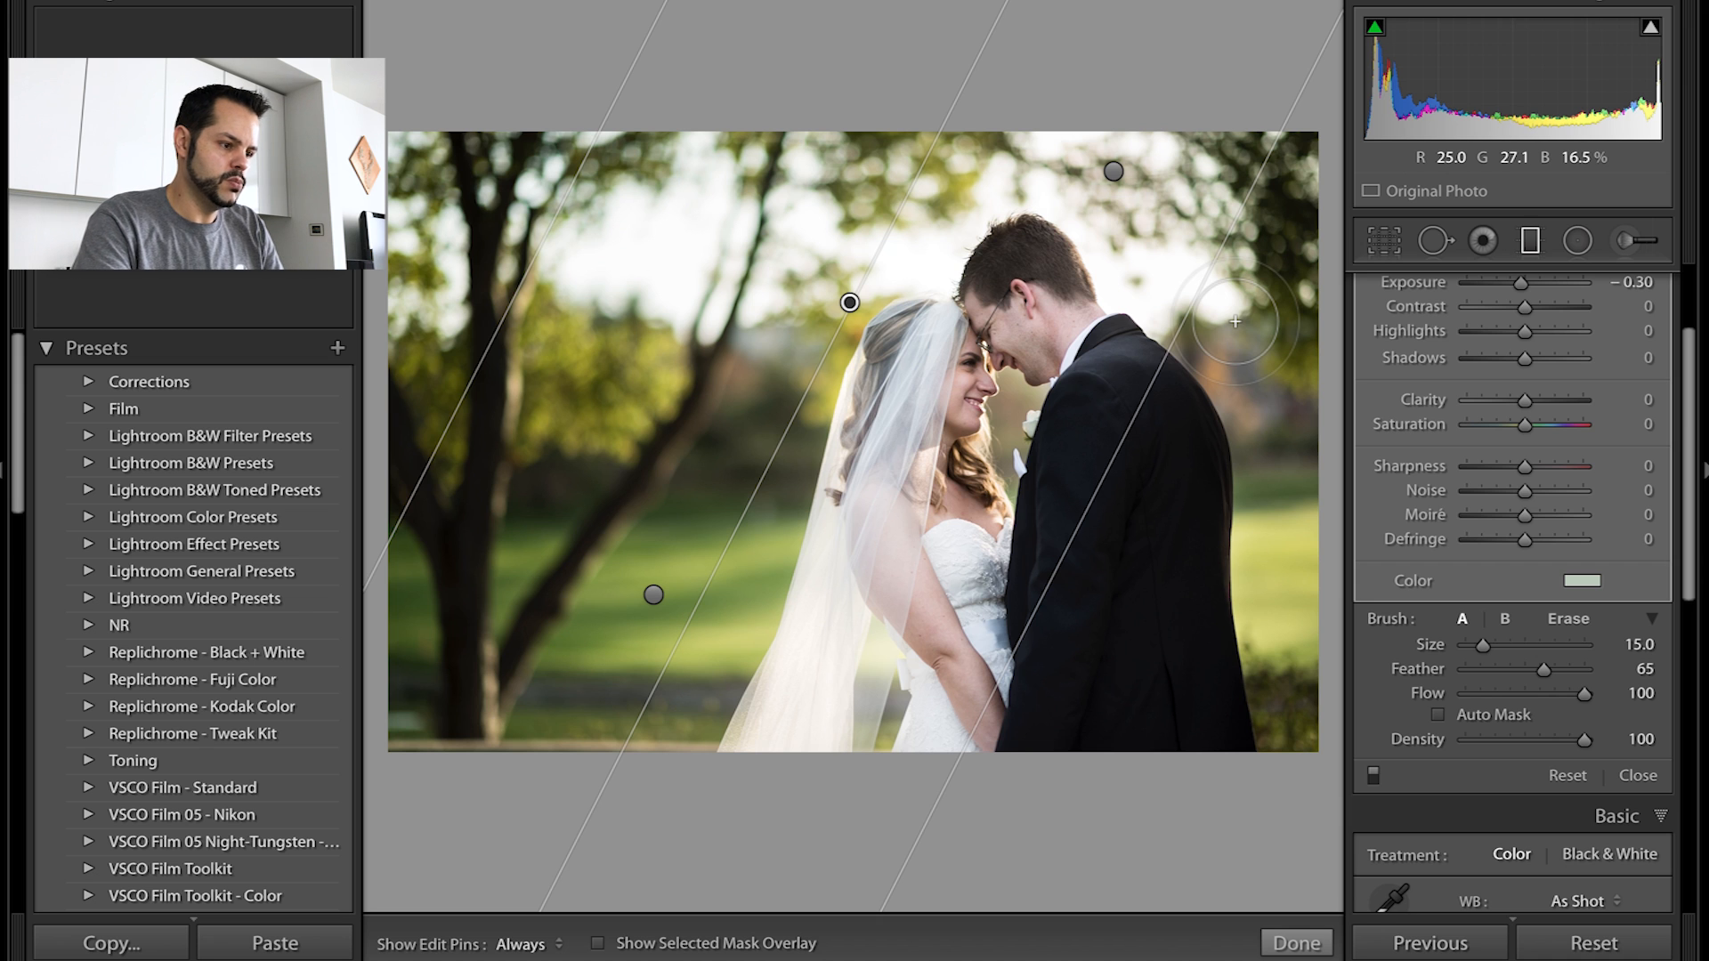
key(ctrl+z)
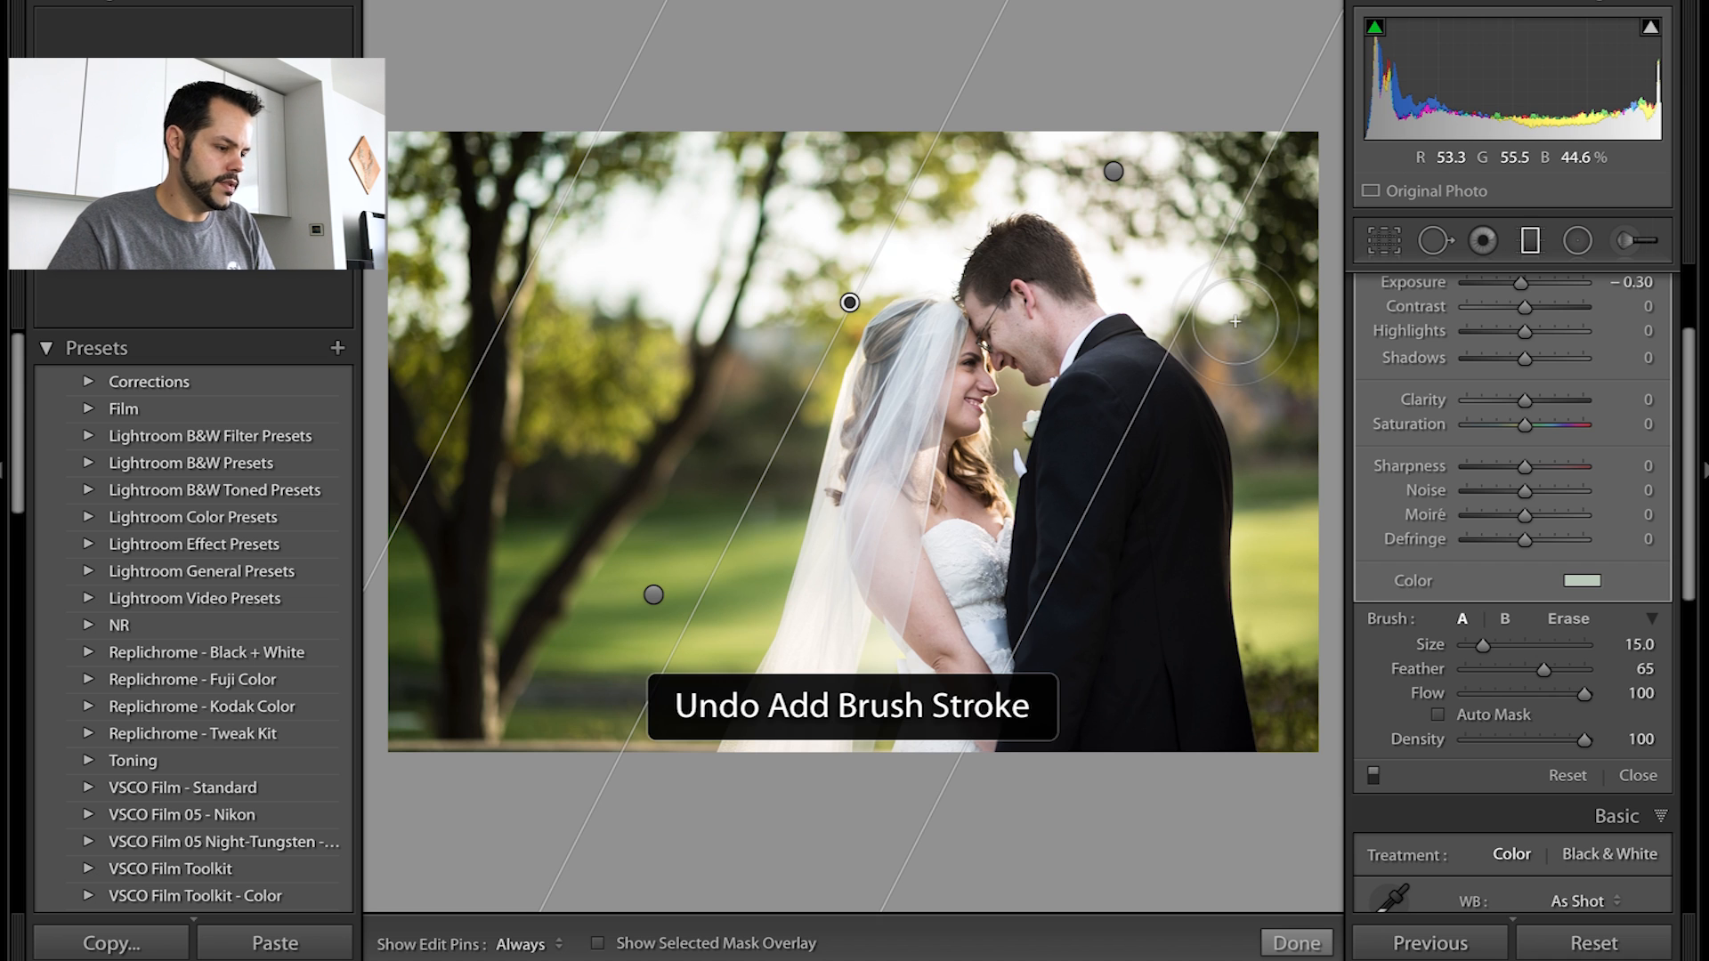
- Erase the filter's mask from the bride and her veil at brush size 7.0, with the mask overlay shown and edit pins hidden
click(1565, 619)
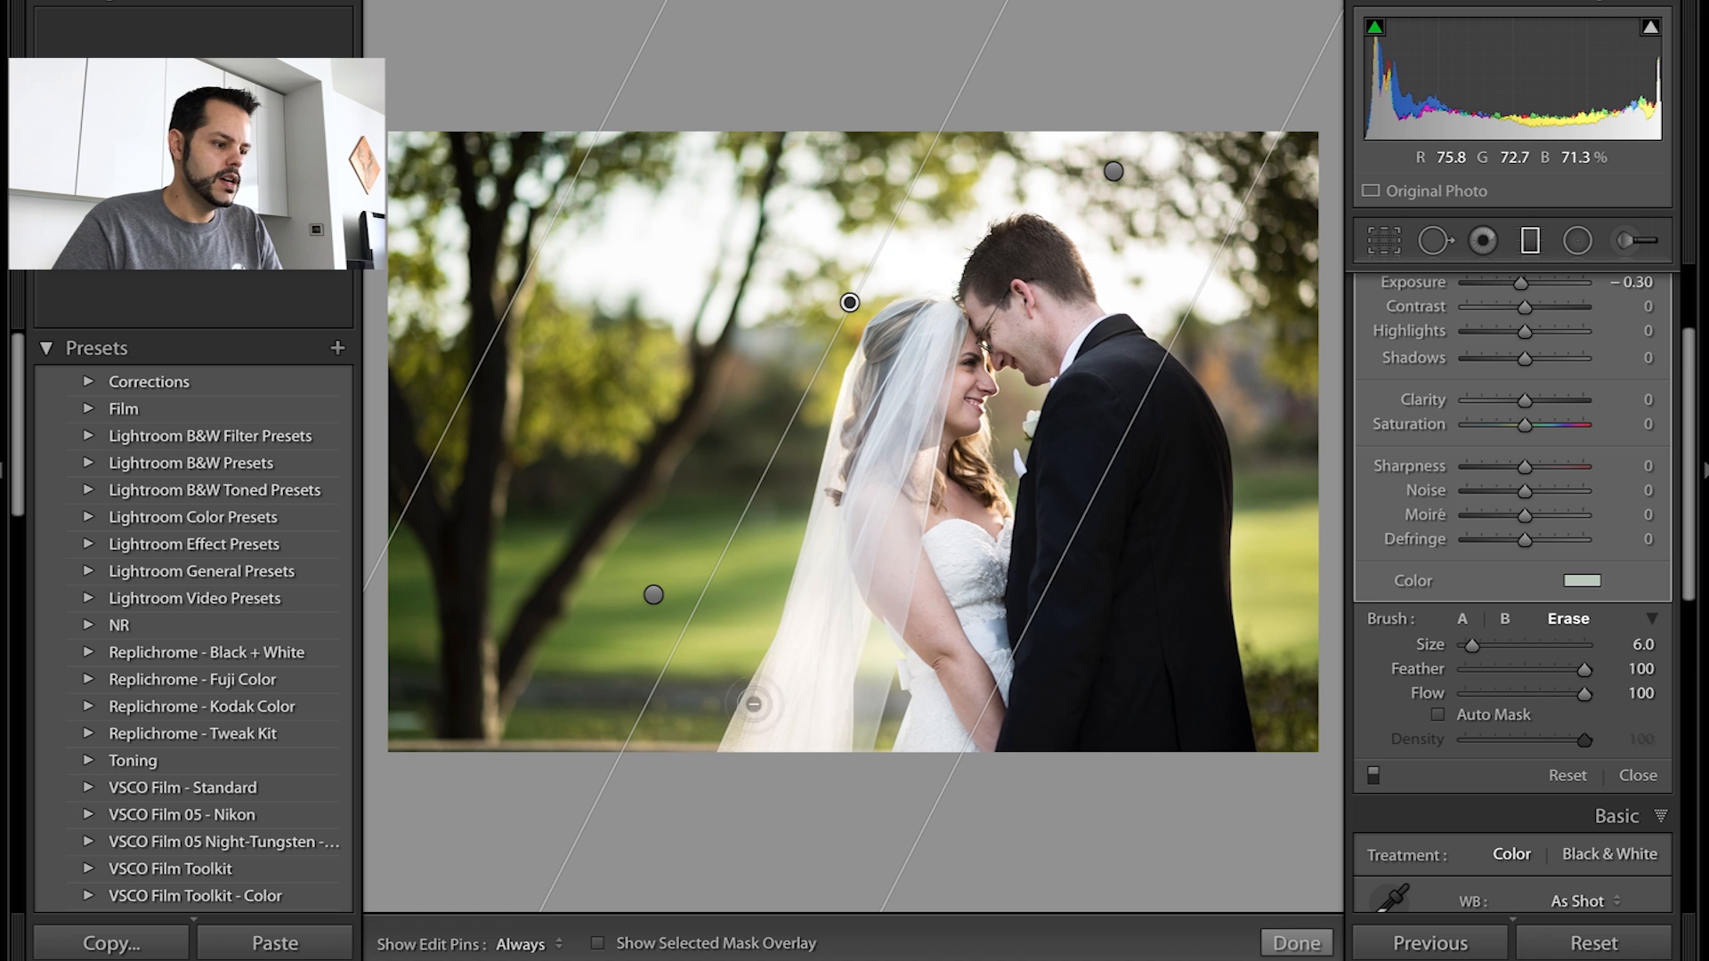
click(595, 945)
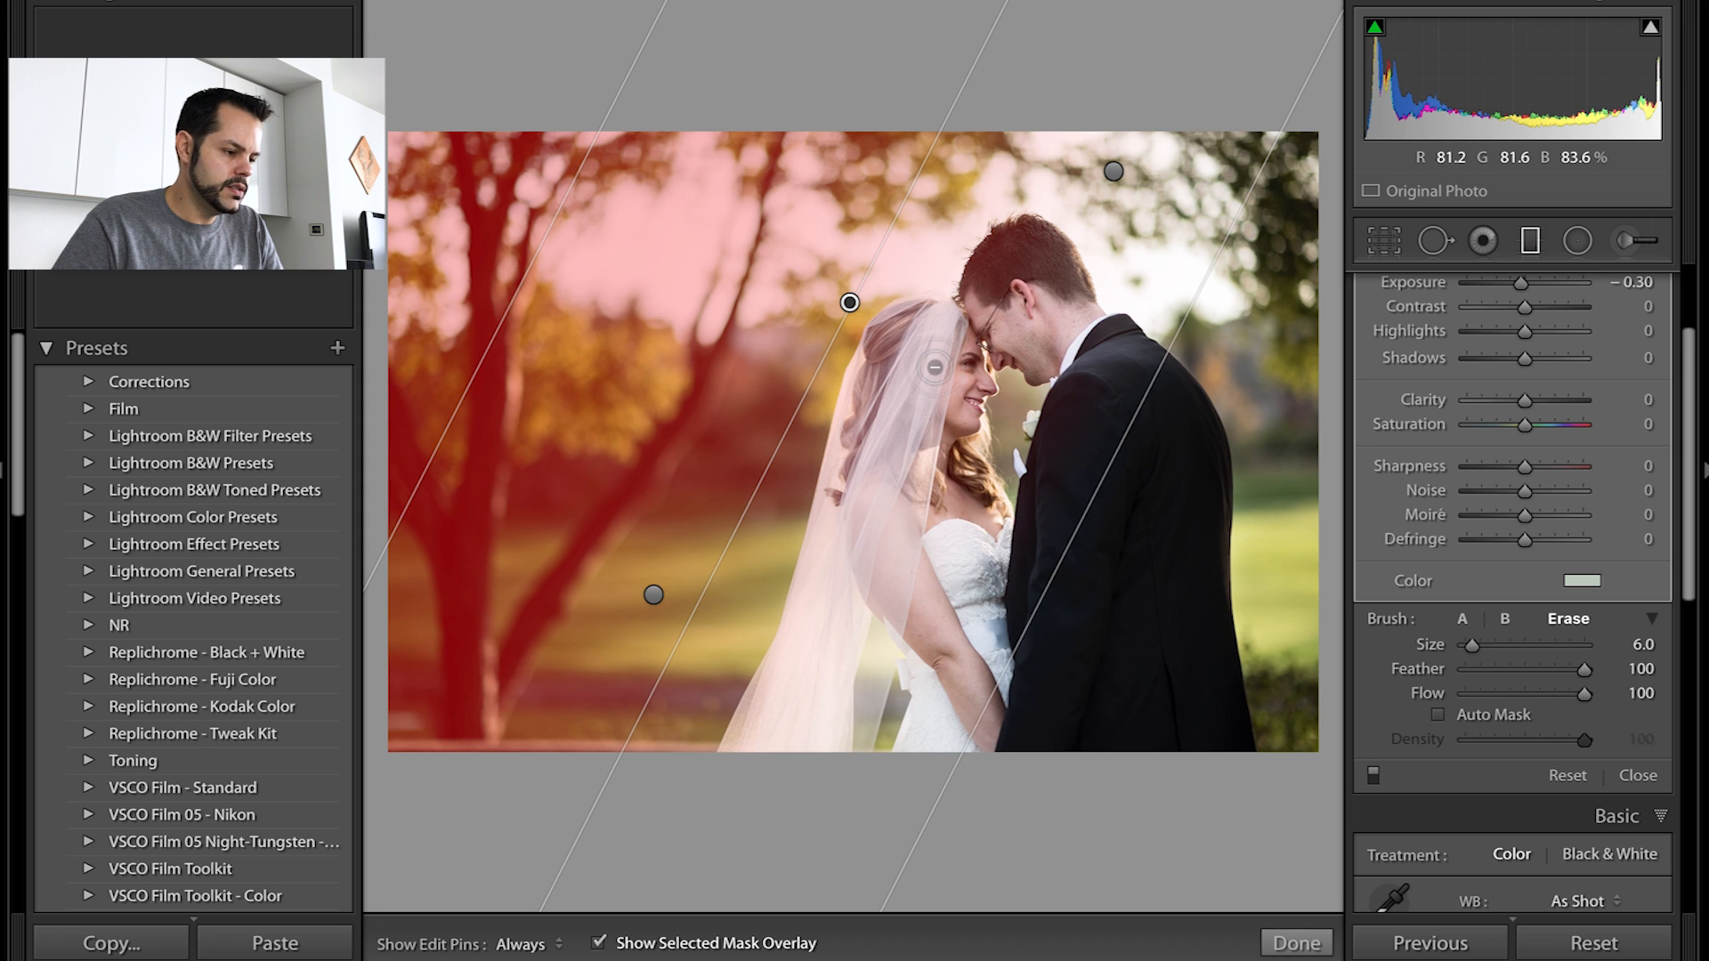
key(h)
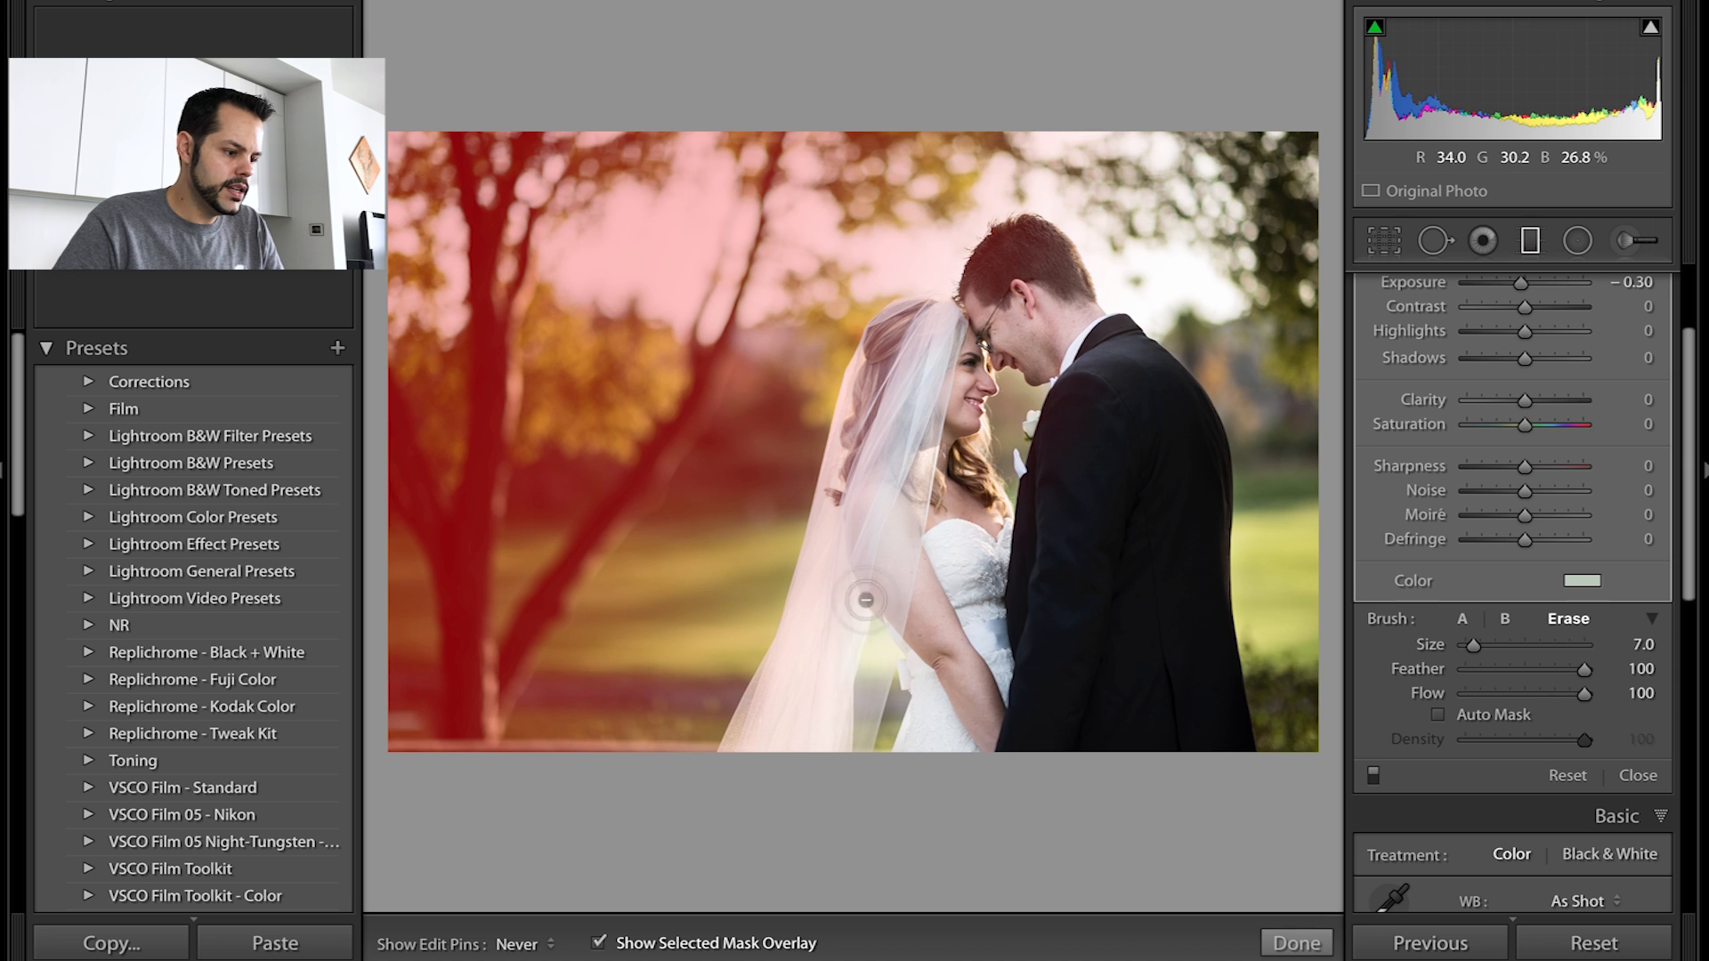
mouse_move(904, 533)
mouse_down()
mouse_move(762, 719)
mouse_move(859, 476)
mouse_move(842, 495)
mouse_move(972, 315)
mouse_move(901, 370)
mouse_move(910, 334)
mouse_move(866, 392)
mouse_move(923, 334)
mouse_move(857, 479)
mouse_move(871, 417)
mouse_move(871, 469)
mouse_move(949, 348)
mouse_up()
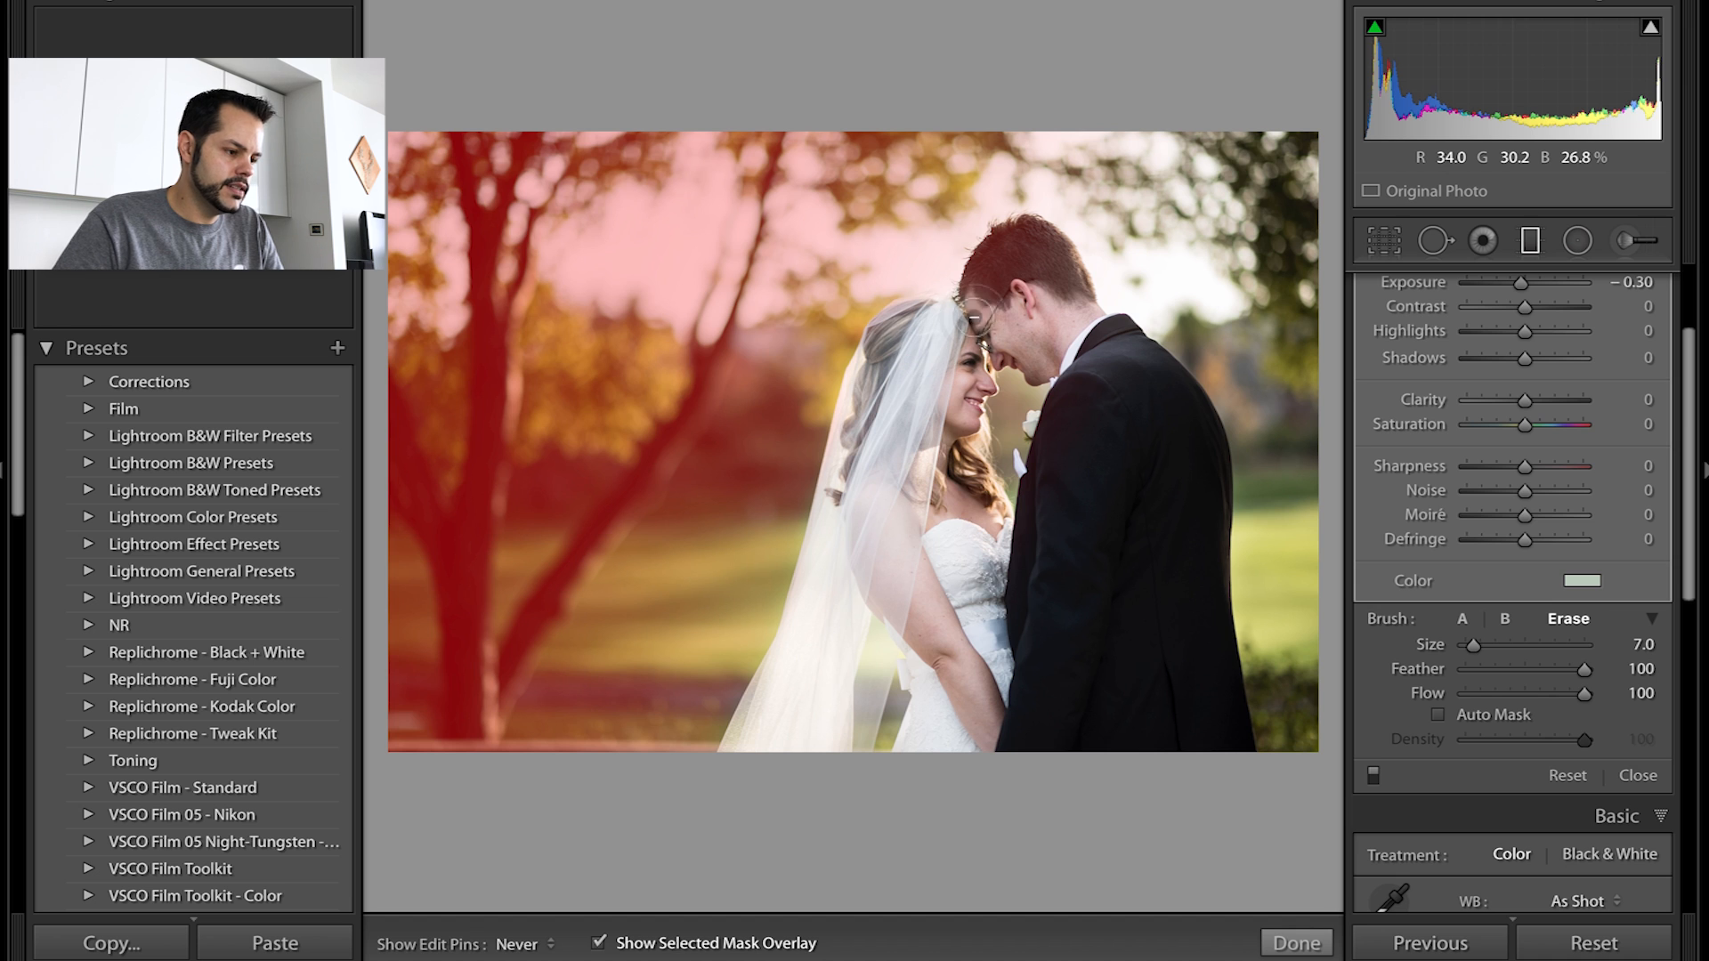
- Toggle the edit pins off and on, leaving them always shown, and hide the selected mask overlay
key(h)
key(h)
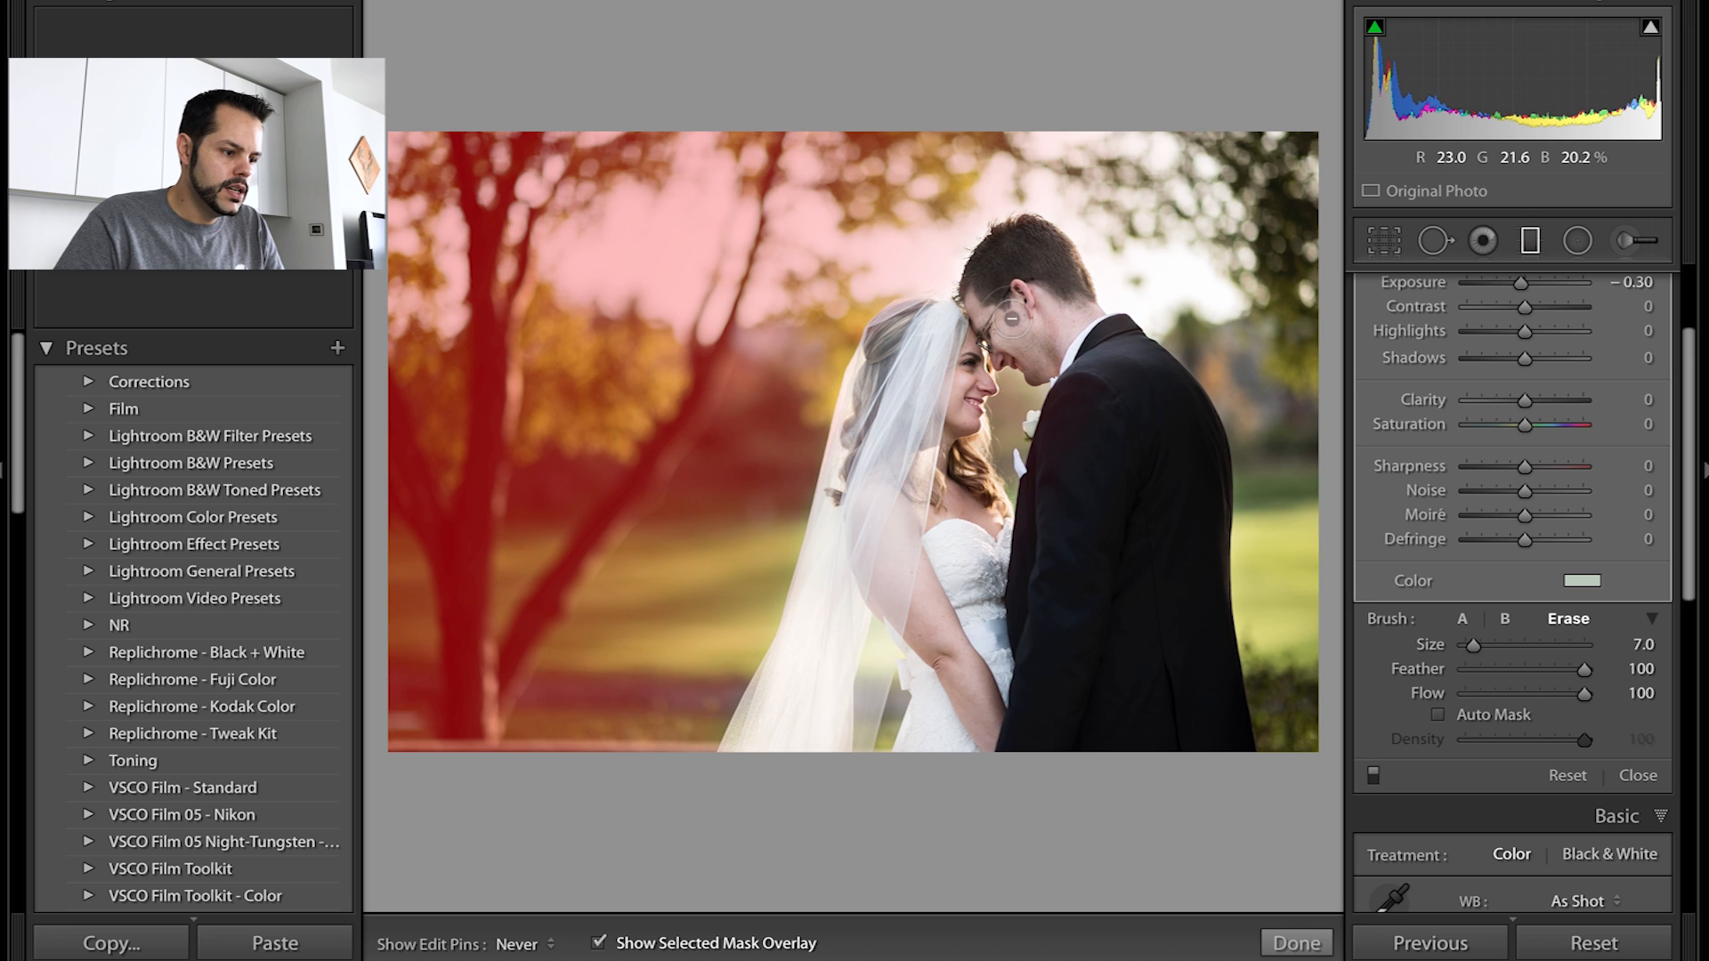
key(h)
key(h)
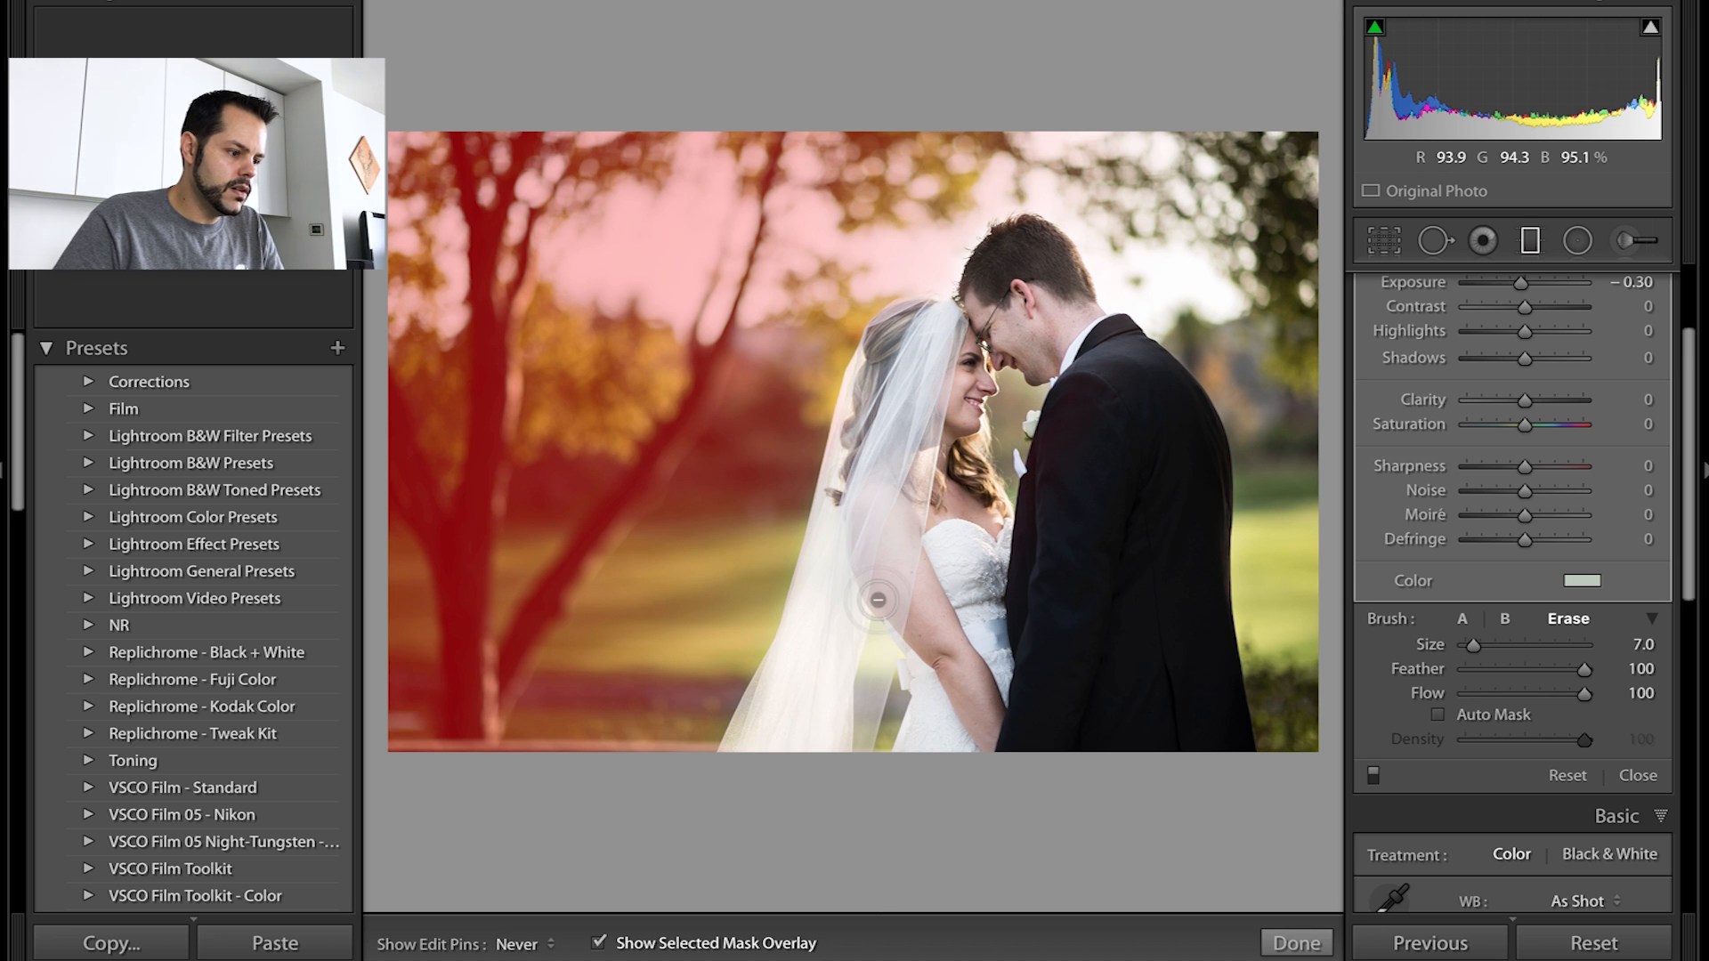
key(h)
key(o)
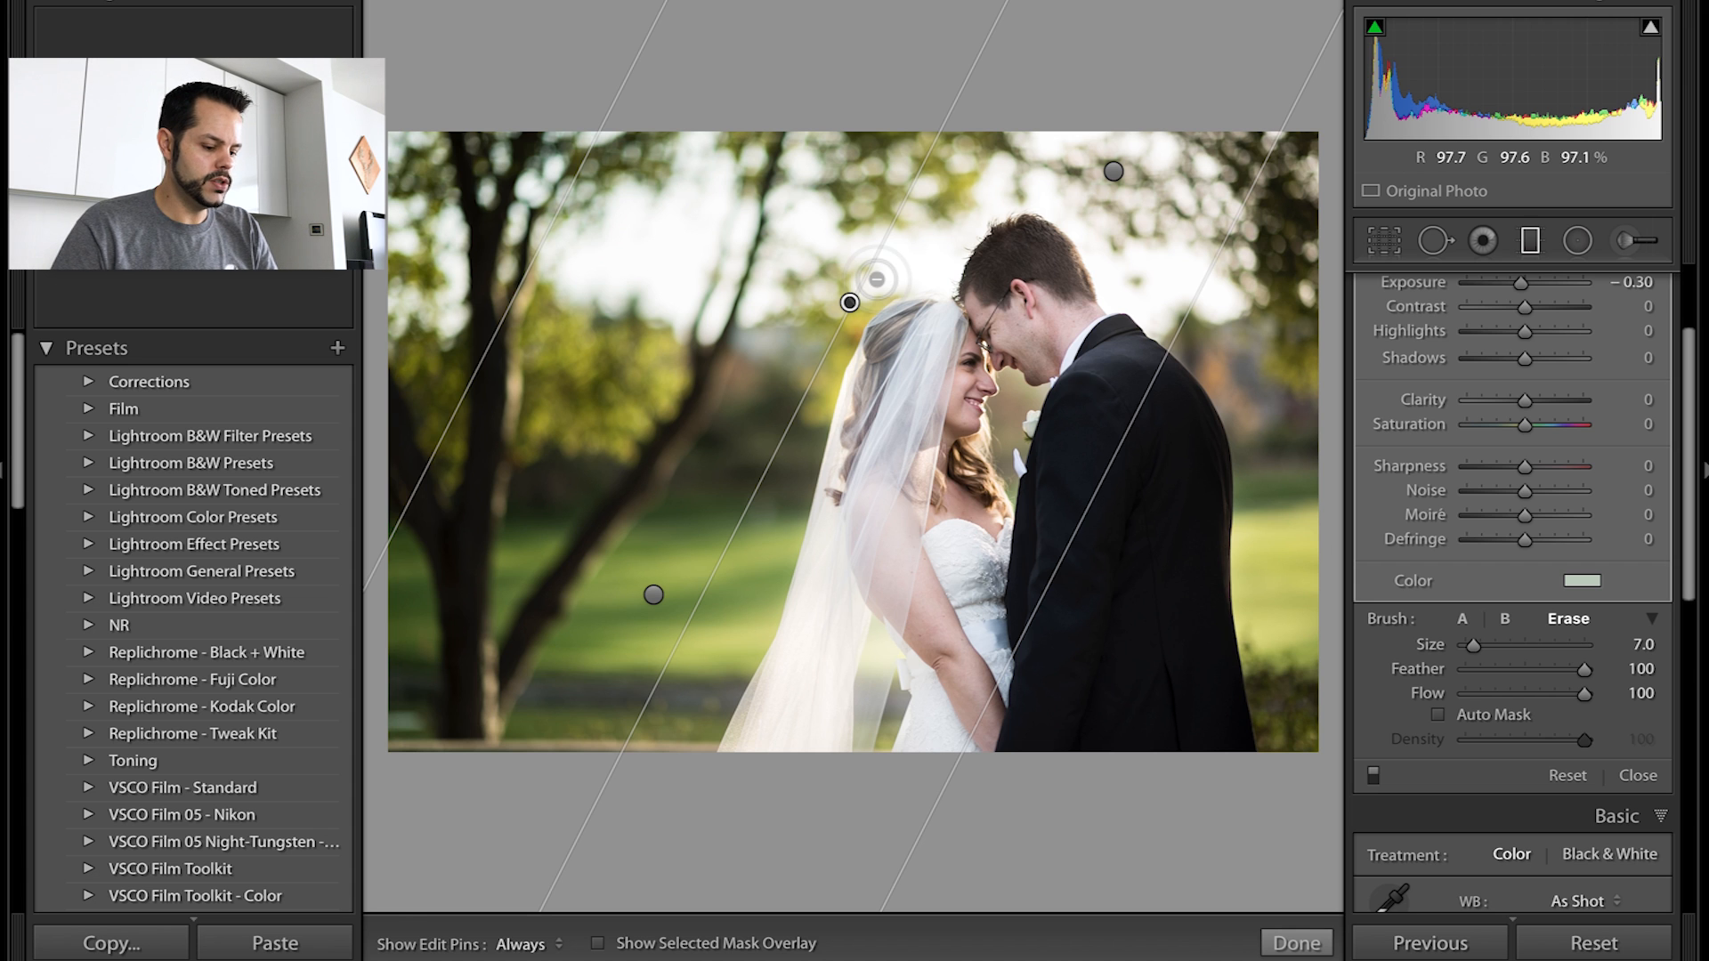
- Return to the grey test image in the Develop module and activate the Graduated Filter
key(g)
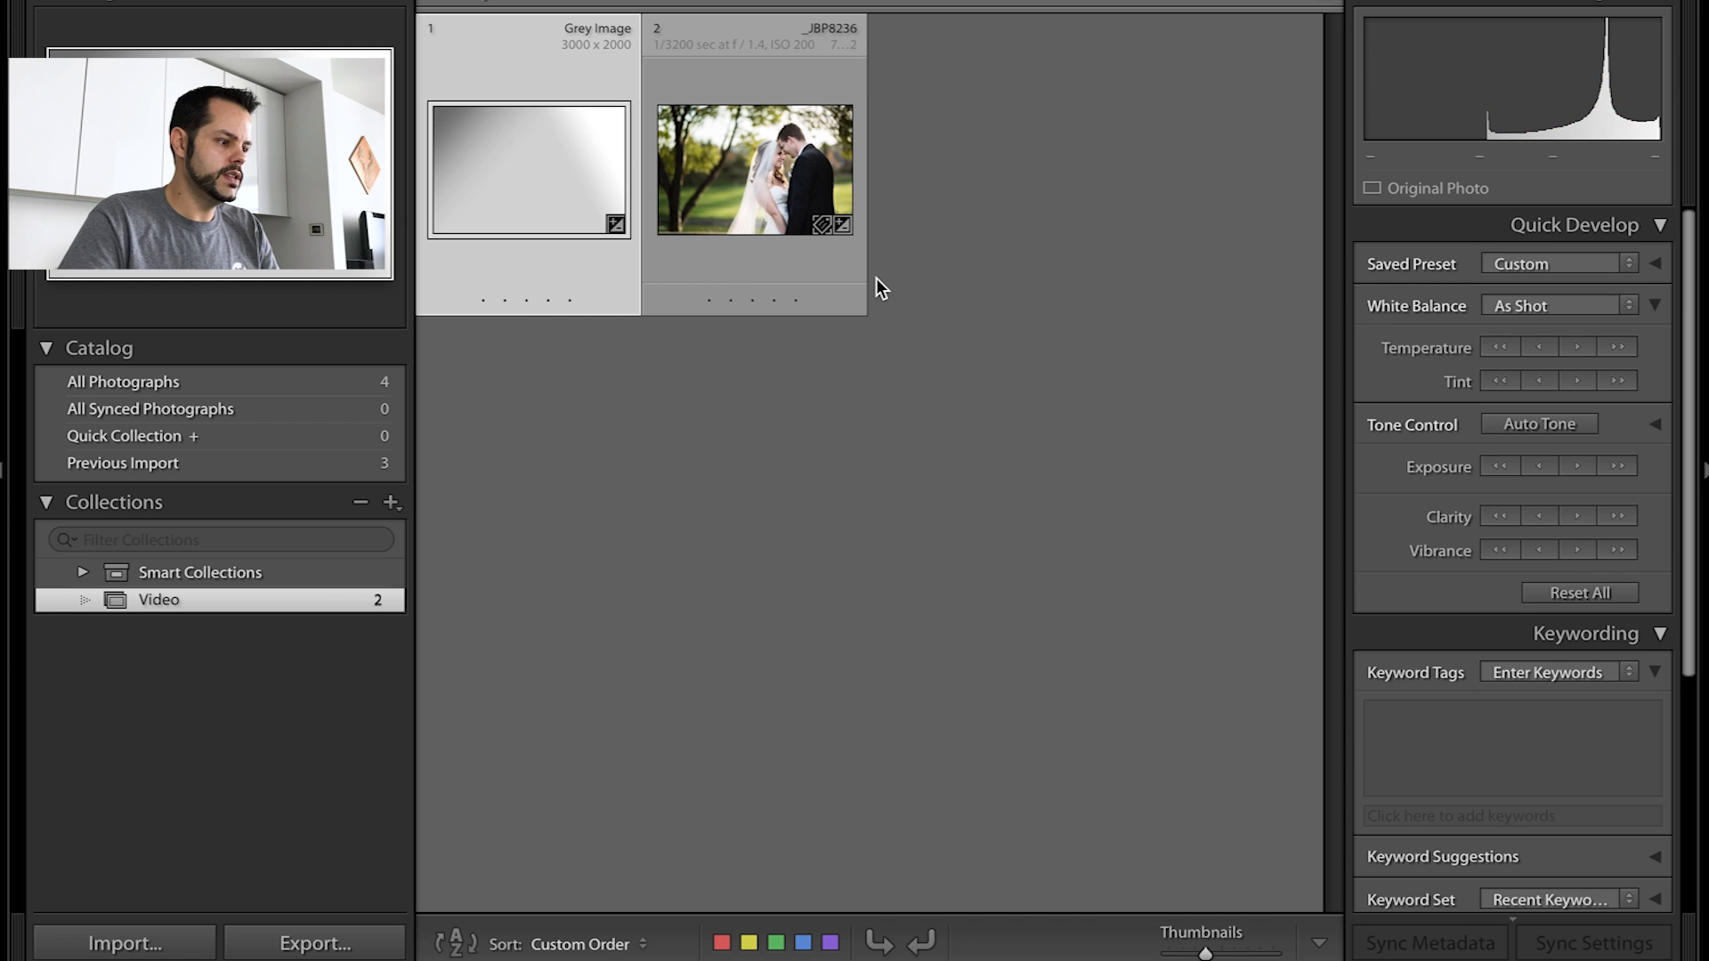
key(d)
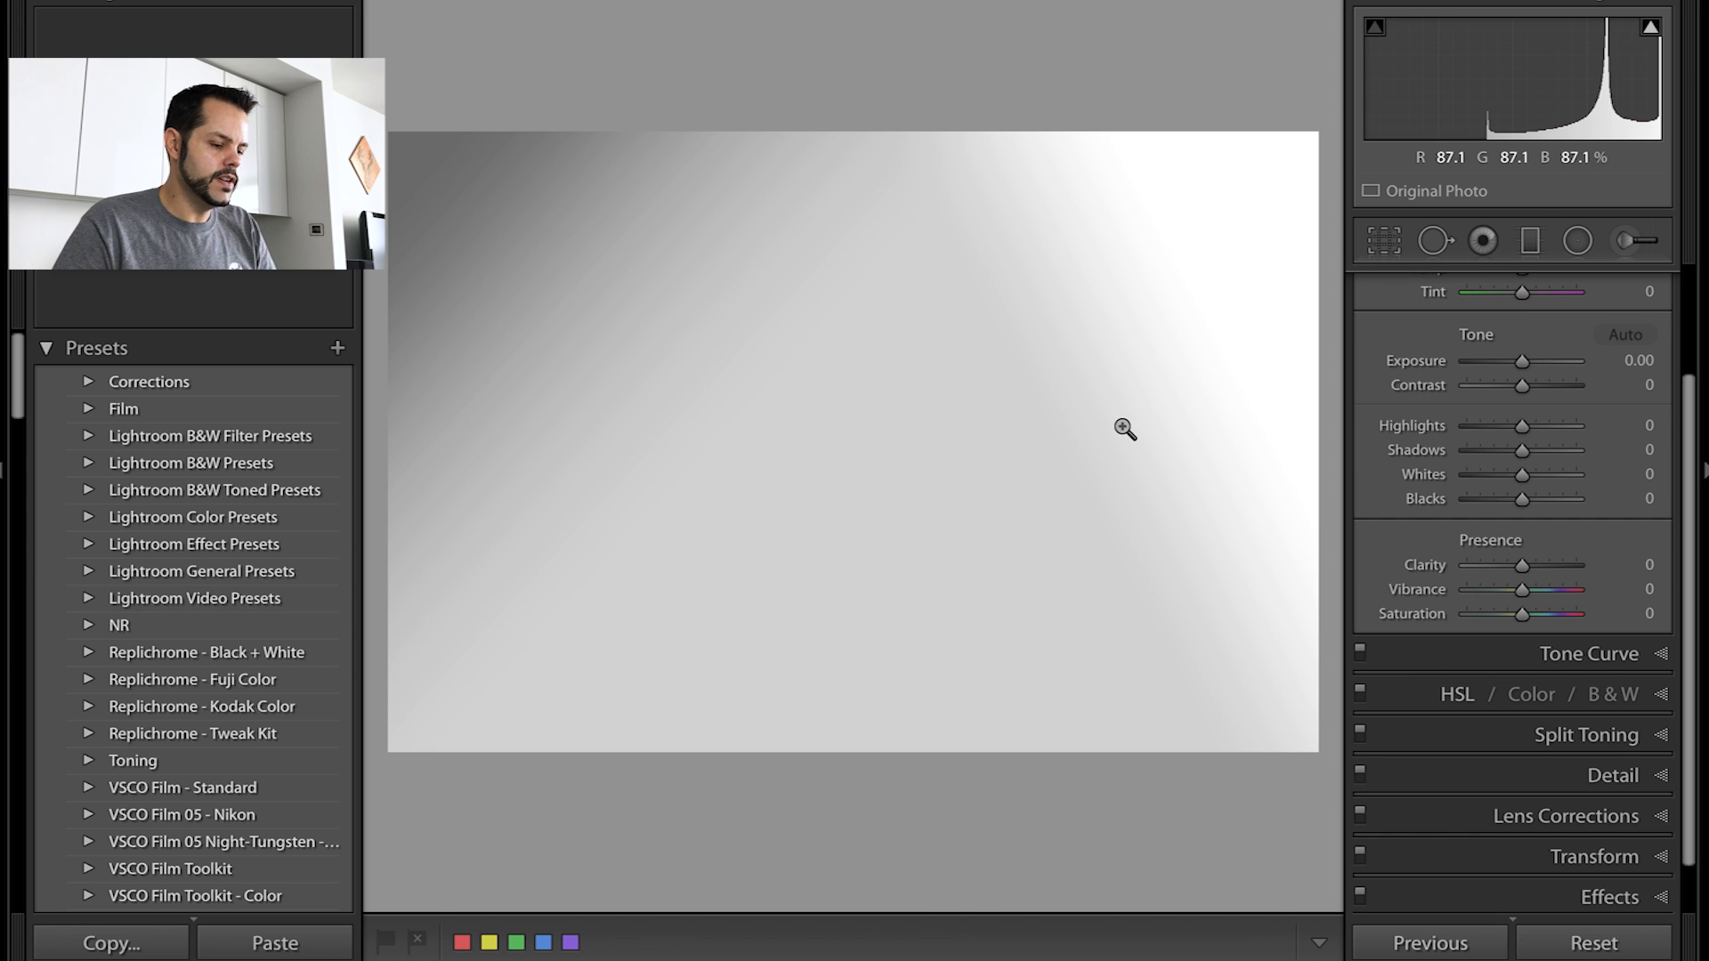
scroll(1547, 409, up, 4)
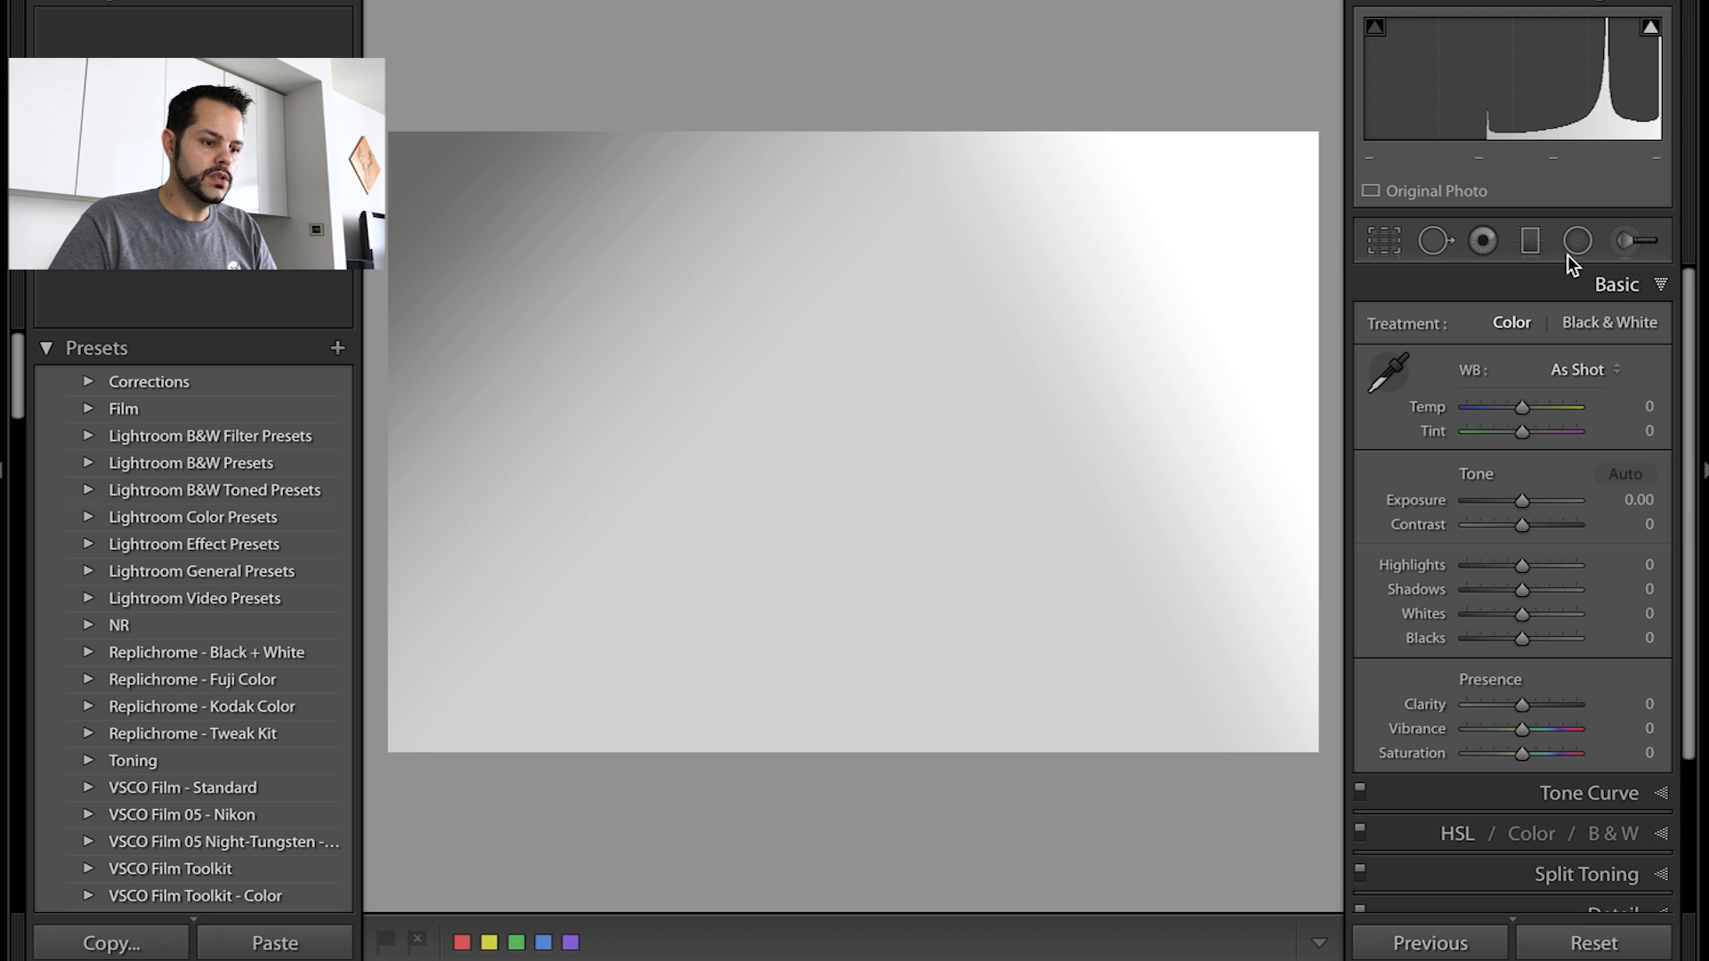
click(1530, 244)
- Draw a freehand graduated filter from above the grey image down to near its bottom edge, and delete it
drag(823, 91, 818, 710)
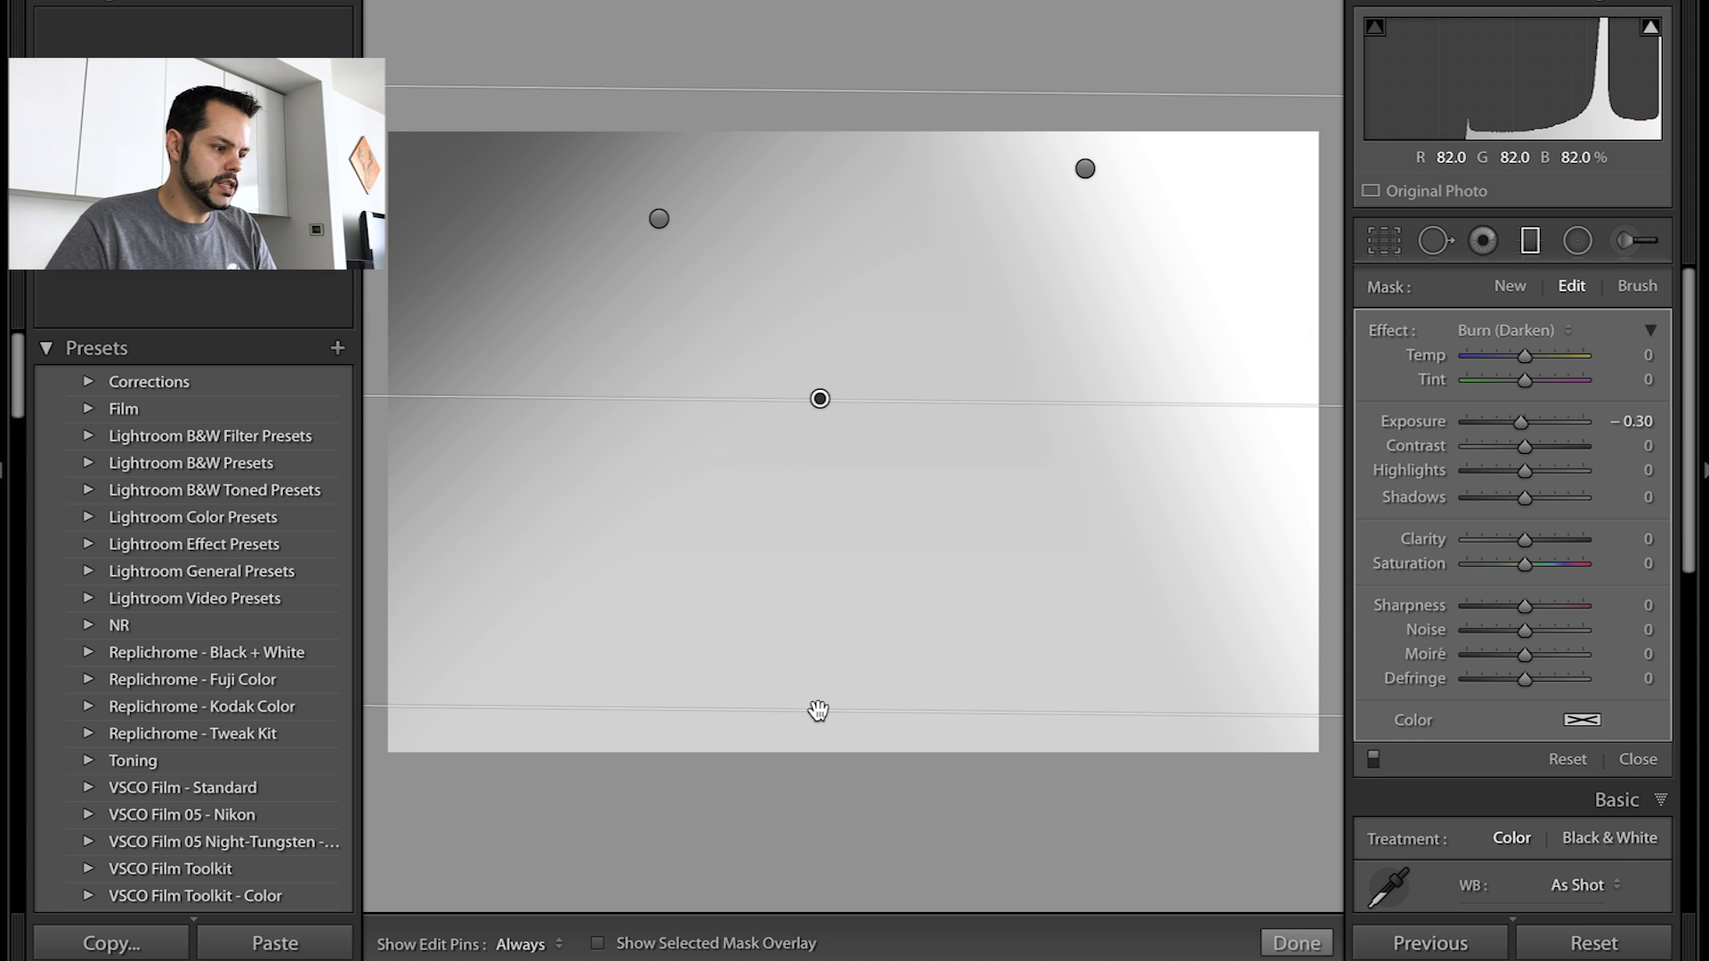
key(Delete)
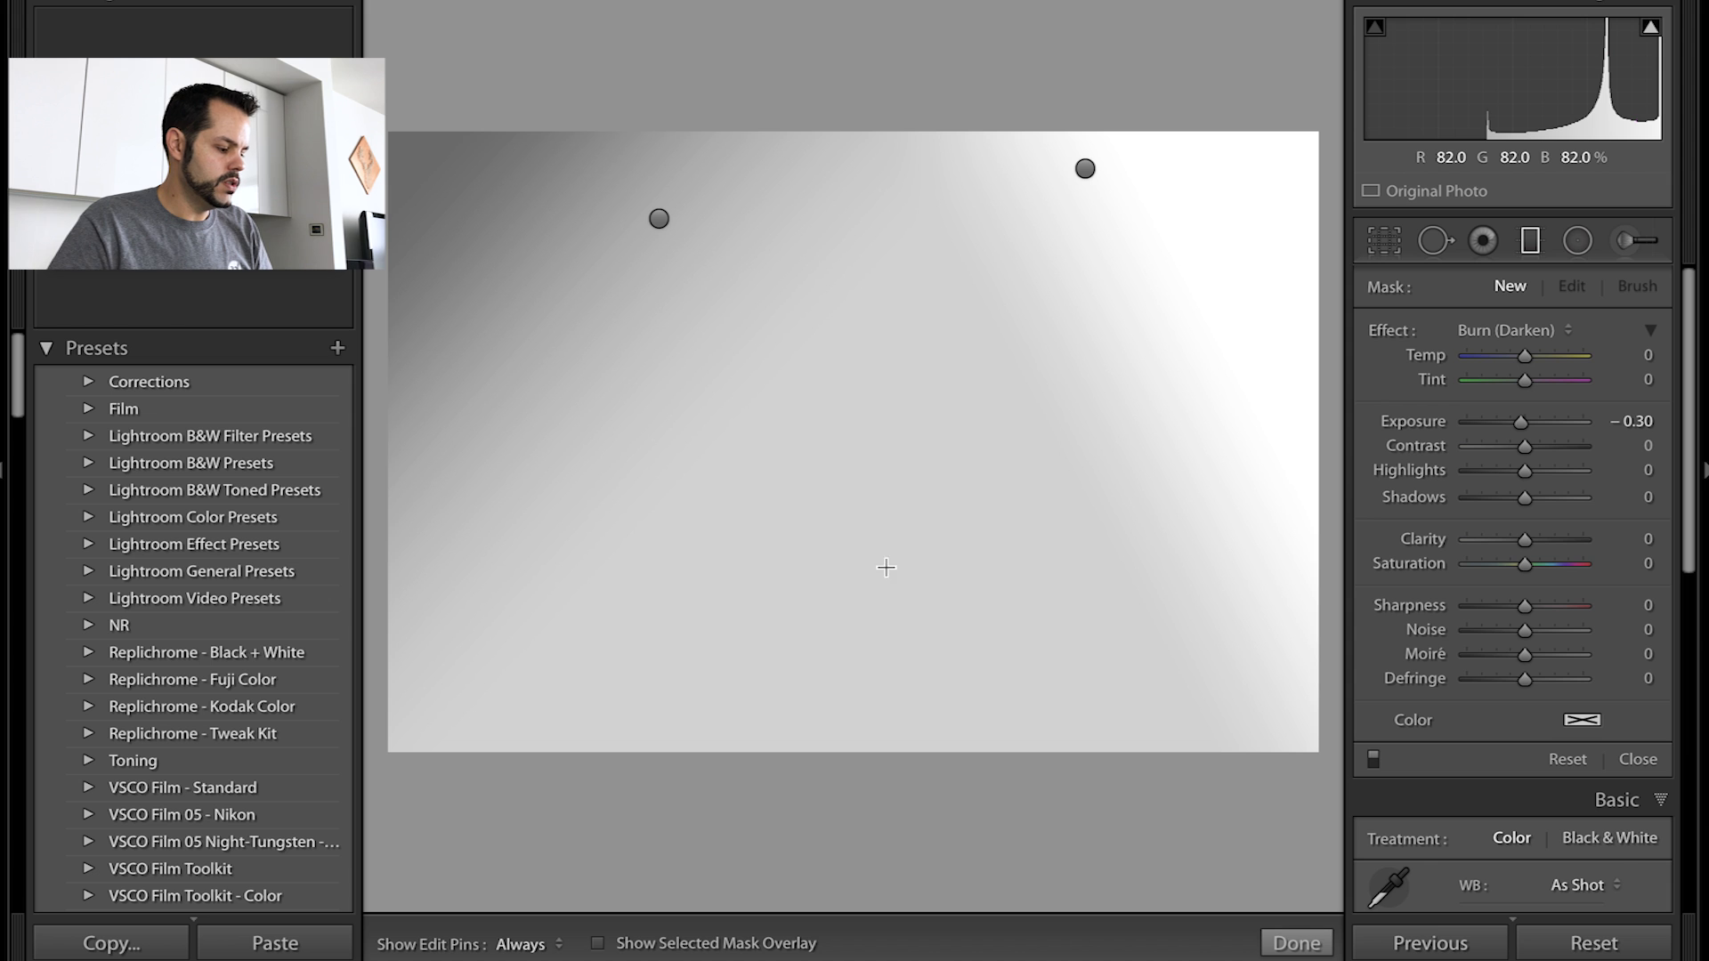
- Draw constrained graduated filters parallel to the grey image's top and left edges, and rotate the left one slightly
key(shift)
shift+drag(879, 120, 892, 615)
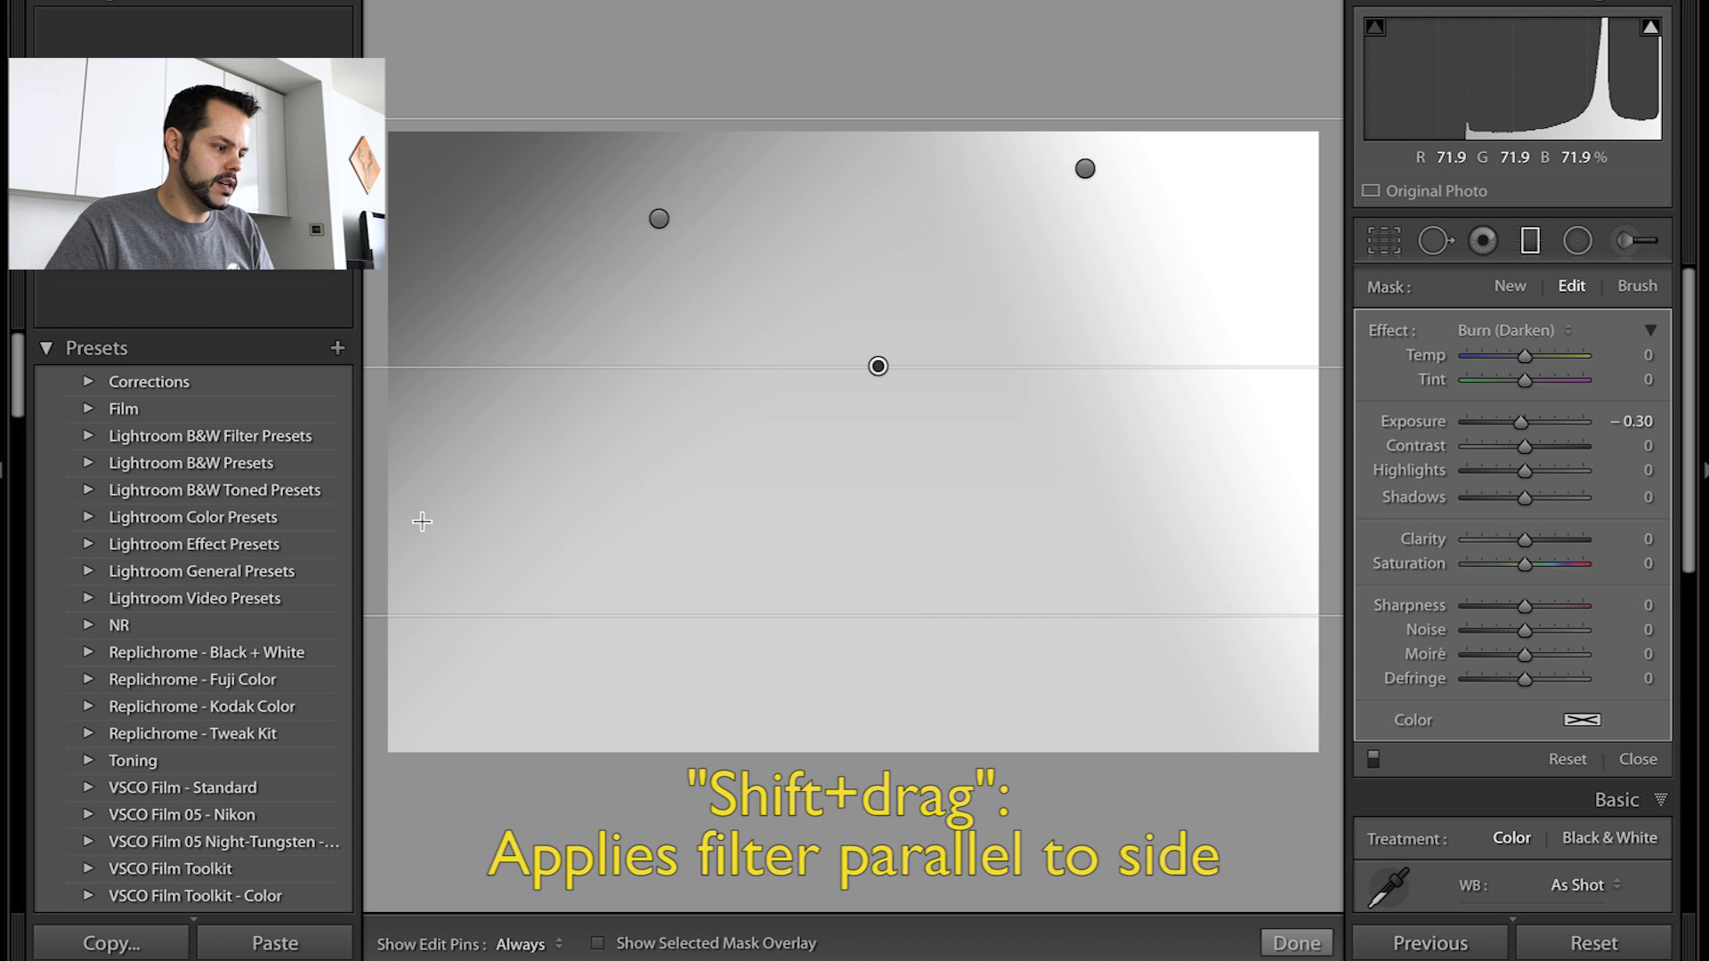
shift+drag(394, 517, 739, 511)
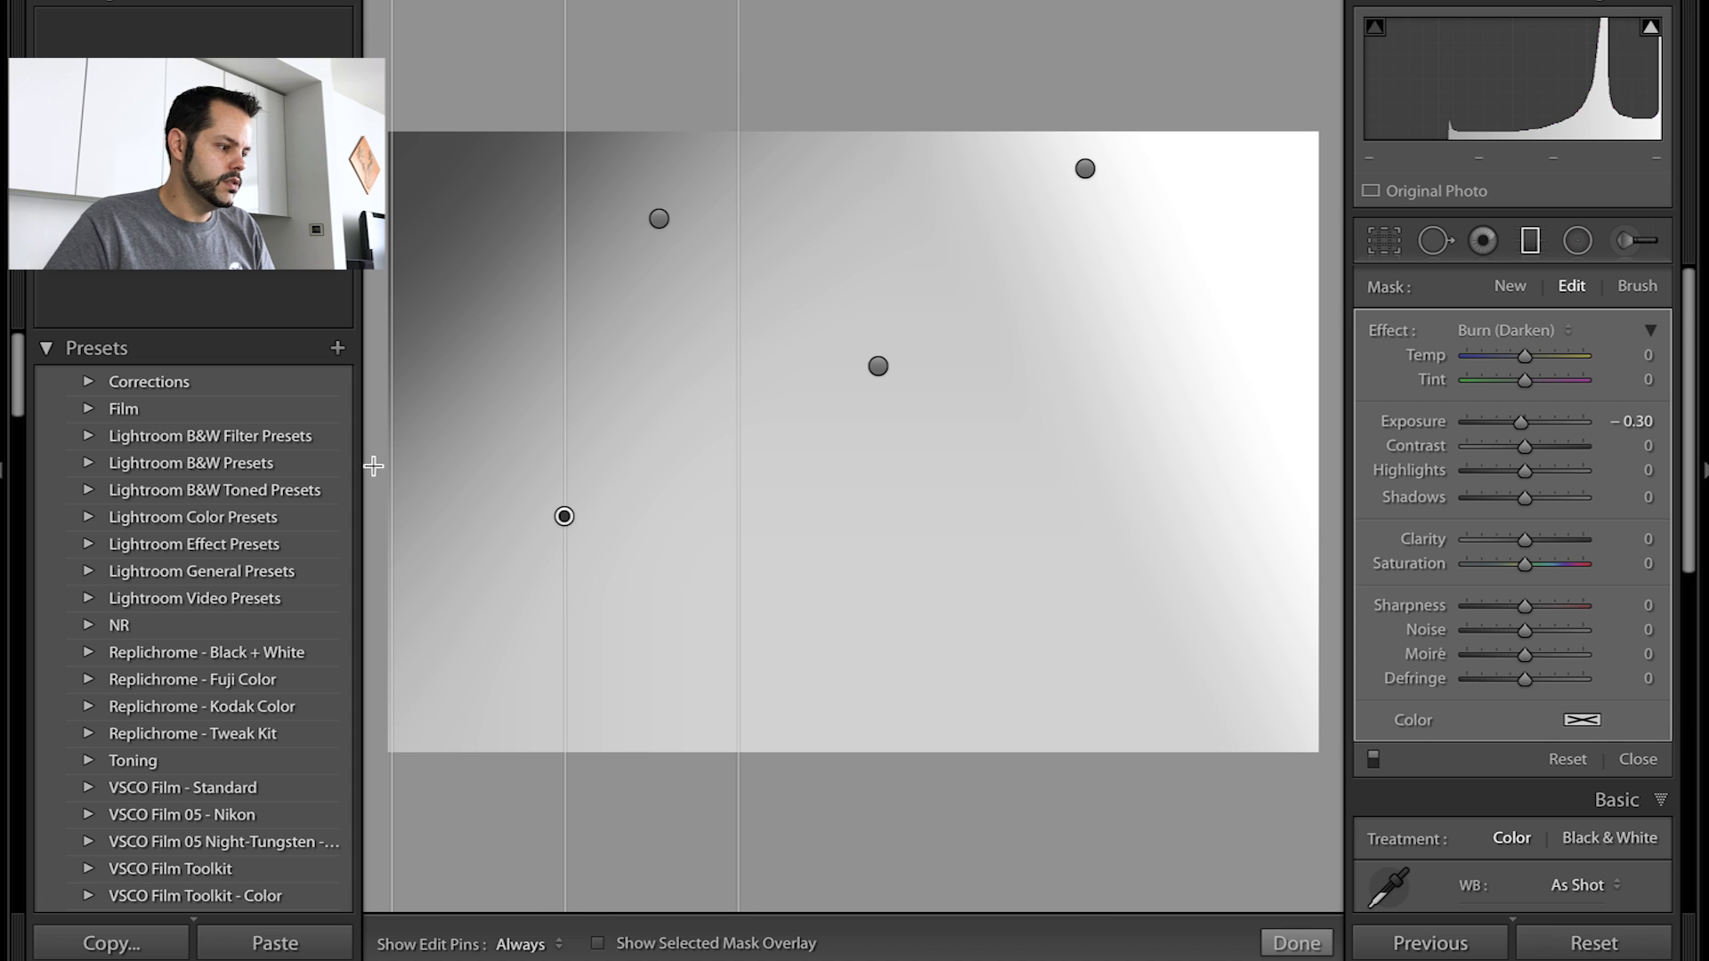
mouse_move(563, 362)
mouse_down()
mouse_move(605, 370)
mouse_move(560, 352)
mouse_move(575, 350)
mouse_up()
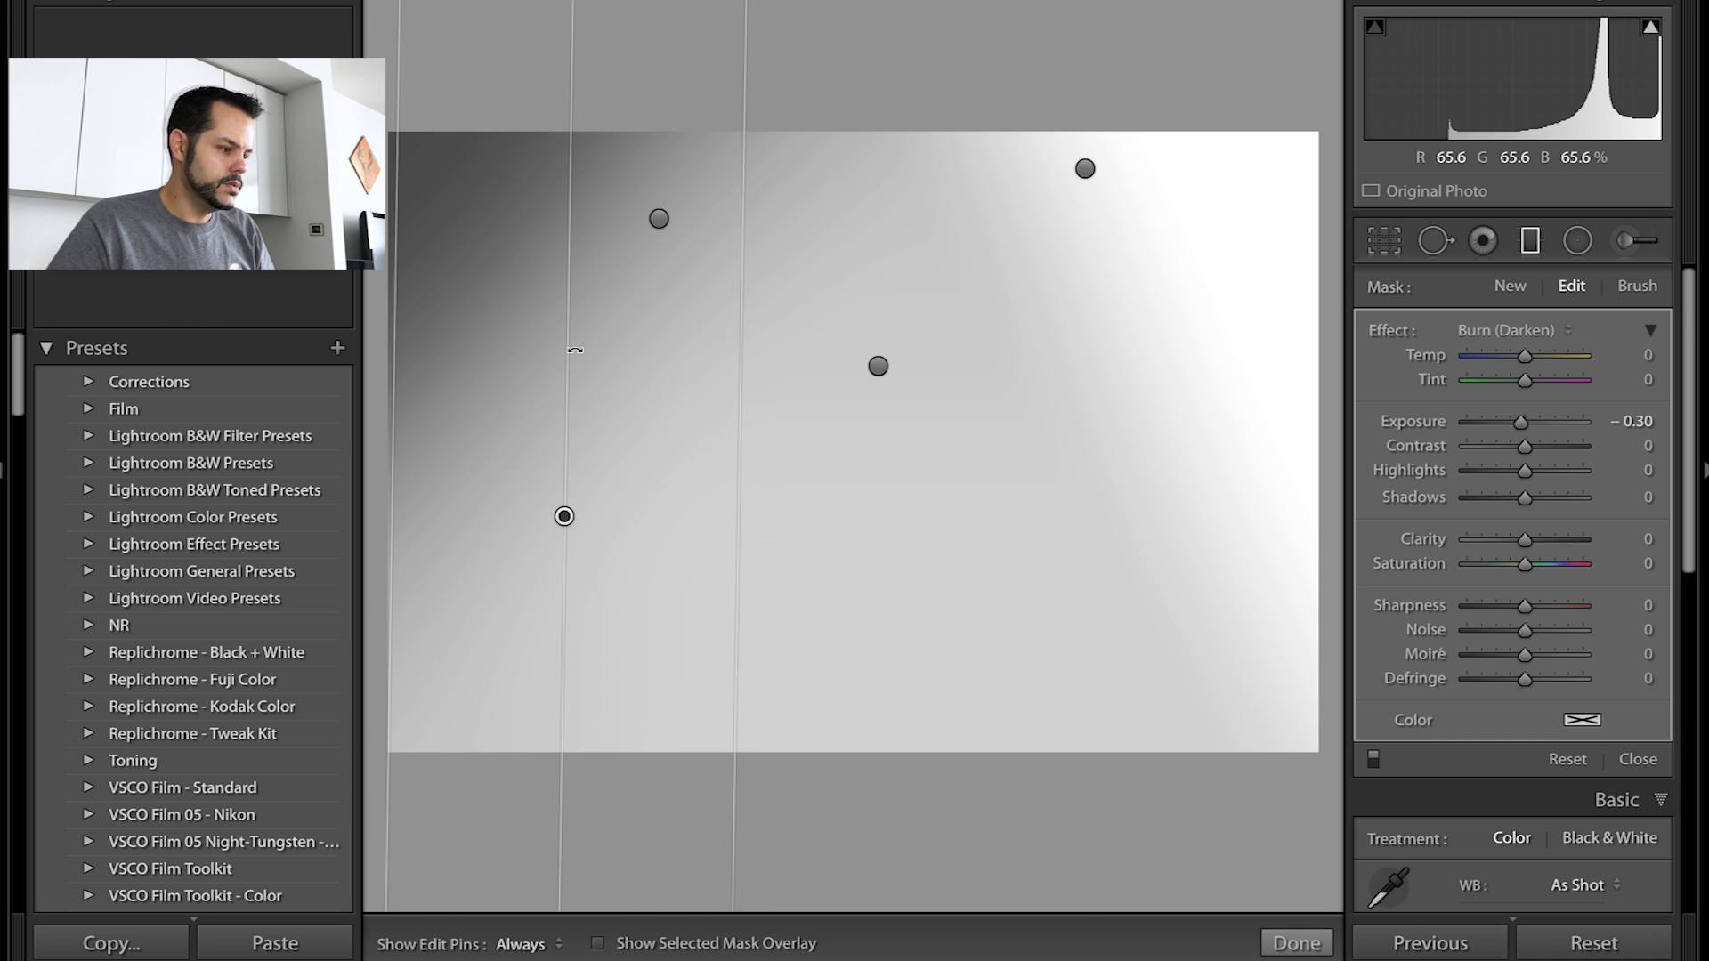